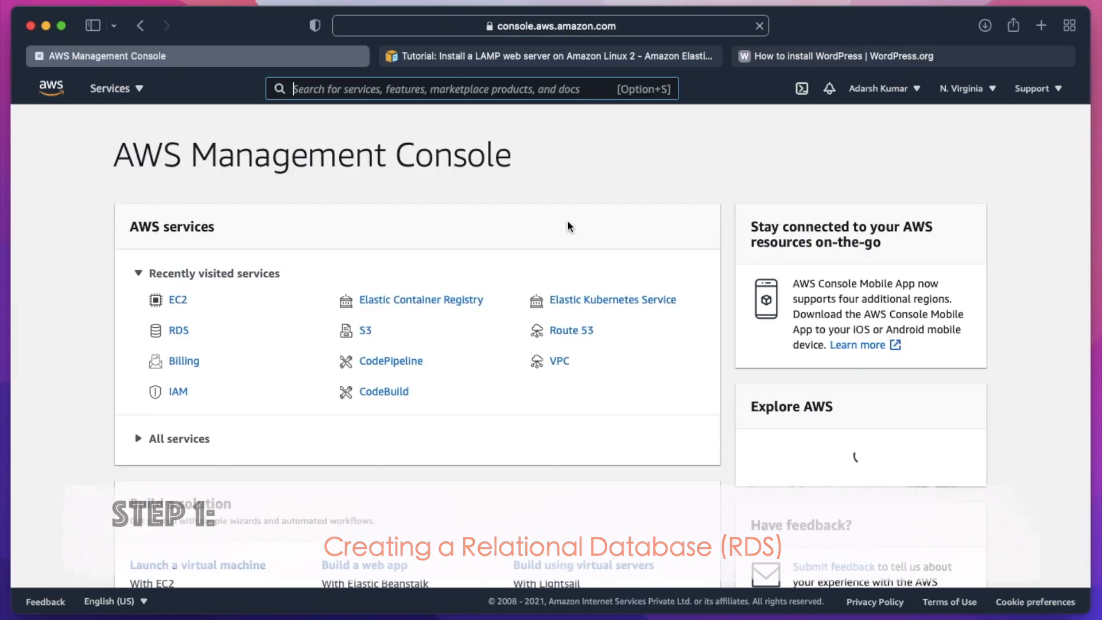
# - Find the RDS service in the console and start creating a new database
pyautogui.click(333, 91)
pyautogui.write('rds')
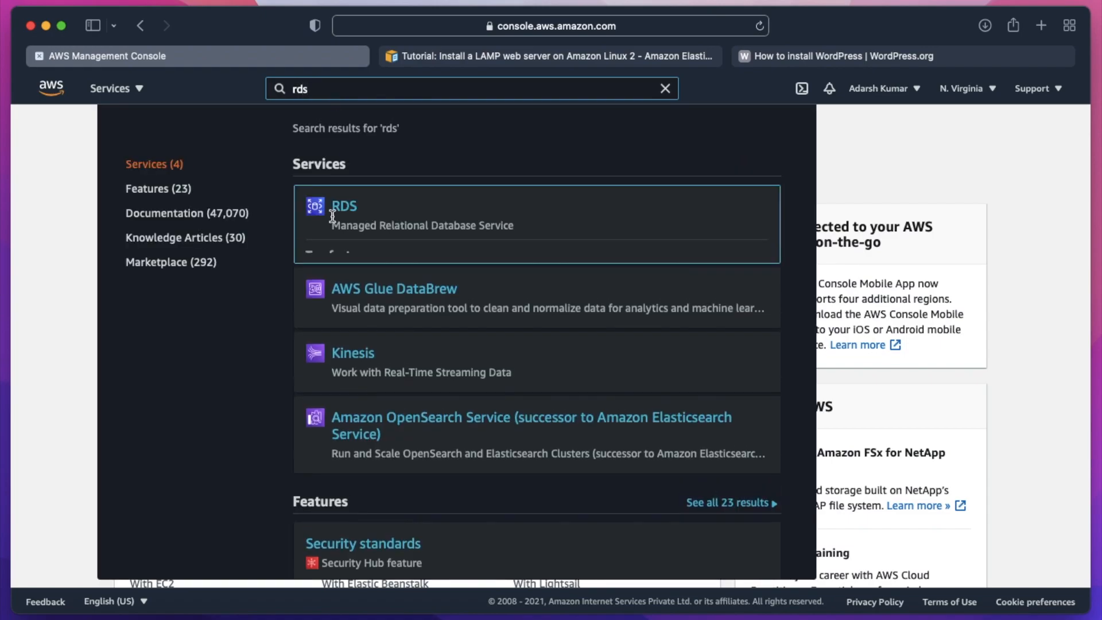
pyautogui.click(344, 208)
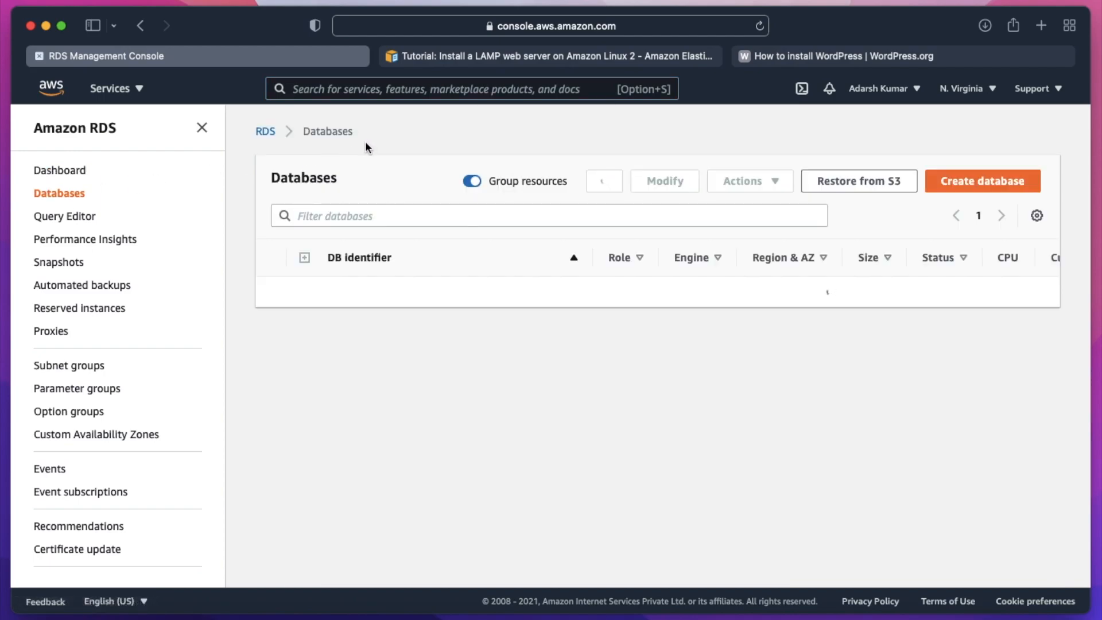
pyautogui.click(965, 185)
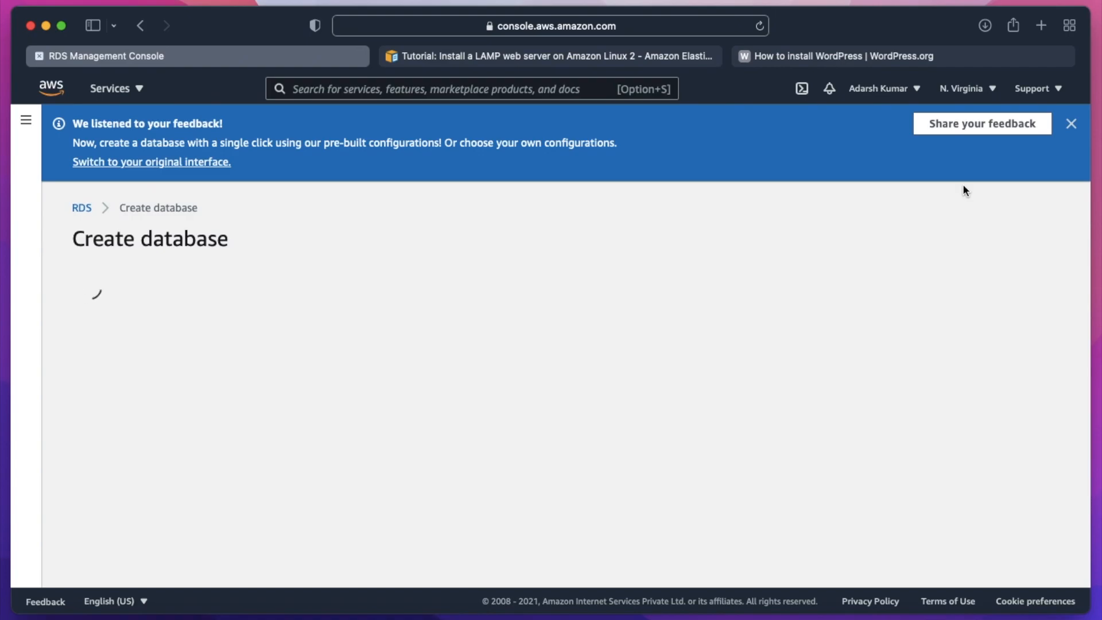
# - Choose MySQL as the database engine type and Free tier as the template
pyautogui.scroll(-5, 296, 347)
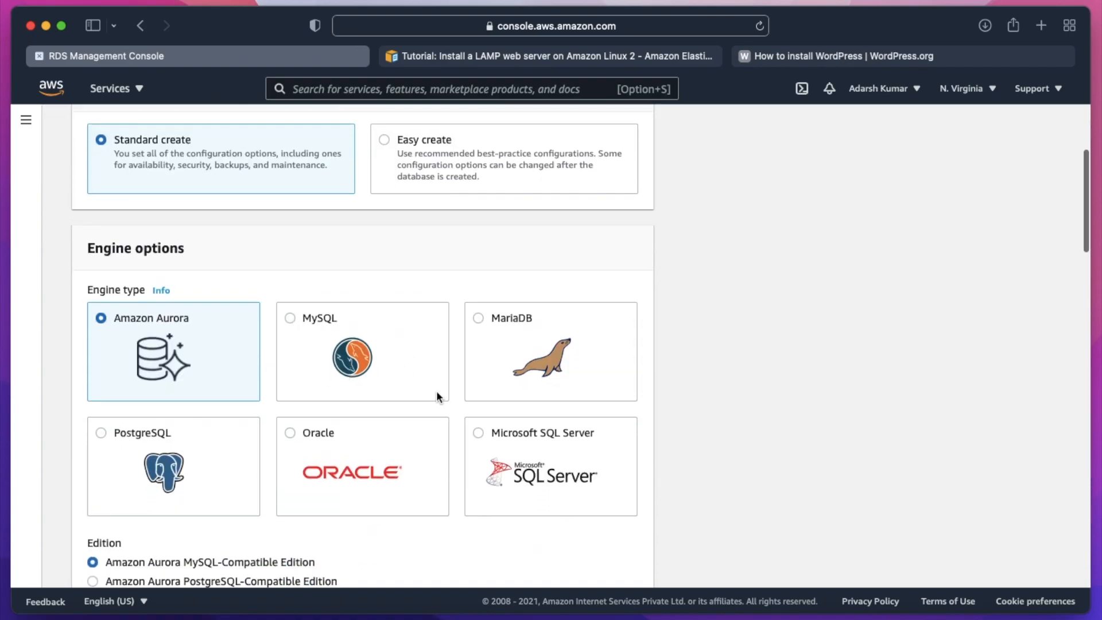
pyautogui.scroll(-3, 436, 390)
pyautogui.scroll(1, 436, 390)
pyautogui.click(324, 264)
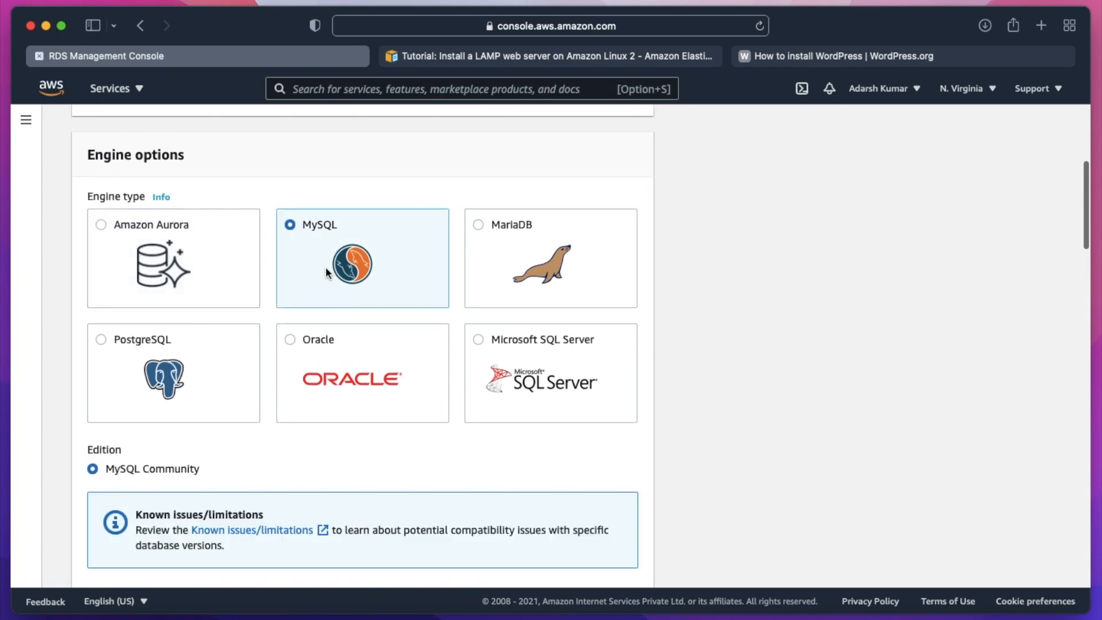
pyautogui.scroll(-5, 271, 362)
pyautogui.scroll(-3, 269, 318)
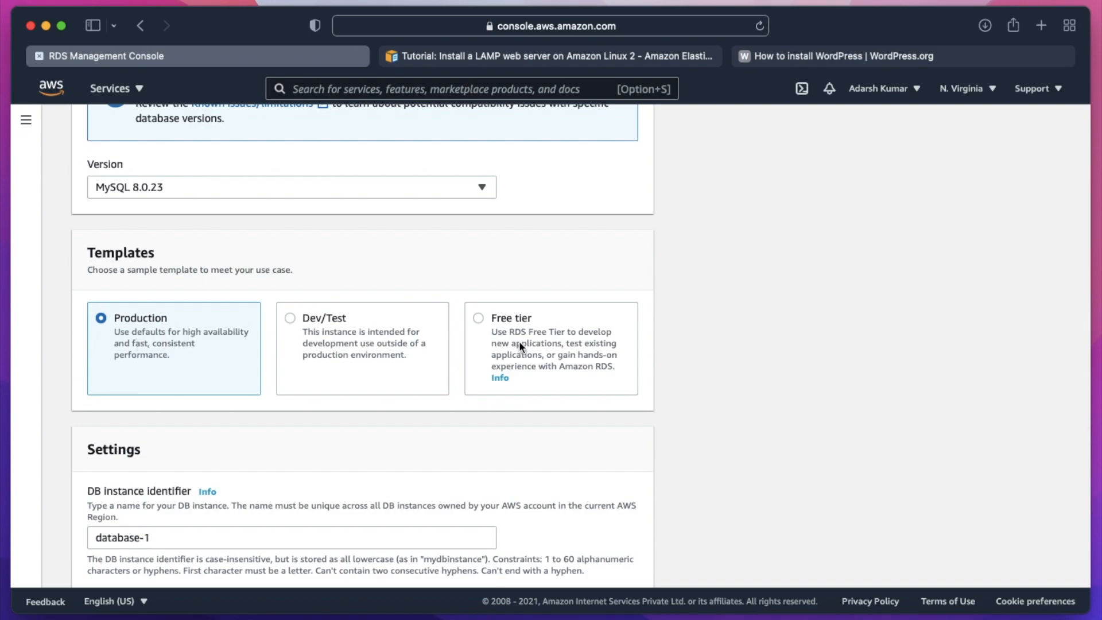
pyautogui.click(478, 317)
# - Enter the master password for the database's admin user and confirm it in the credentials settings
pyautogui.scroll(-4, 212, 481)
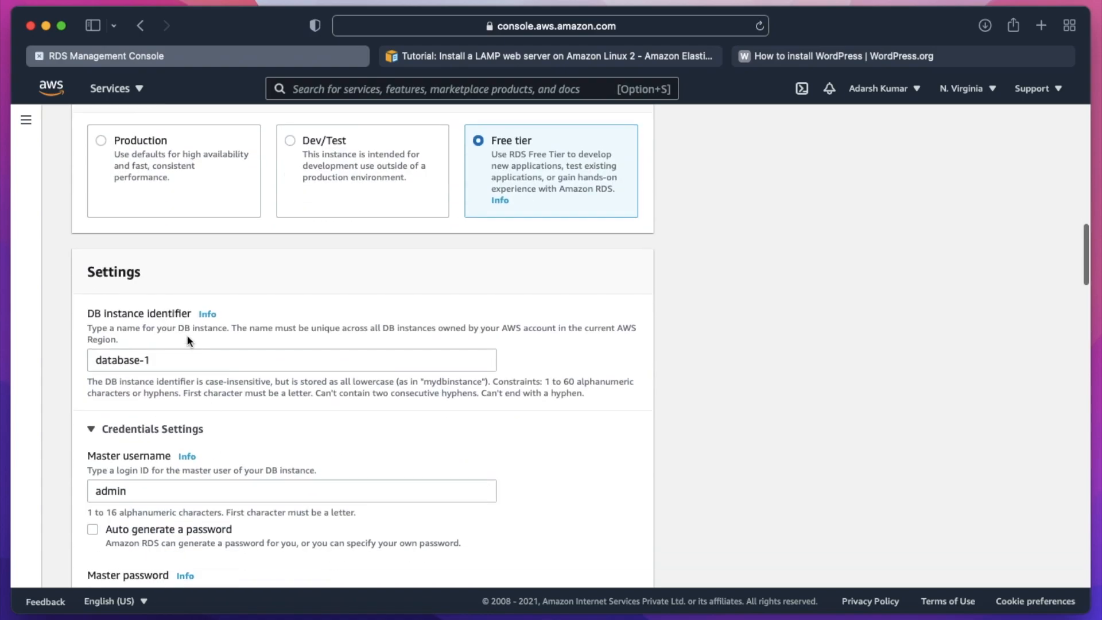
pyautogui.scroll(-1, 180, 333)
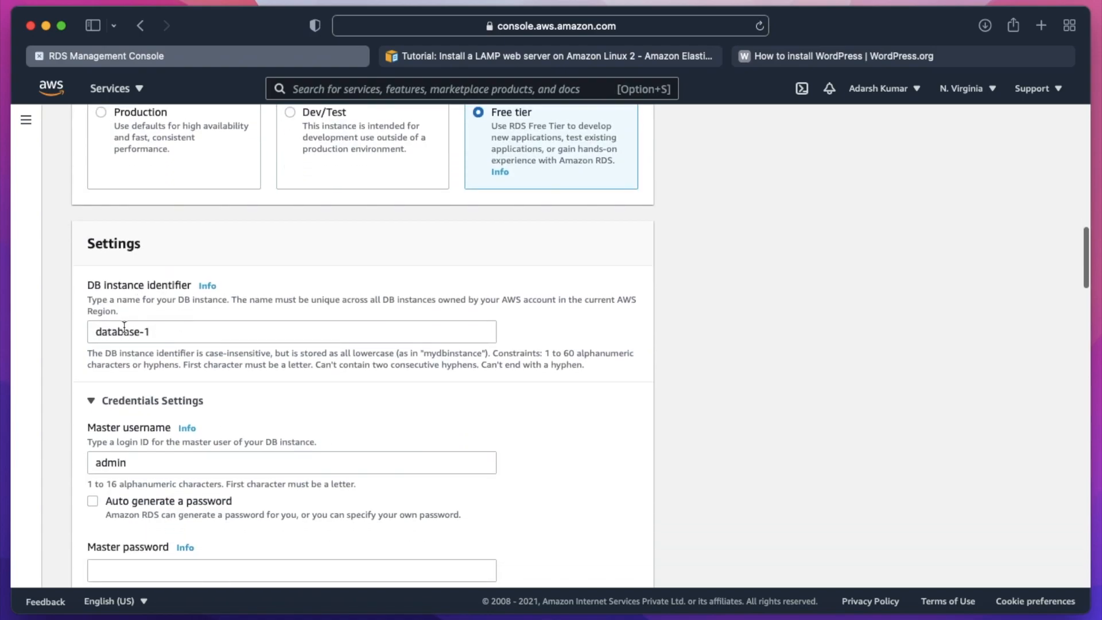
pyautogui.scroll(-3, 198, 436)
pyautogui.scroll(2, 172, 321)
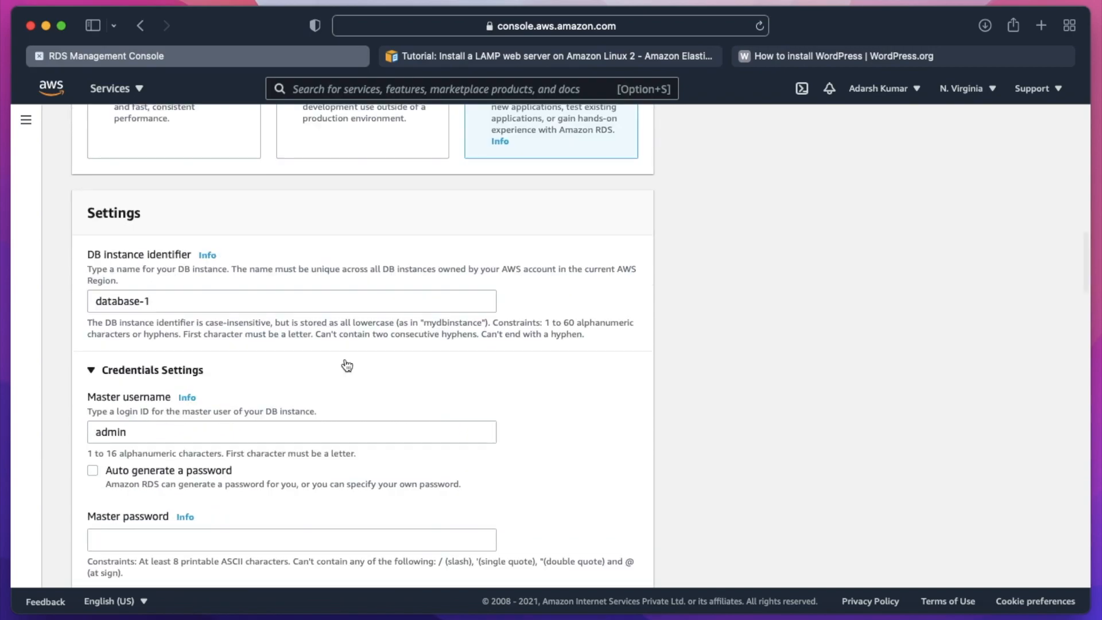
pyautogui.scroll(-2, 312, 378)
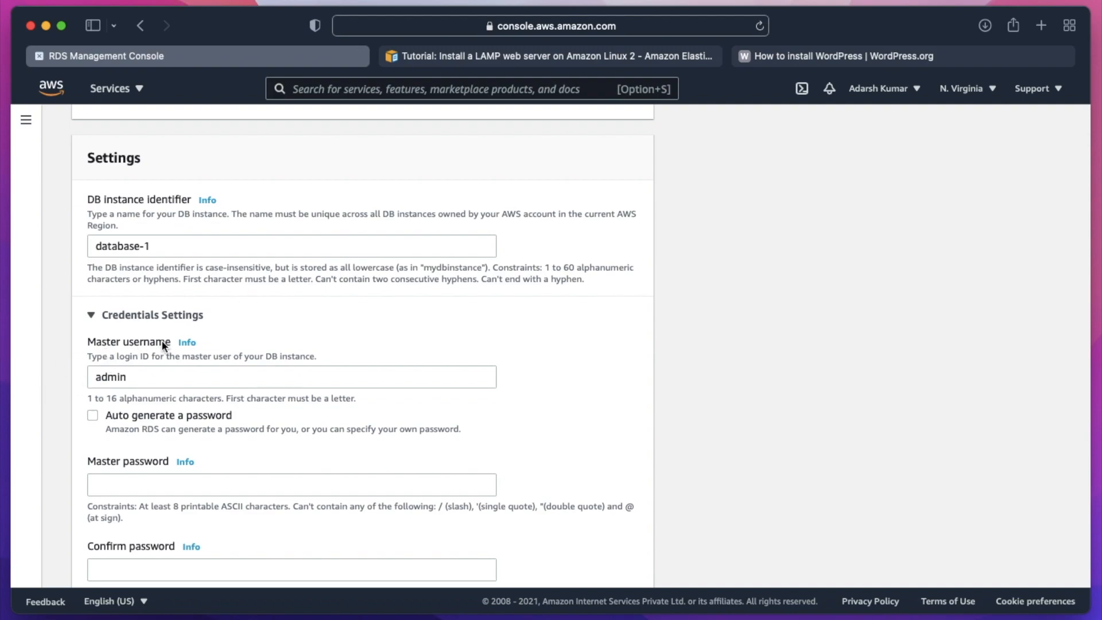
pyautogui.scroll(-2, 188, 379)
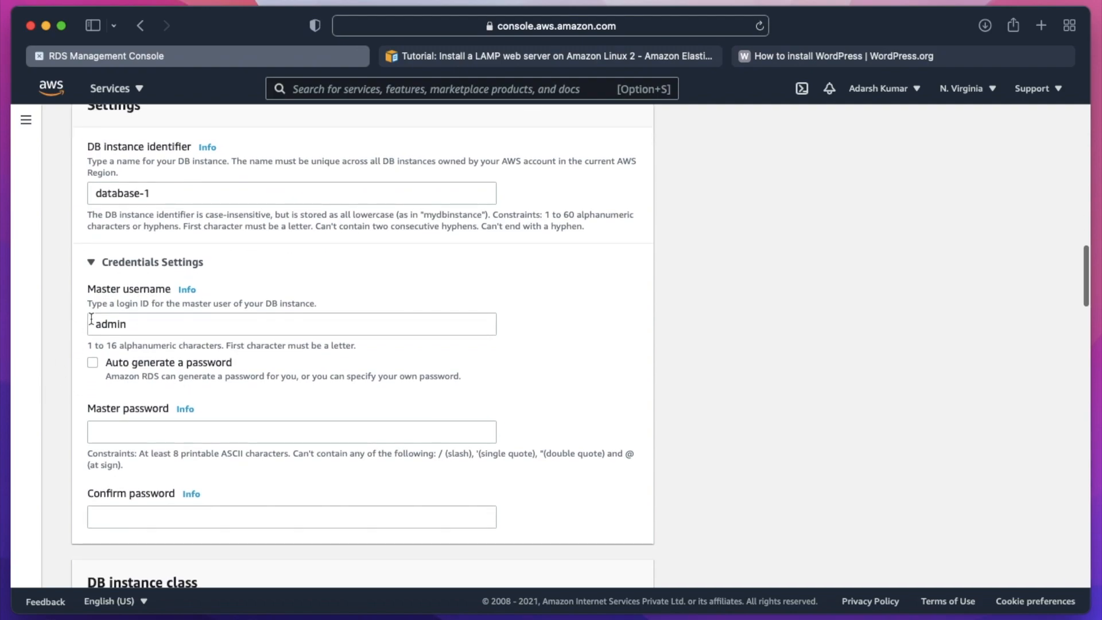
pyautogui.scroll(-2, 190, 442)
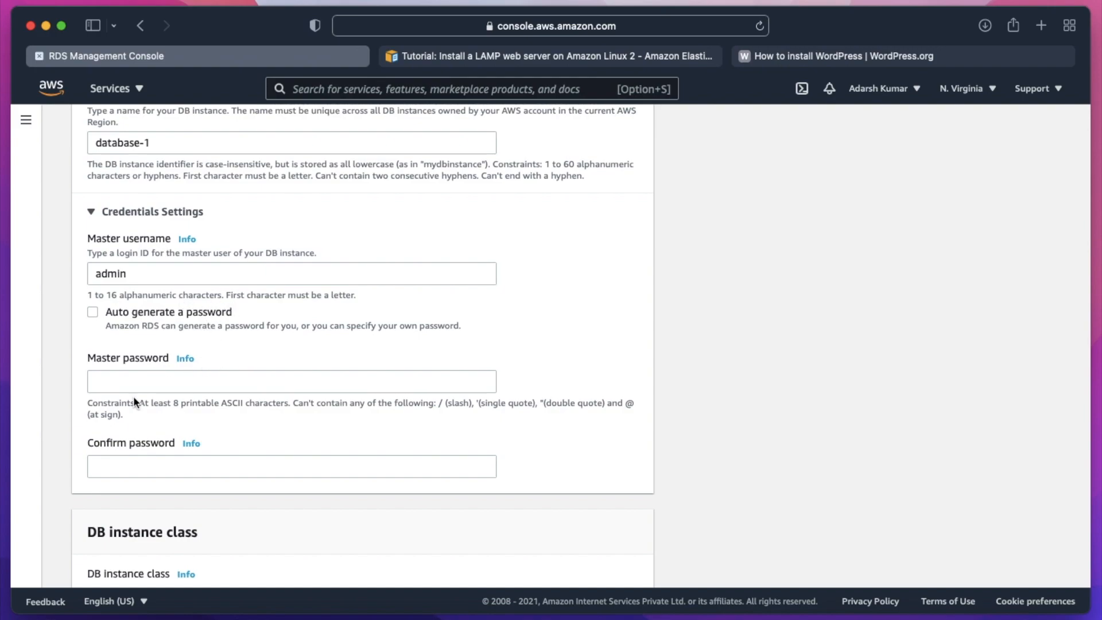
pyautogui.click(118, 381)
pyautogui.write('••••••••••')
pyautogui.press('Tab')
pyautogui.write('••••••••••')
# - Set the maximum storage threshold for storage autoscaling to 21 GiB
pyautogui.scroll(-8, 194, 436)
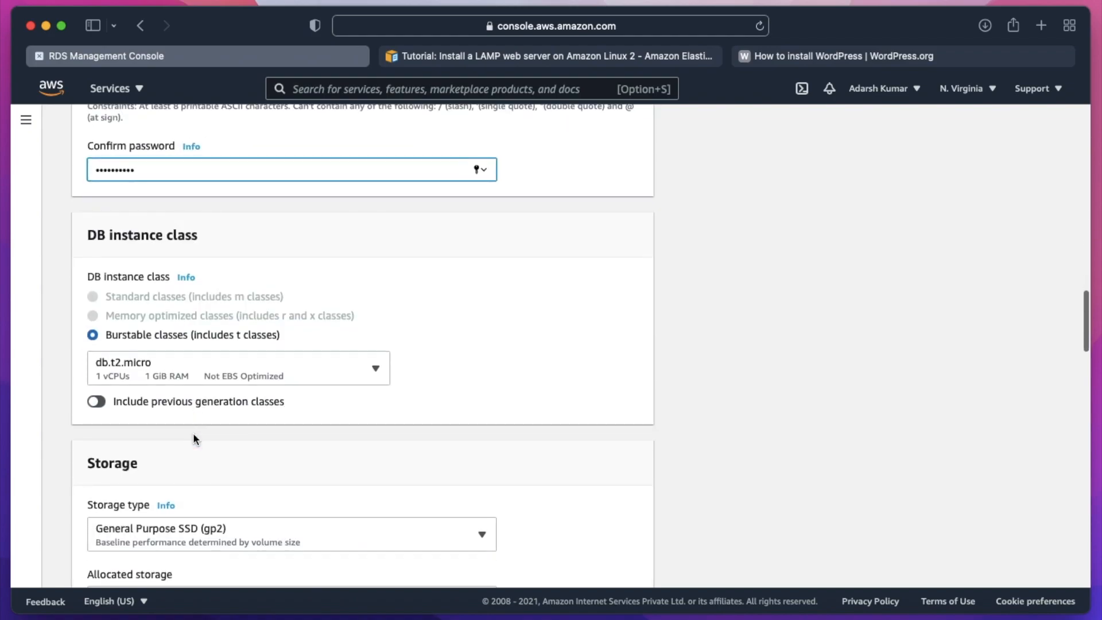
pyautogui.scroll(-2, 193, 437)
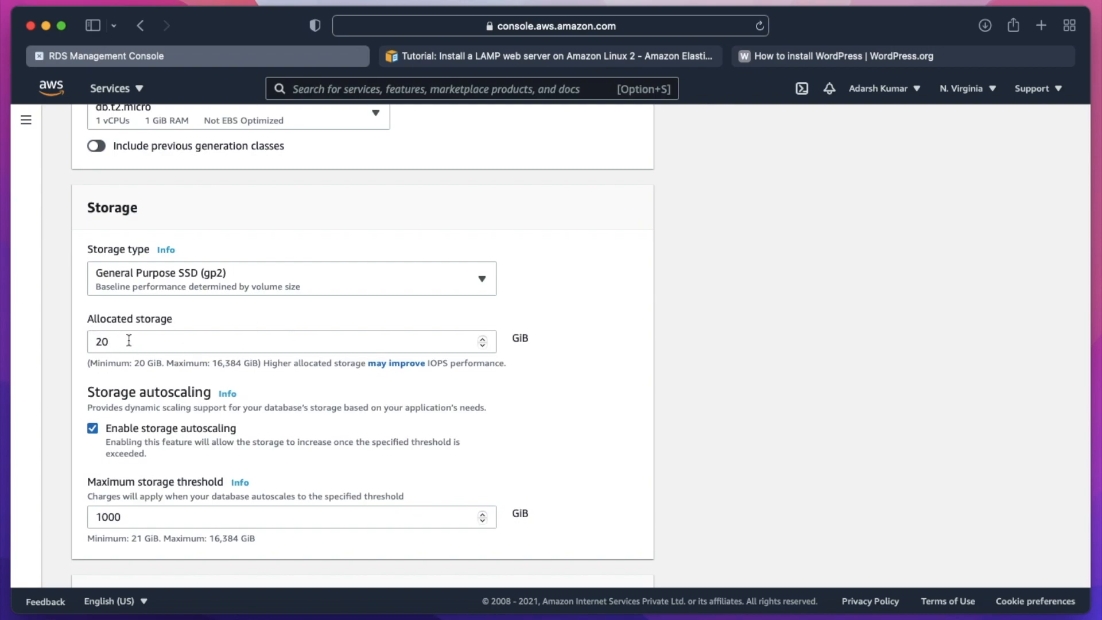
pyautogui.scroll(-1, 118, 342)
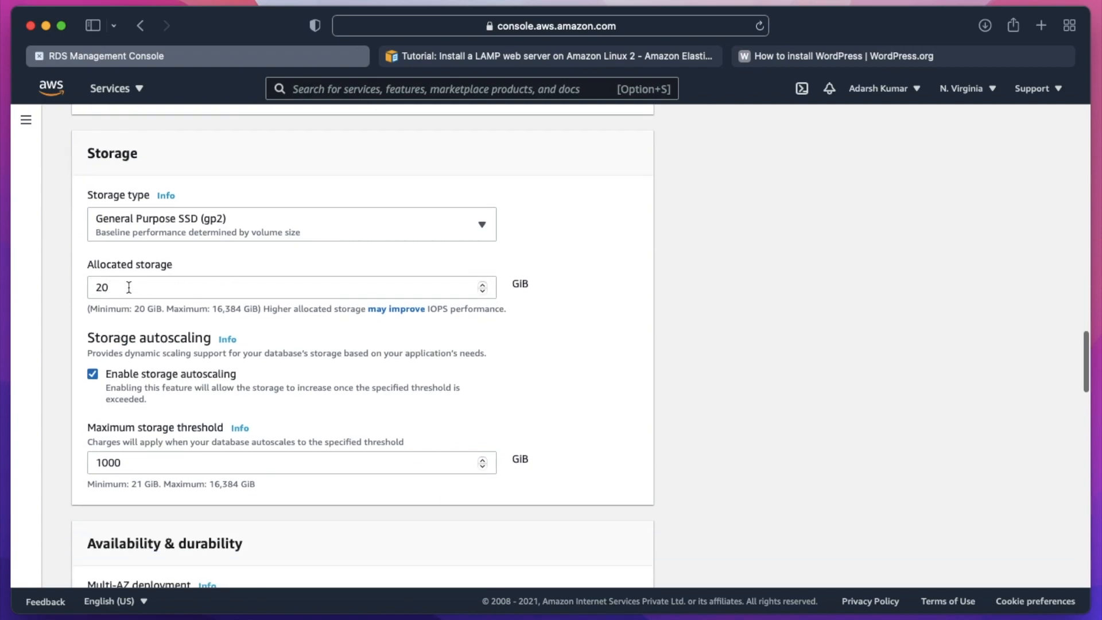
pyautogui.scroll(-1, 170, 331)
pyautogui.scroll(1, 171, 336)
pyautogui.click(127, 401)
pyautogui.doubleClick(127, 400)
pyautogui.press('BackSpace')
pyautogui.write('21')
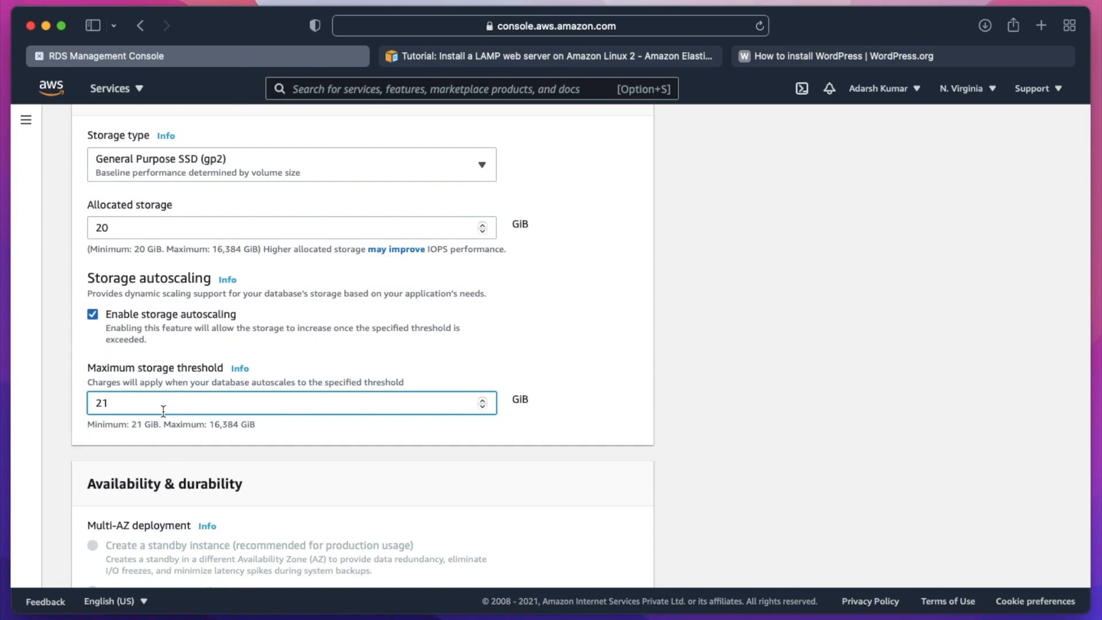
# - Allow public access to the database in the connectivity settings
pyautogui.scroll(-10, 231, 389)
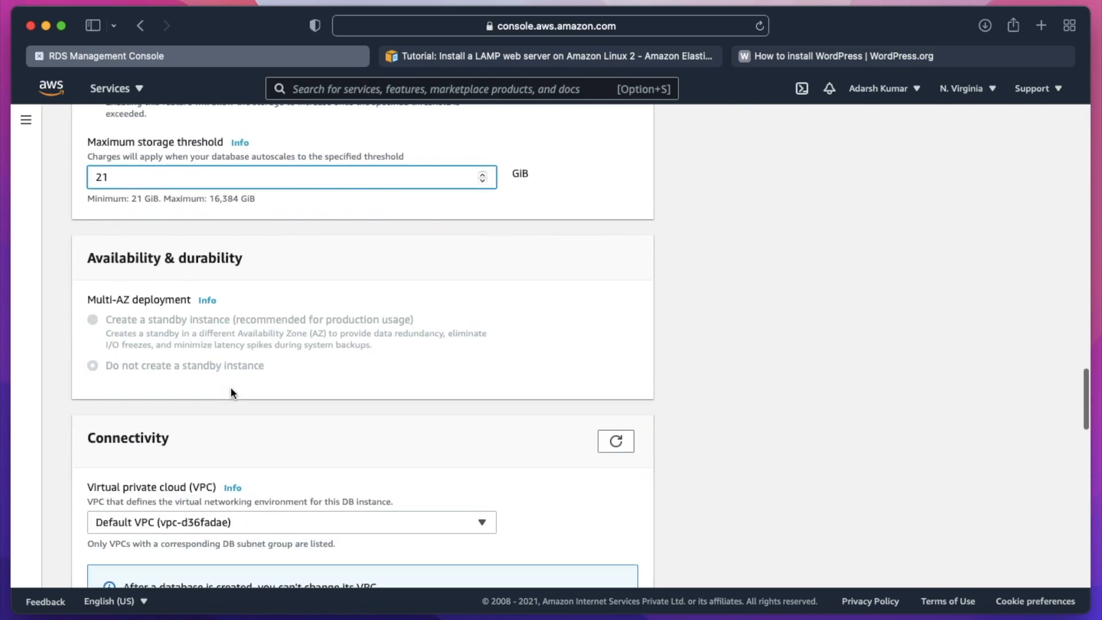
pyautogui.scroll(-3, 231, 391)
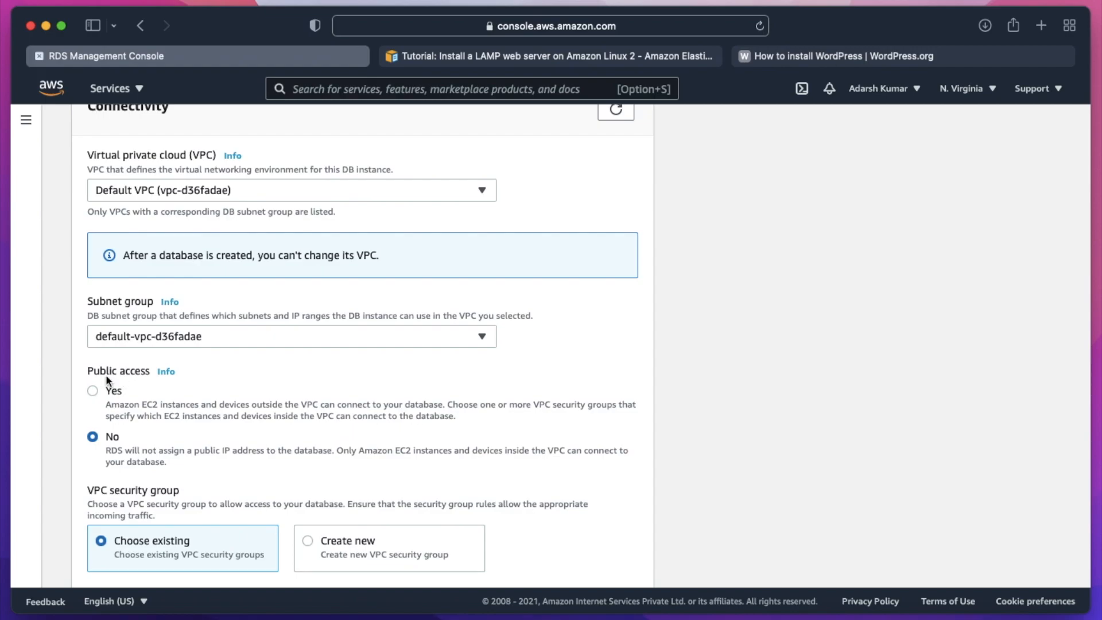
pyautogui.click(92, 391)
# - Create the database with the remaining default settings and decline saving its password in iCloud Keychain
pyautogui.scroll(-6, 142, 404)
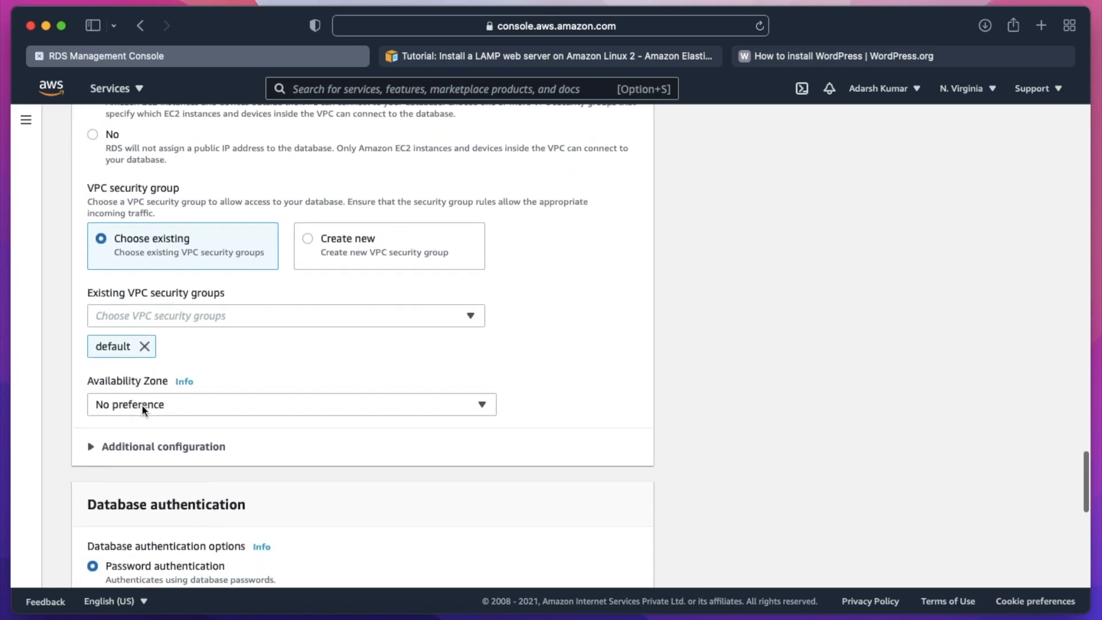
pyautogui.scroll(-9, 142, 404)
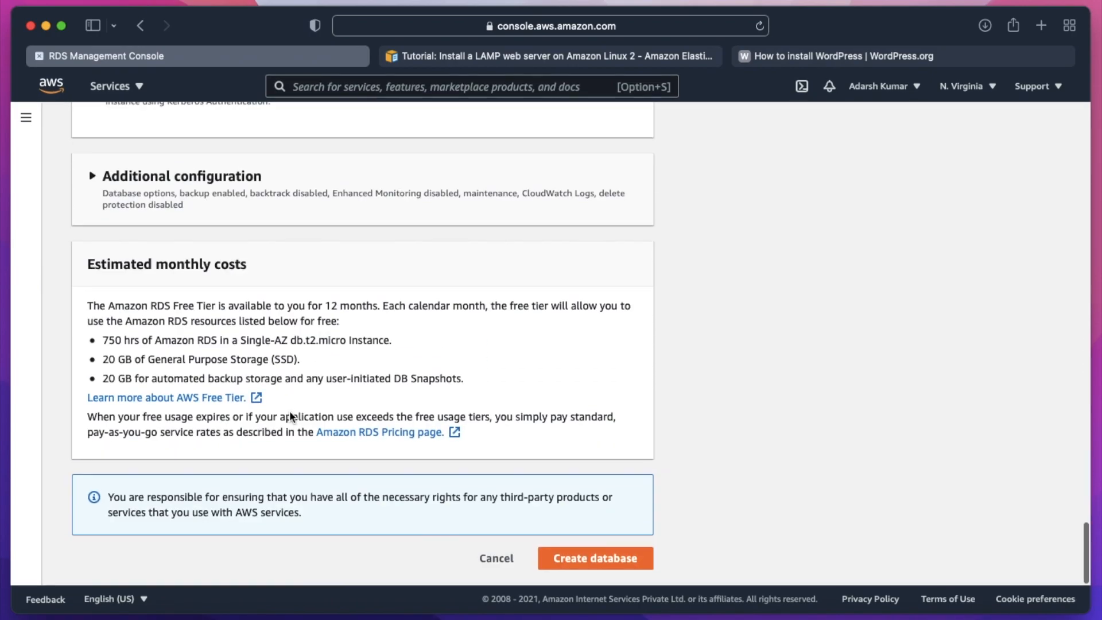
pyautogui.click(565, 561)
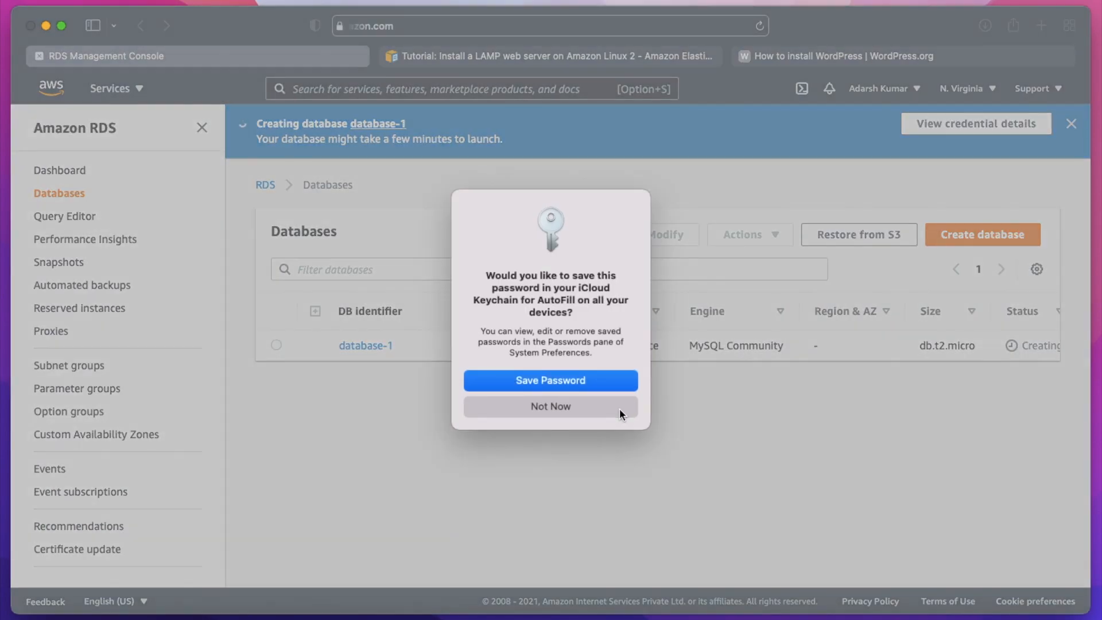
pyautogui.click(618, 408)
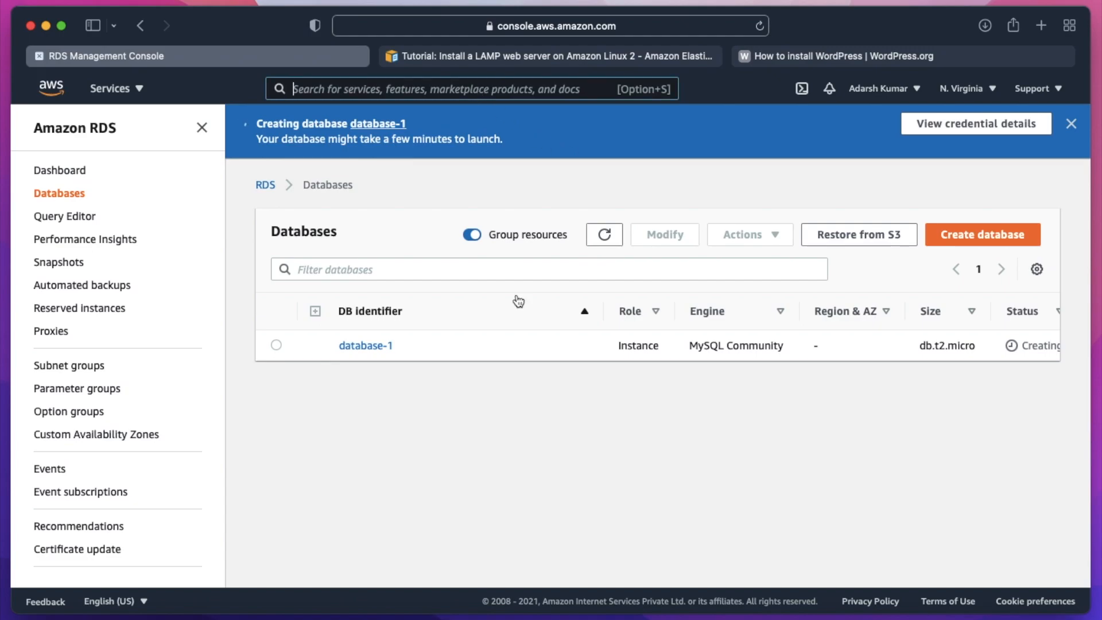
# - Search for the EC2 service, open it in a new browser tab and switch to that tab
pyautogui.write('ec2')
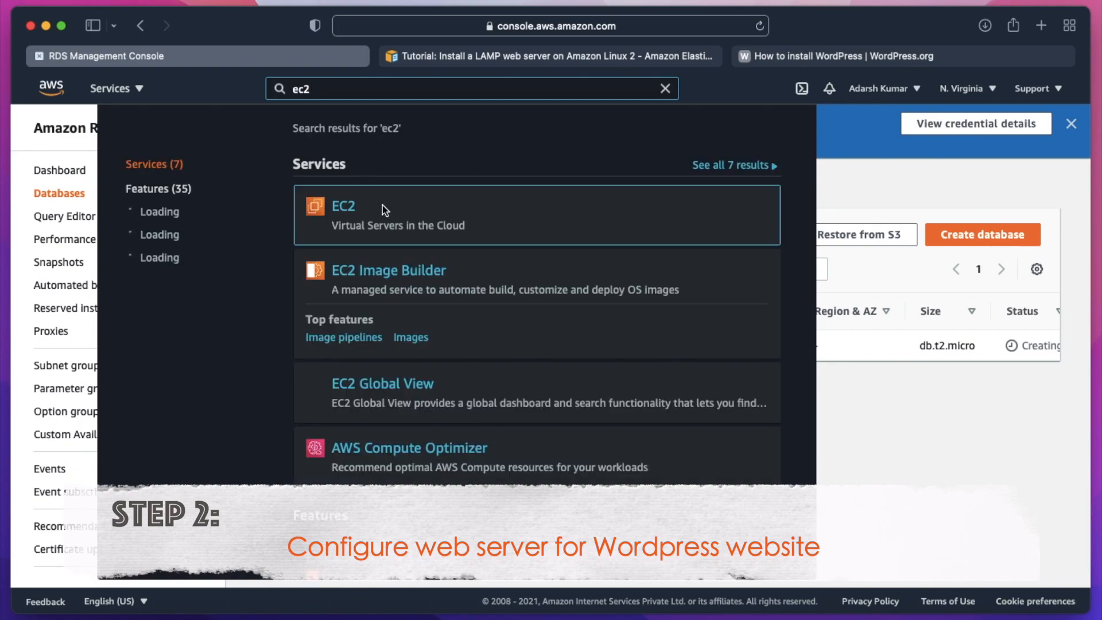
pyautogui.rightClick(344, 207)
pyautogui.click(391, 214)
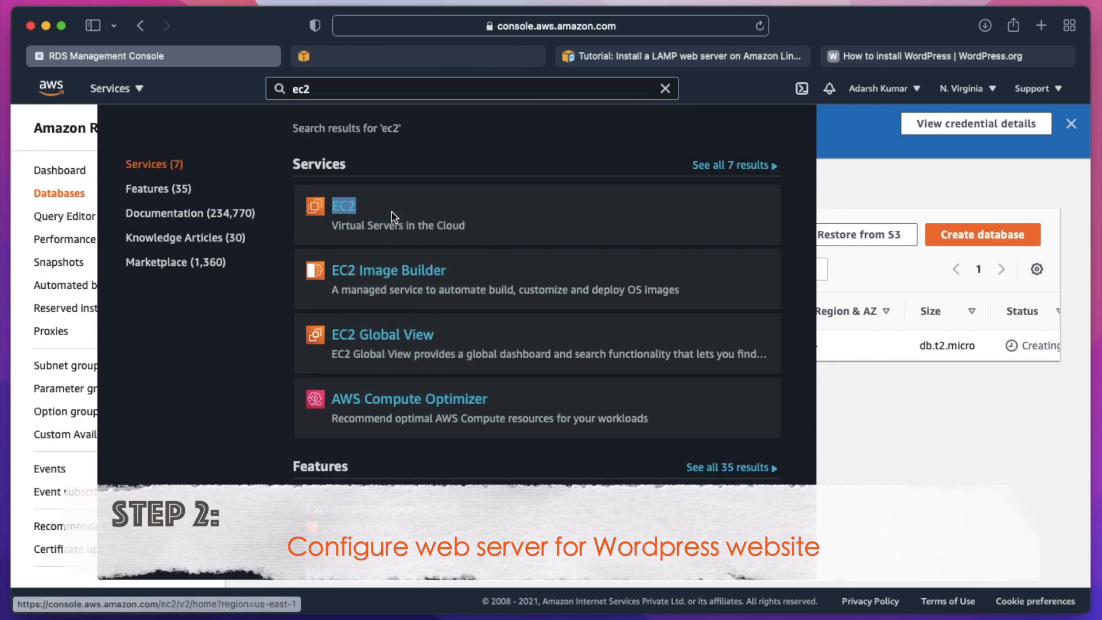
pyautogui.click(411, 58)
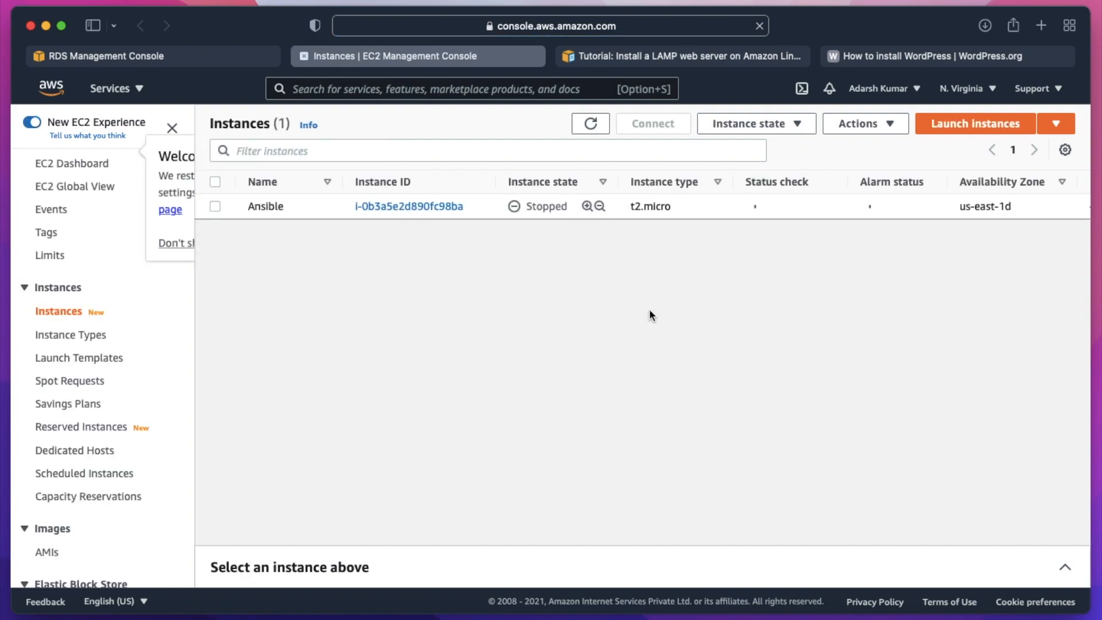
# - Start launching an instance from the 64-bit (x86) Amazon Linux 2 AMI (HVM) and go to its security group configuration
pyautogui.click(950, 125)
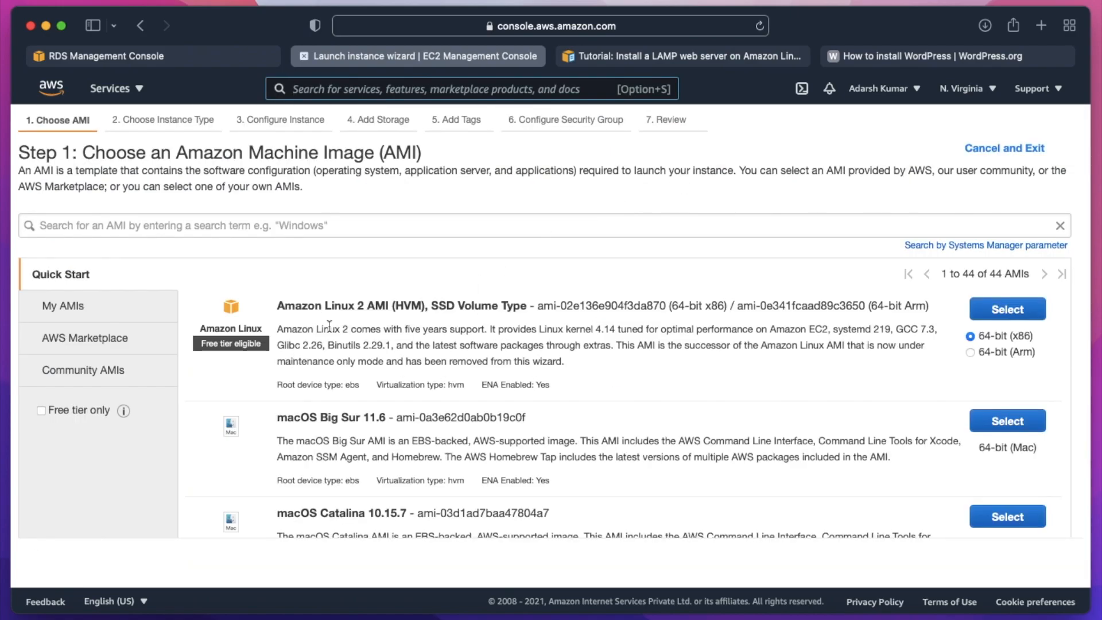
pyautogui.click(983, 314)
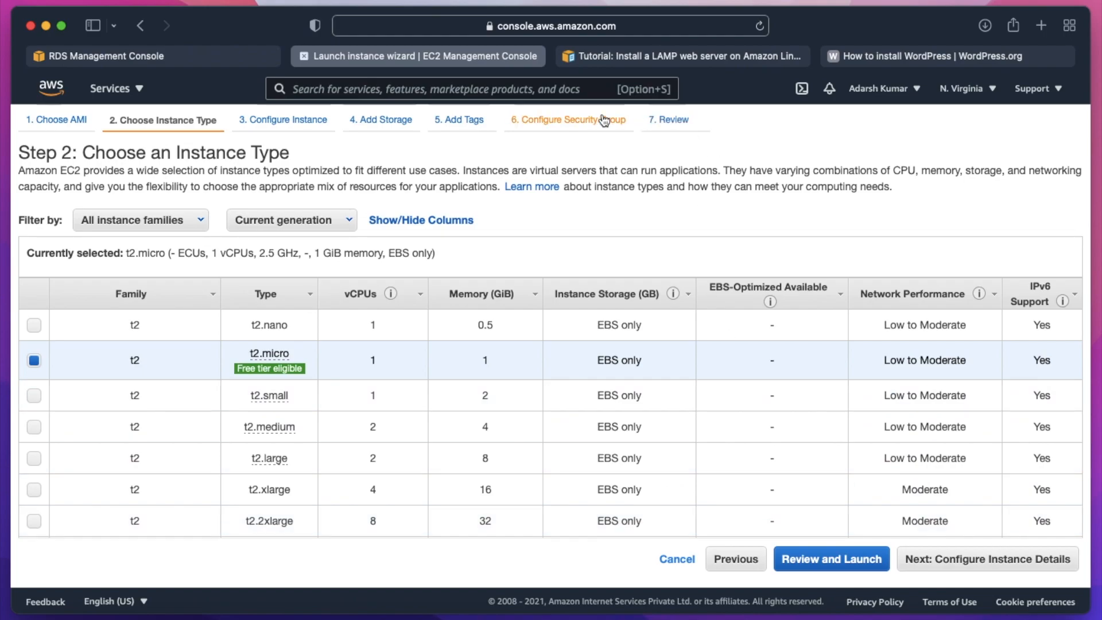
pyautogui.click(582, 121)
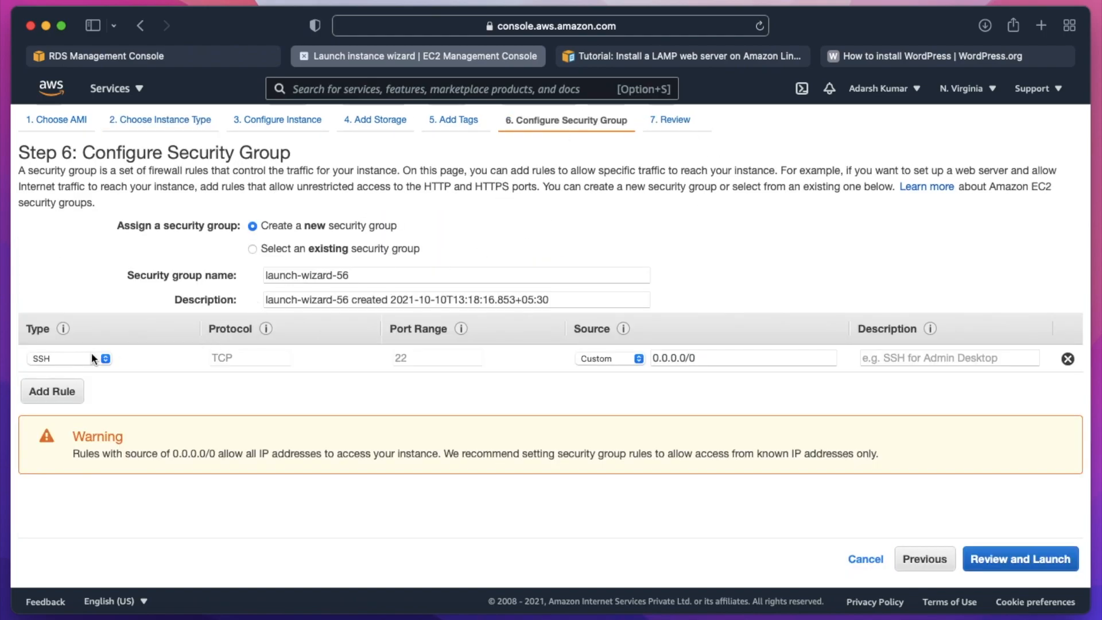
# - Add an HTTP inbound rule with source Anywhere to the new security group
pyautogui.click(56, 392)
pyautogui.click(108, 385)
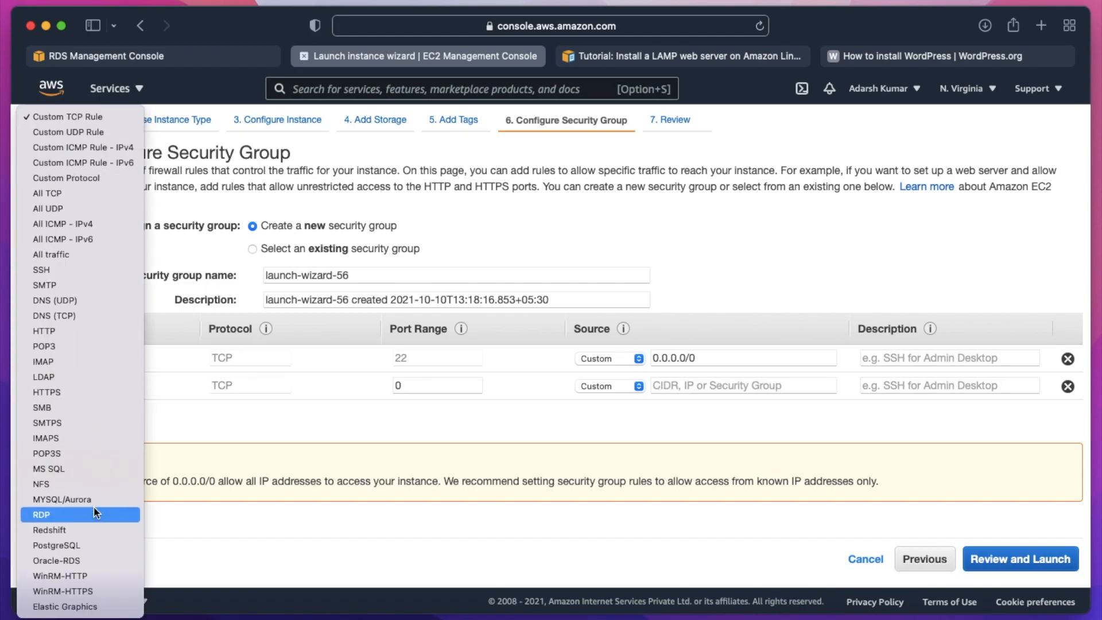
pyautogui.click(73, 331)
pyautogui.click(621, 383)
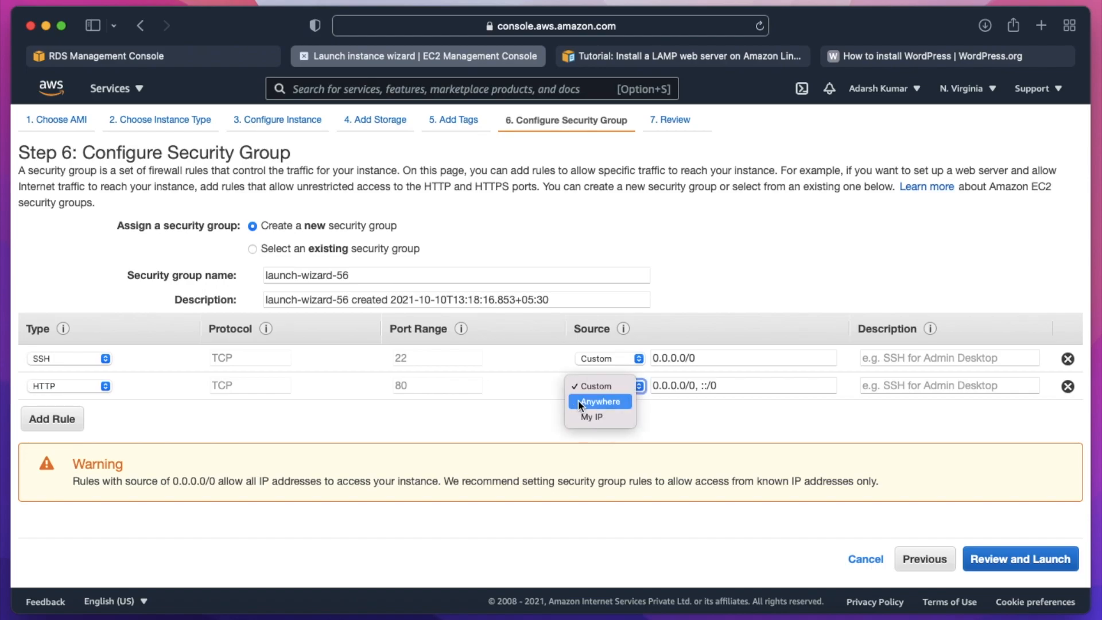
pyautogui.click(600, 401)
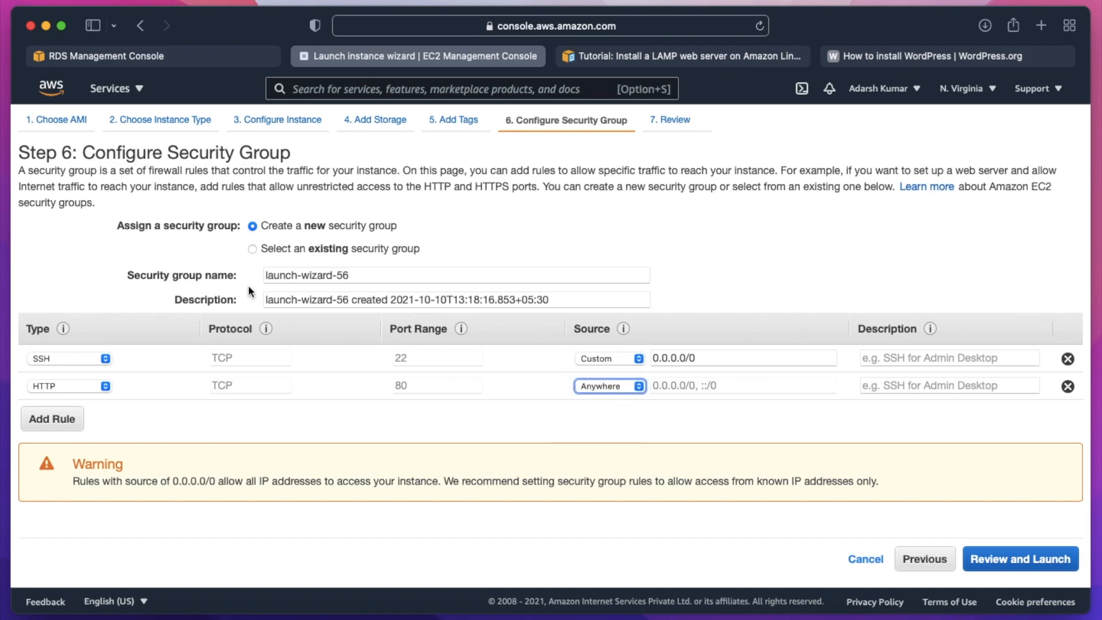
# - Name the security group wordpress and set its description to wordpress-sg
pyautogui.click(363, 278)
pyautogui.press('super+a')
pyautogui.write('wordpress')
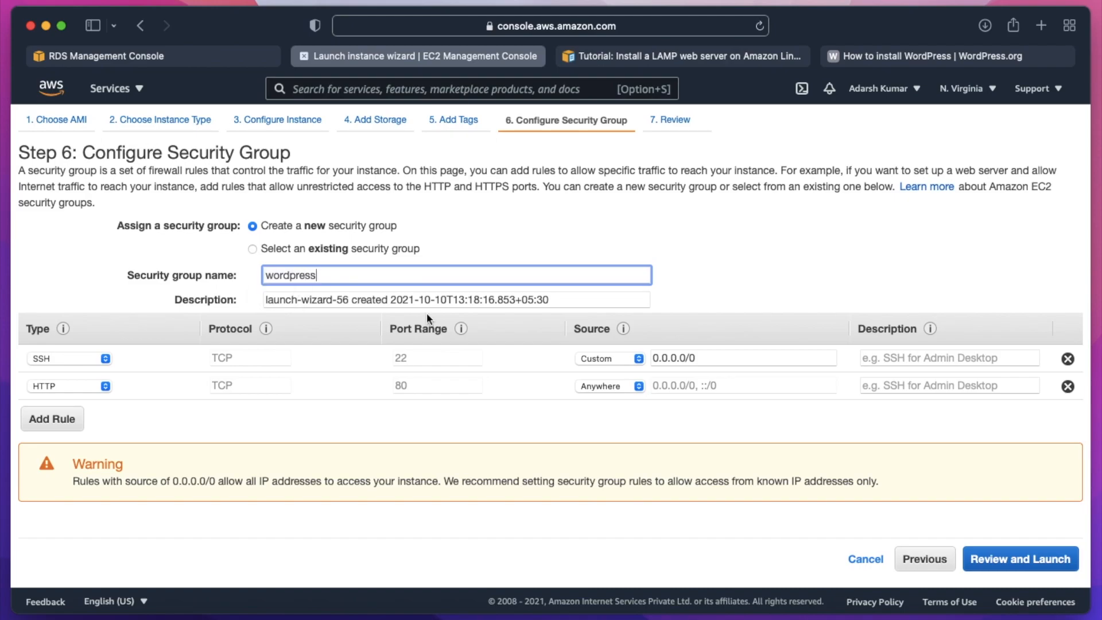
pyautogui.click(398, 299)
pyautogui.press('super+a')
pyautogui.write('wordp')
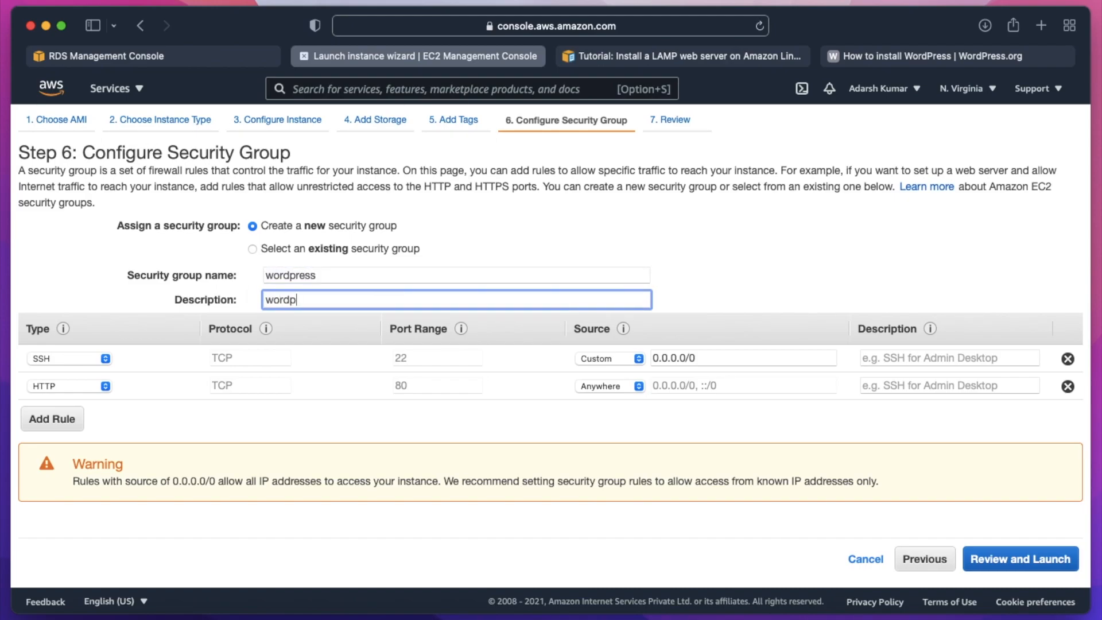
pyautogui.write('ress-sg')
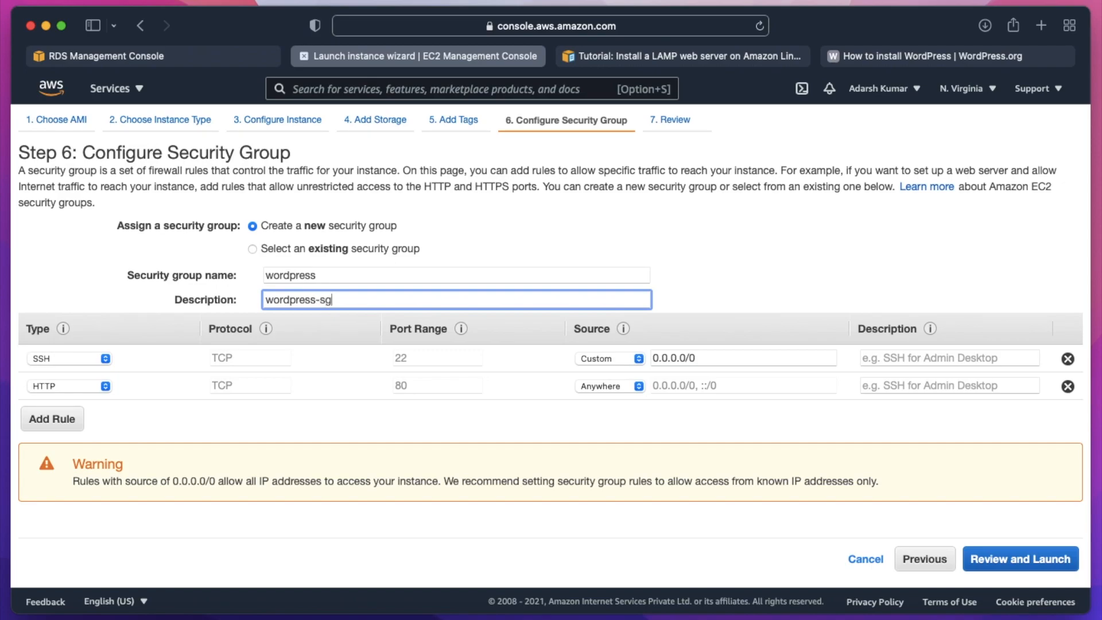
# - Review the instance configuration and launch the instance, acknowledging the key pair prompt
pyautogui.click(997, 563)
pyautogui.click(1051, 559)
pyautogui.click(331, 428)
pyautogui.click(733, 483)
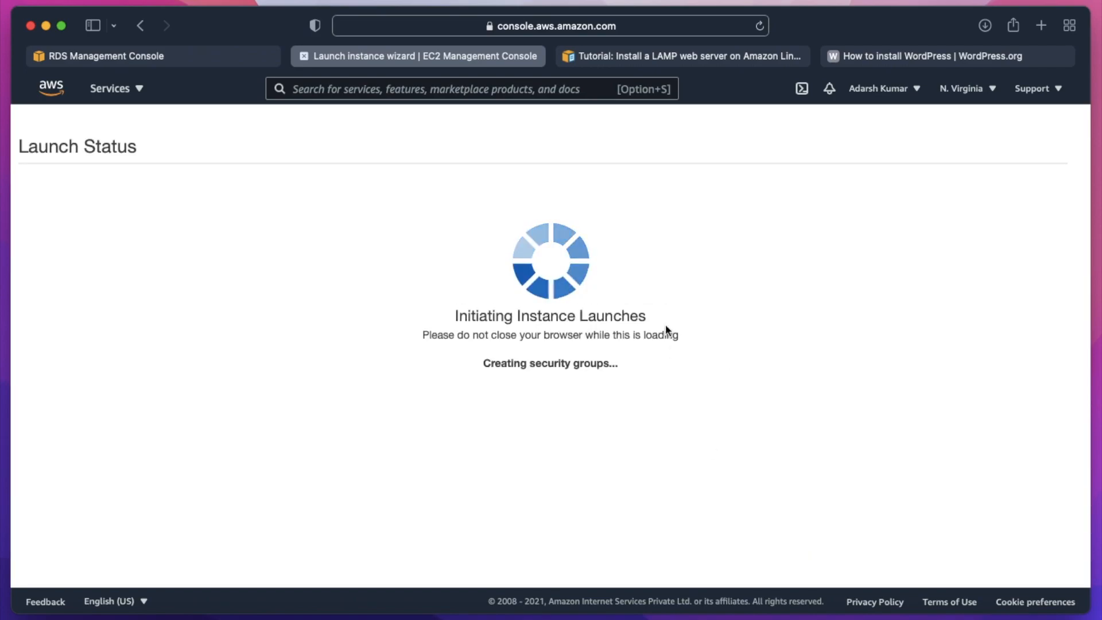
# - Go to the EC2 instances list and name the newly launched, unnamed instance Wordpress
pyautogui.scroll(-3, 709, 435)
pyautogui.click(1010, 565)
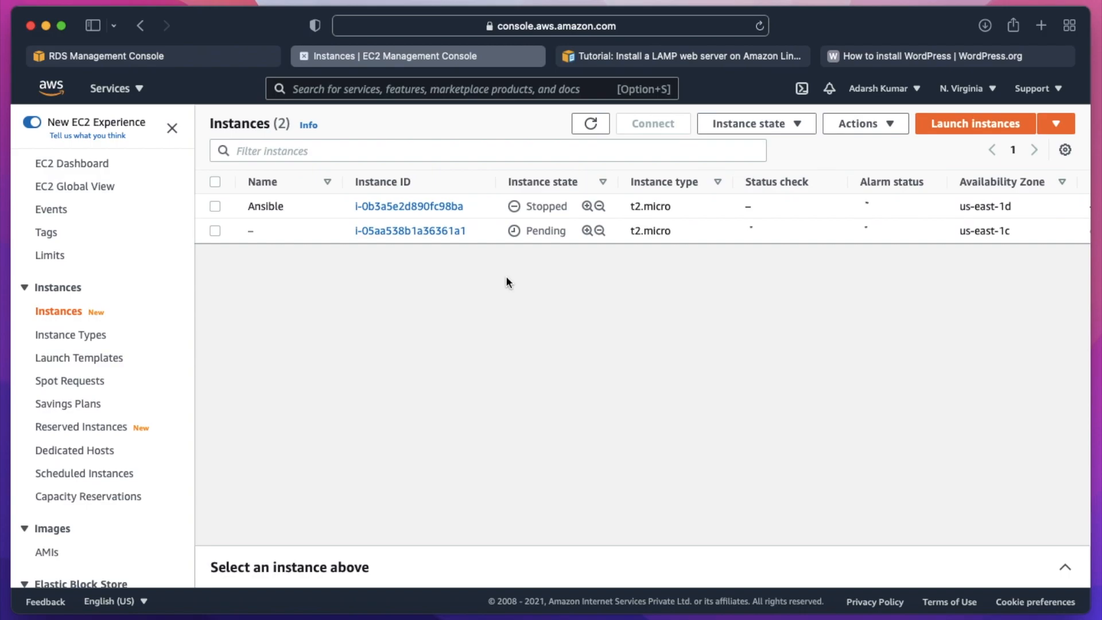
pyautogui.click(263, 231)
pyautogui.click(332, 256)
pyautogui.write('Wo')
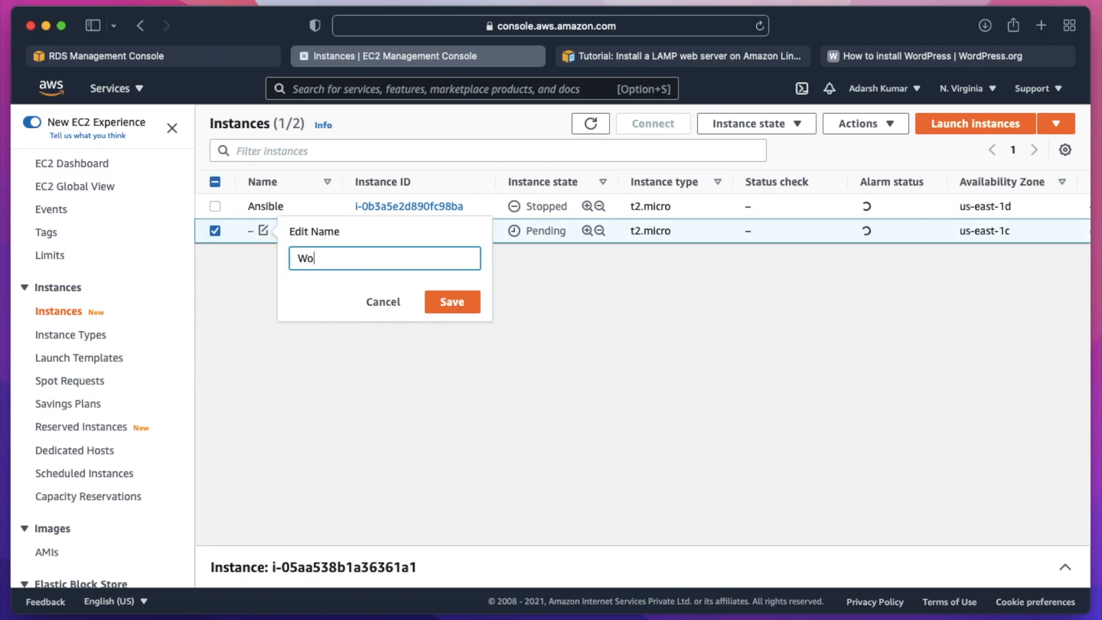
pyautogui.write('rdpress')
pyautogui.press('Return')
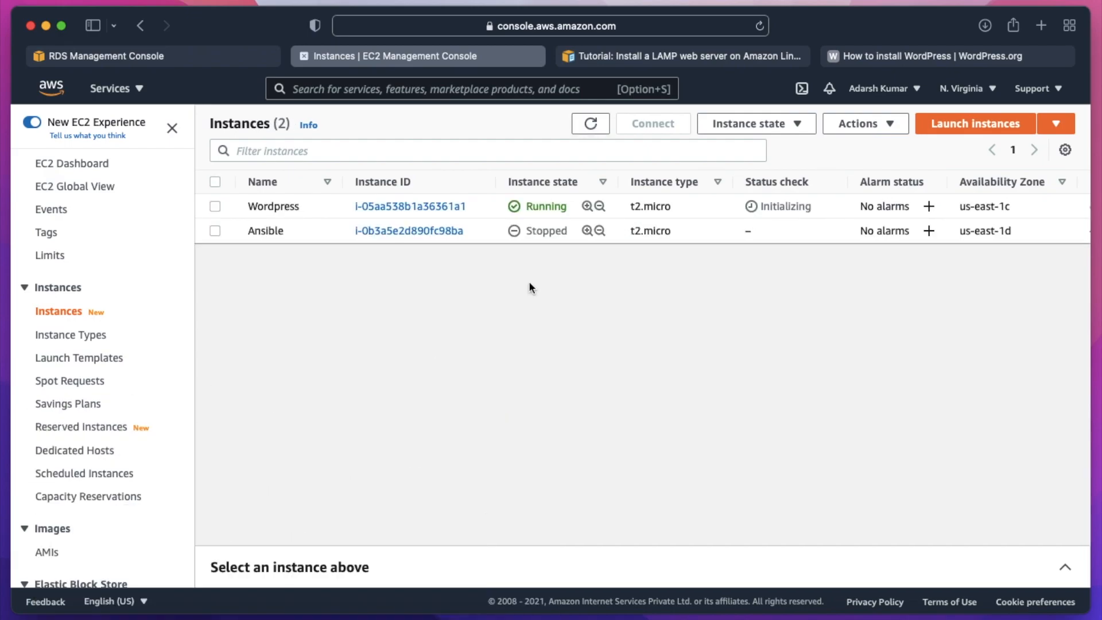
# - Copy the example SSH client connection command for the Wordpress instance
pyautogui.click(214, 207)
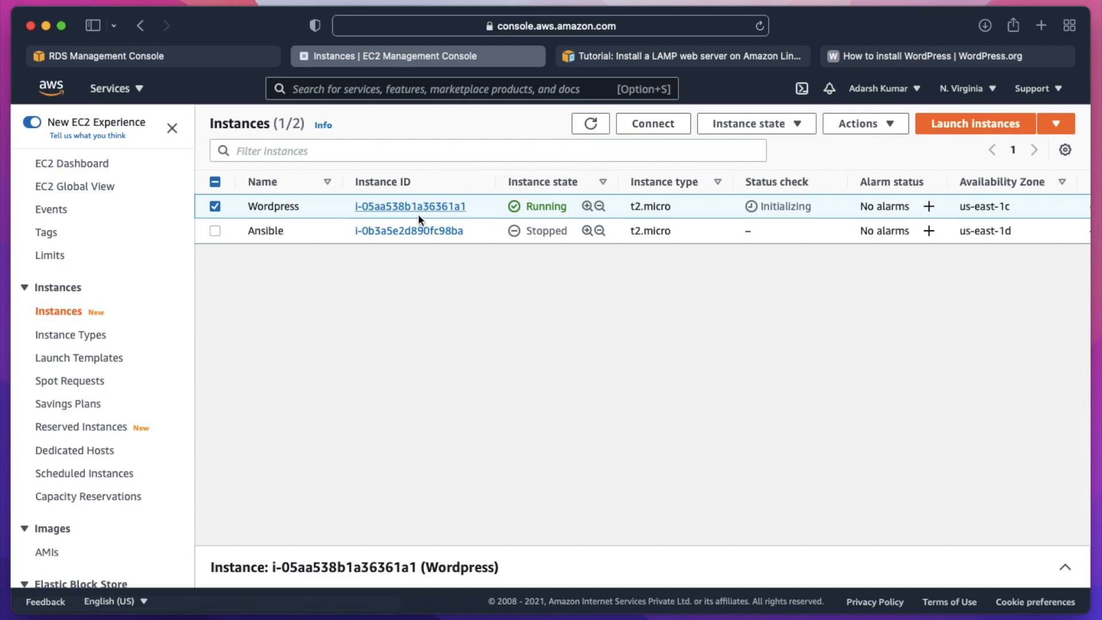
pyautogui.click(653, 124)
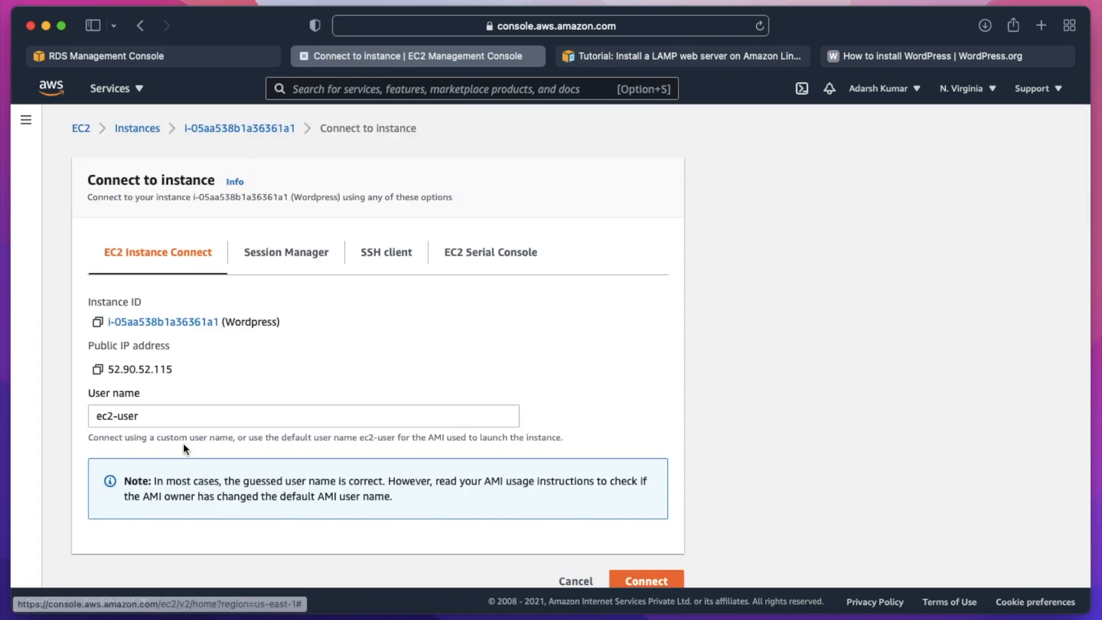
pyautogui.click(377, 255)
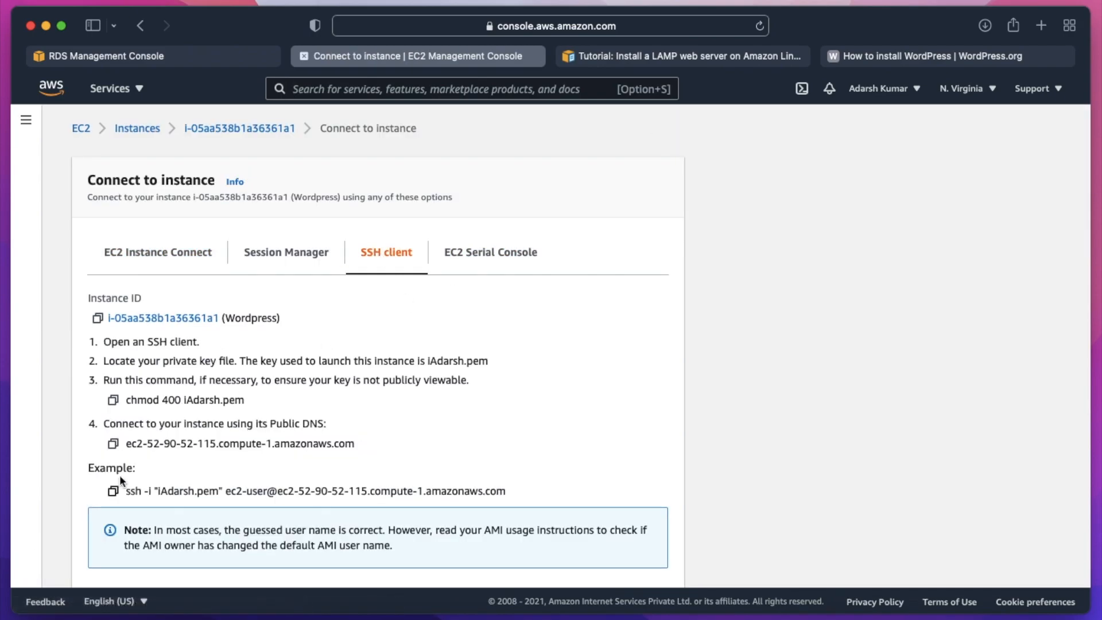
pyautogui.click(113, 491)
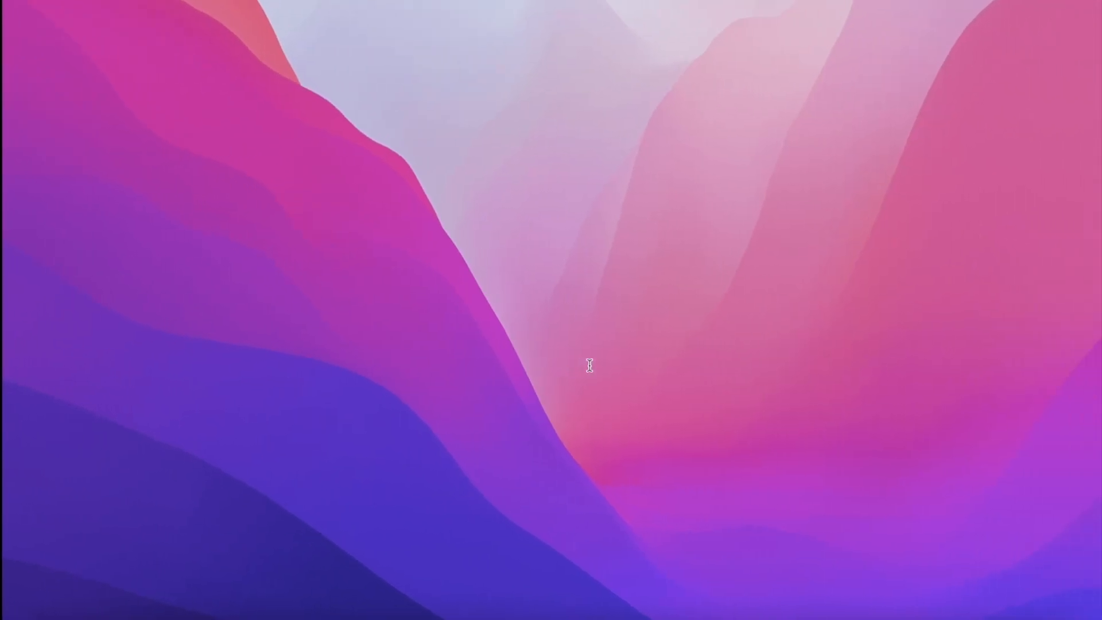
# - Switch to Terminal, enlarge its window, and change to the Downloads folder with cd Downloads/
pyautogui.press('super+space')
pyautogui.write('ter')
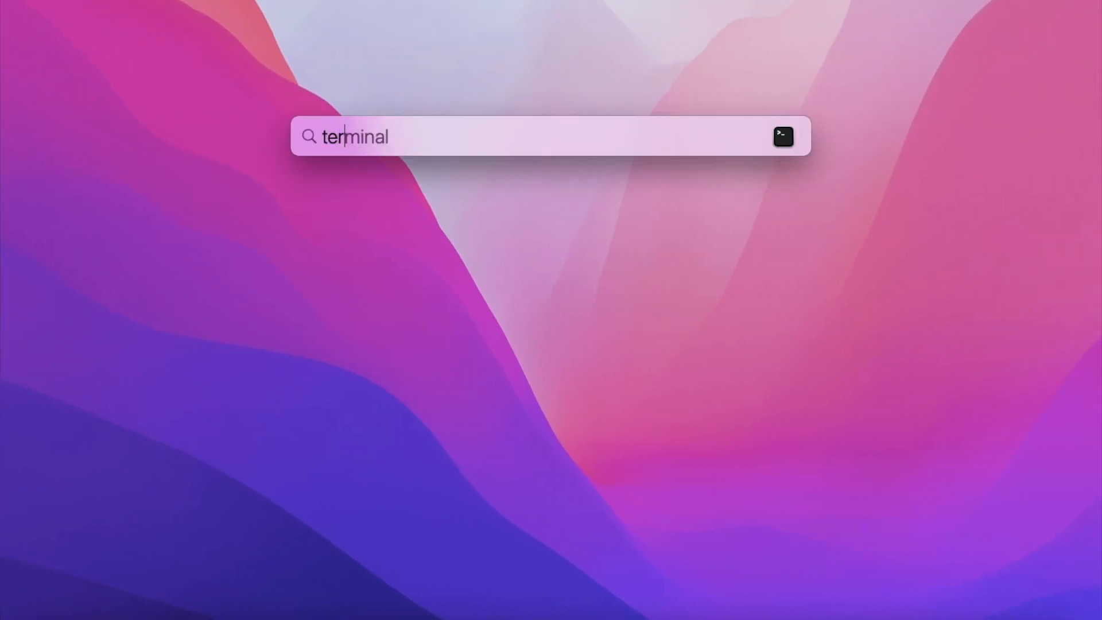
pyautogui.press('Return')
pyautogui.moveTo(522, 353); pyautogui.dragTo(1084, 605)
pyautogui.write('cd Downloads/')
pyautogui.press('Return')
# - Connect to the instance as ec2-user with the copied ssh command, accept the host's authenticity with yes, and clear the terminal
pyautogui.press('super+v')
pyautogui.press('Return')
pyautogui.hotkey('ctrl', 'l')
pyautogui.press('BackSpace')
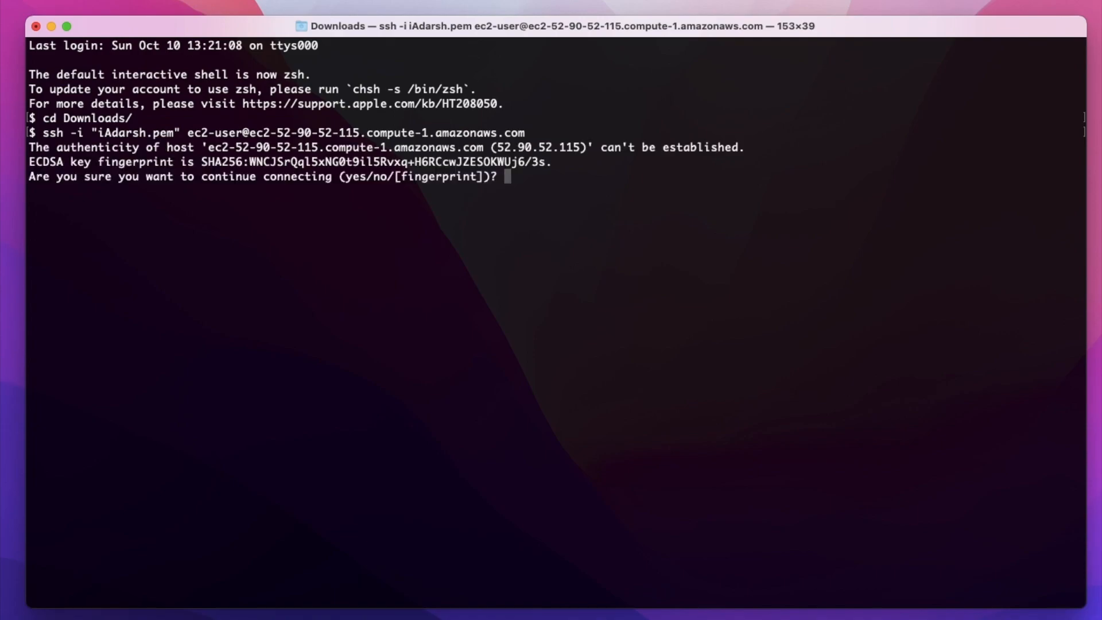
pyautogui.write('yes')
pyautogui.press('Return')
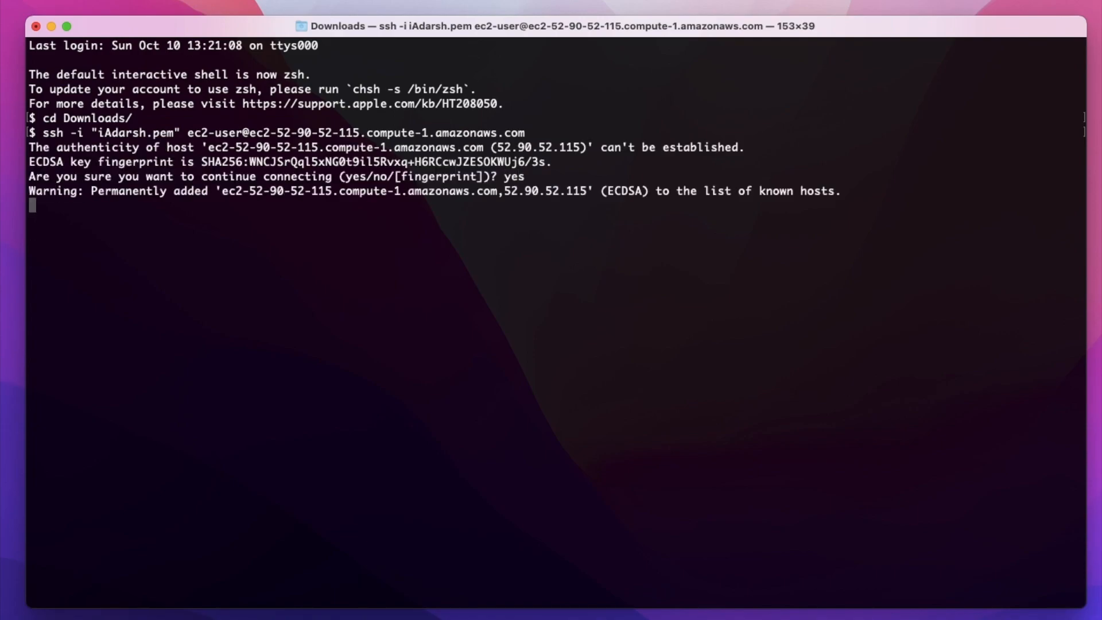
pyautogui.press('Return')
pyautogui.press('Return')
pyautogui.press('Return')
pyautogui.hotkey('ctrl', 'l')
pyautogui.press('Return')
pyautogui.press('Return')
pyautogui.press('Return')
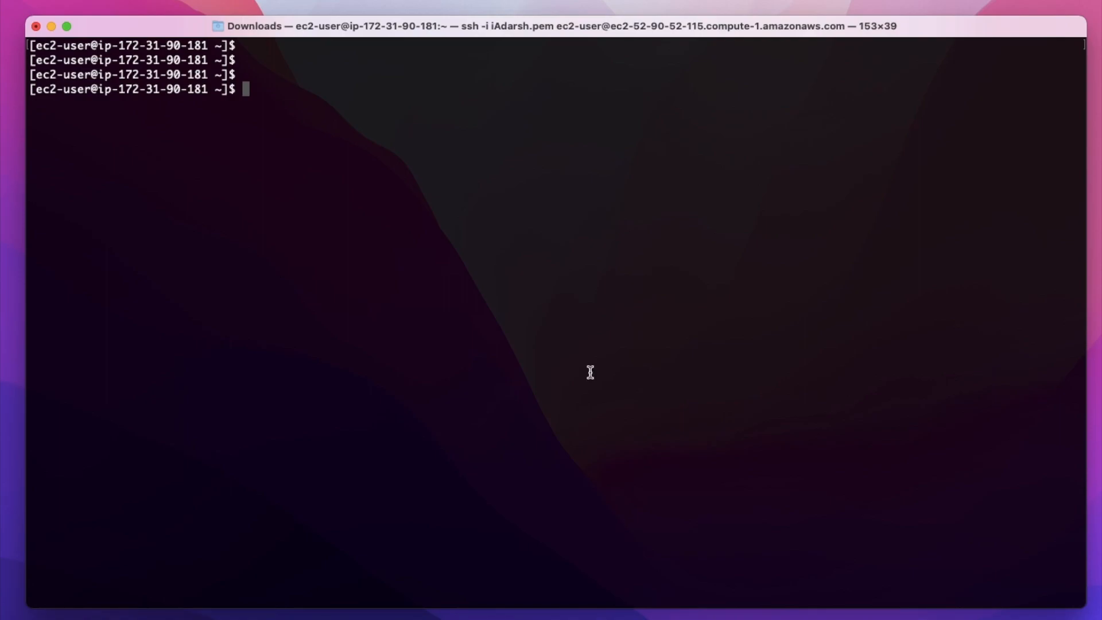
# - Update the instance's packages with sudo yum update -y from the AWS LAMP web server tutorial
pyautogui.hotkey('ctrl', 'Left')
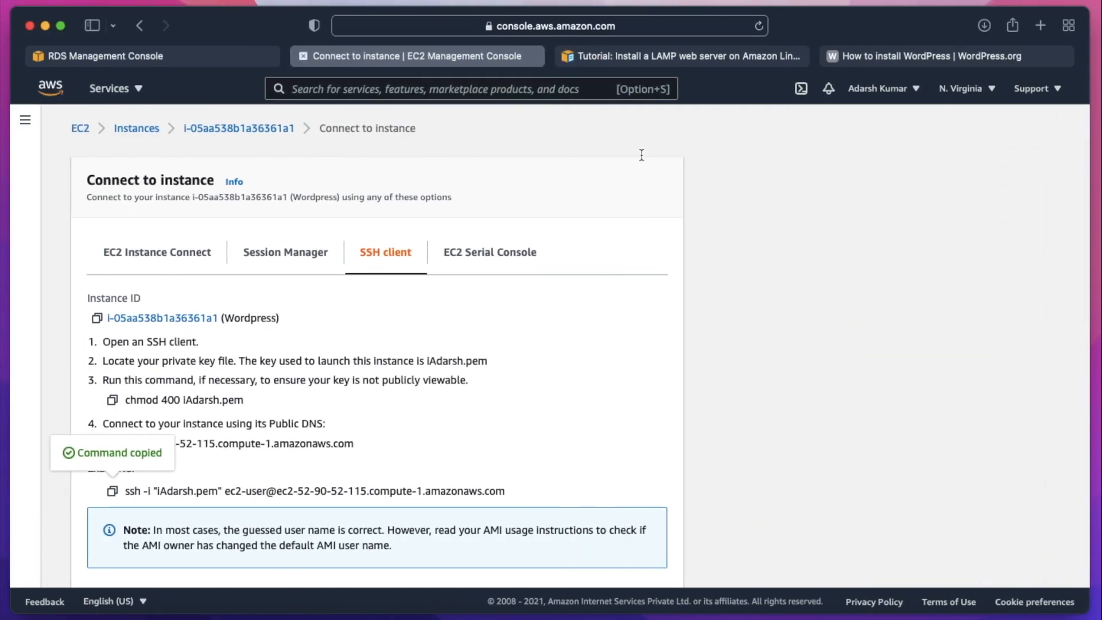
pyautogui.click(648, 61)
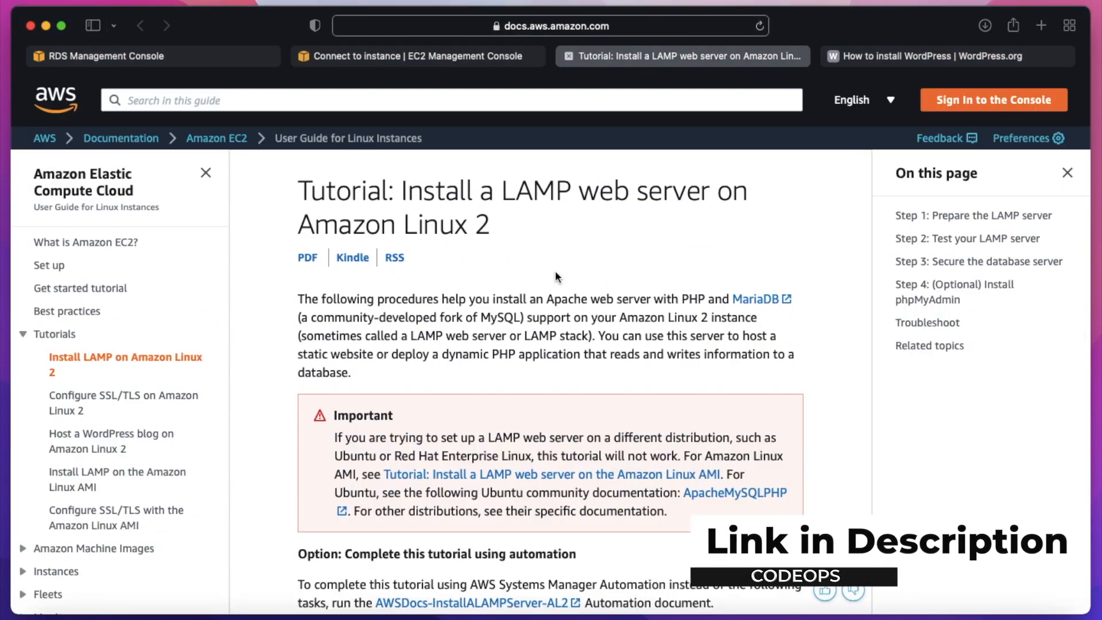
pyautogui.scroll(-15, 551, 298)
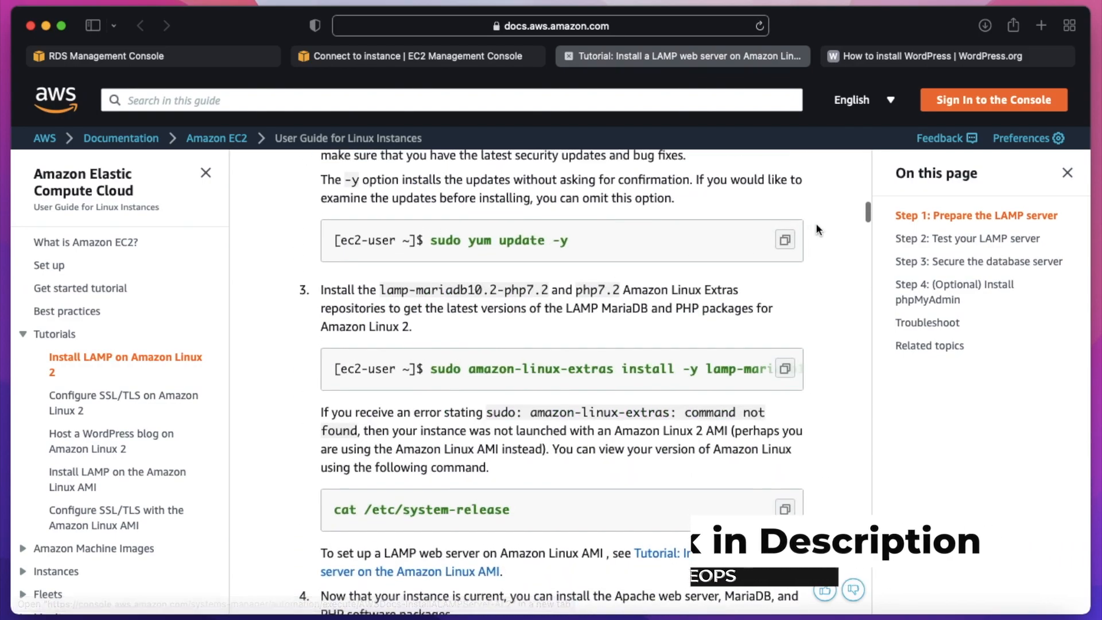
pyautogui.hotkey('ctrl', 'Right')
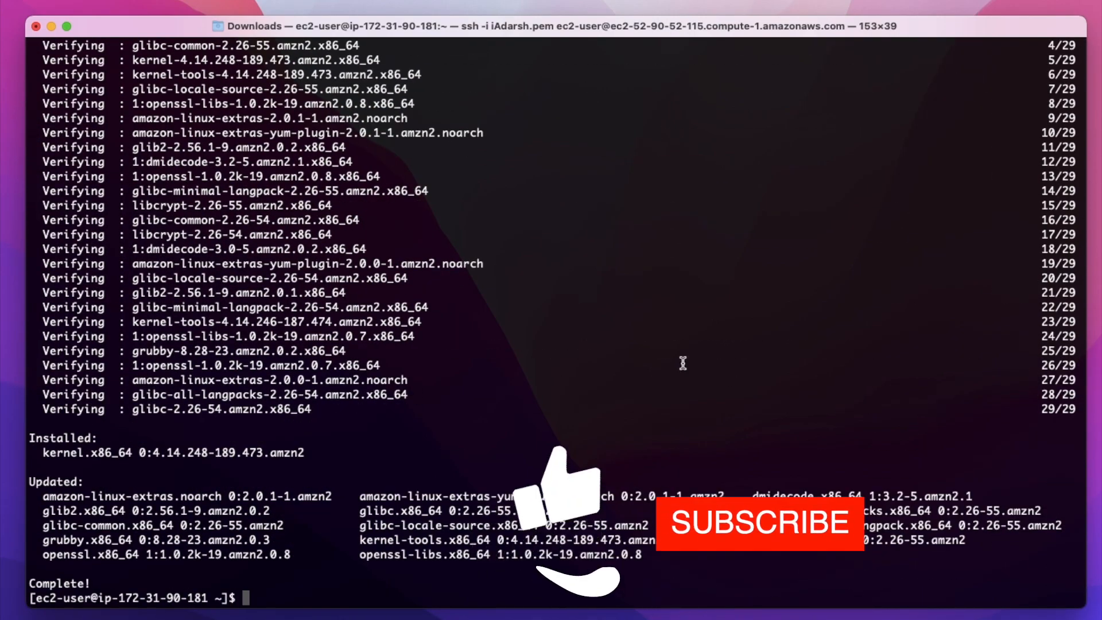
# - Install the lamp-mariadb10.2-php7.2 and php7.2 extras with the tutorial's sudo amazon-linux-extras install -y command
pyautogui.hotkey('ctrl', 'Left')
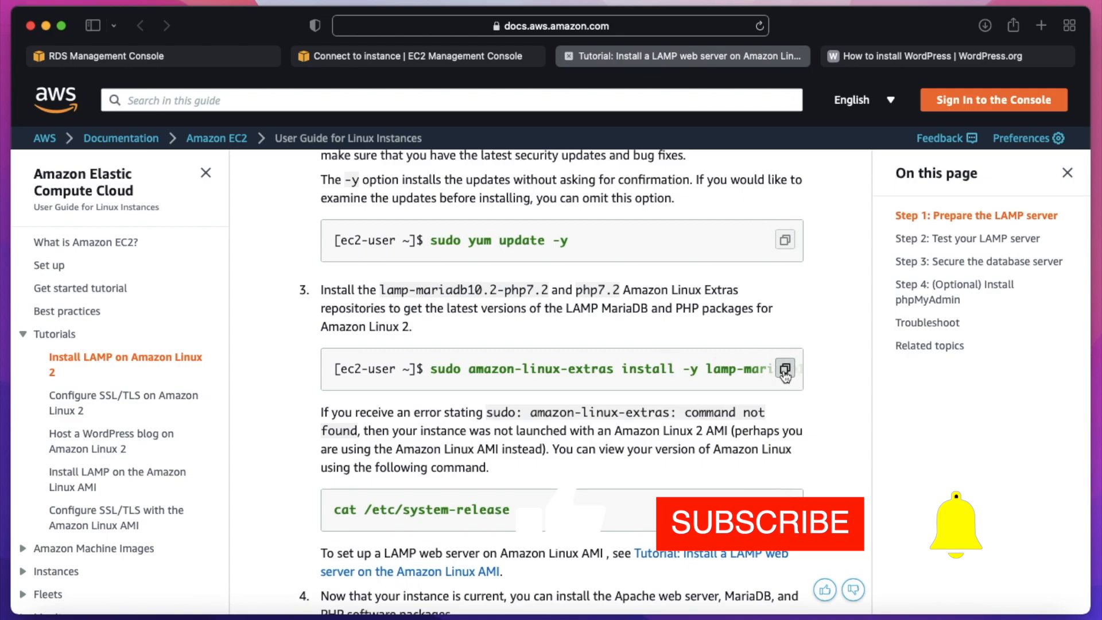
pyautogui.hotkey('ctrl', 'Right')
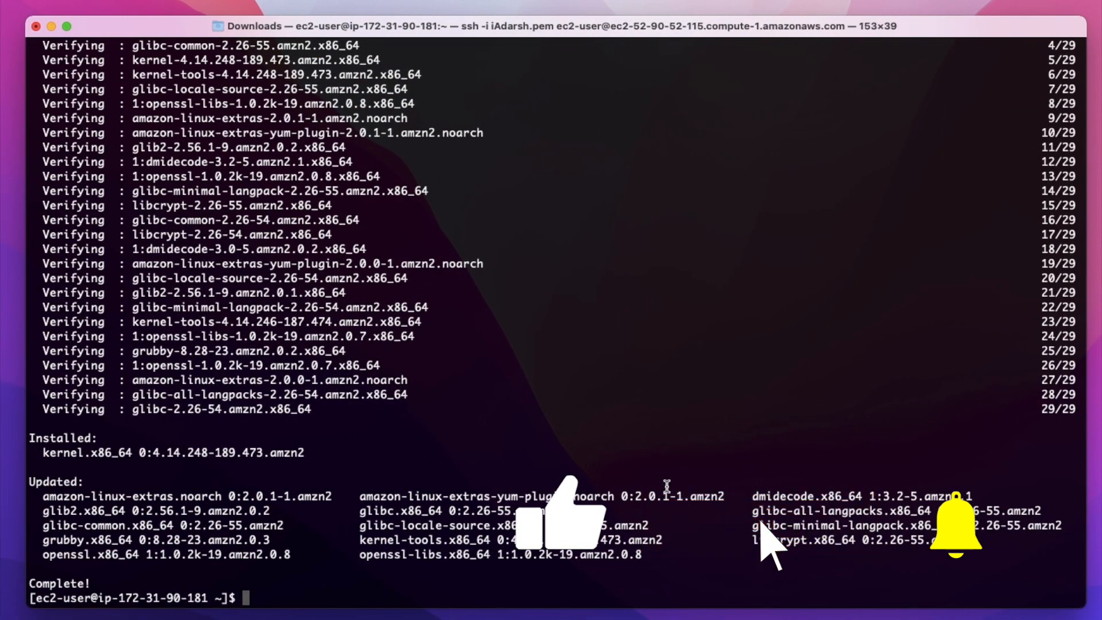
pyautogui.hotkey('ctrl', 'l')
pyautogui.press('super+v')
pyautogui.press('Return')
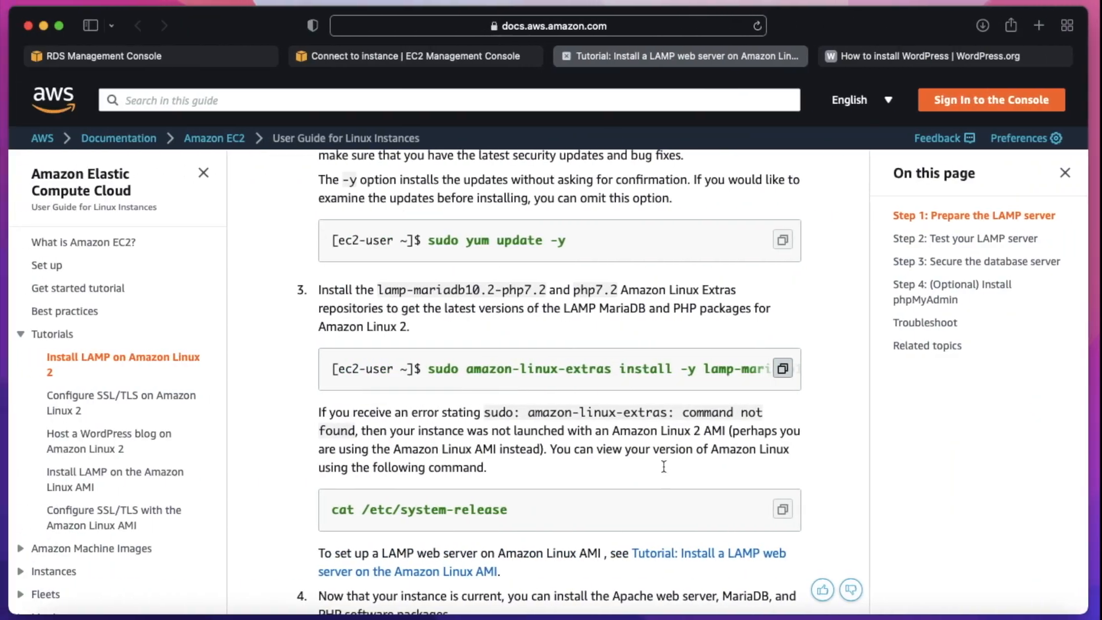
# - Install Apache and MariaDB with the tutorial's command sudo yum install -y httpd mariadb-server
pyautogui.scroll(-10, 661, 336)
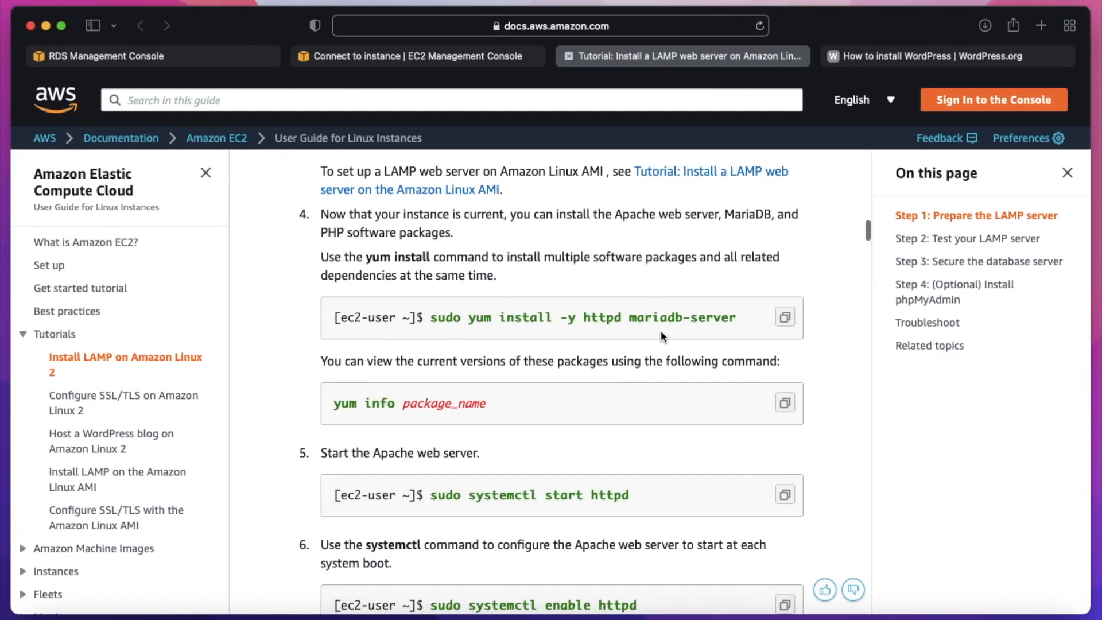
pyautogui.click(784, 317)
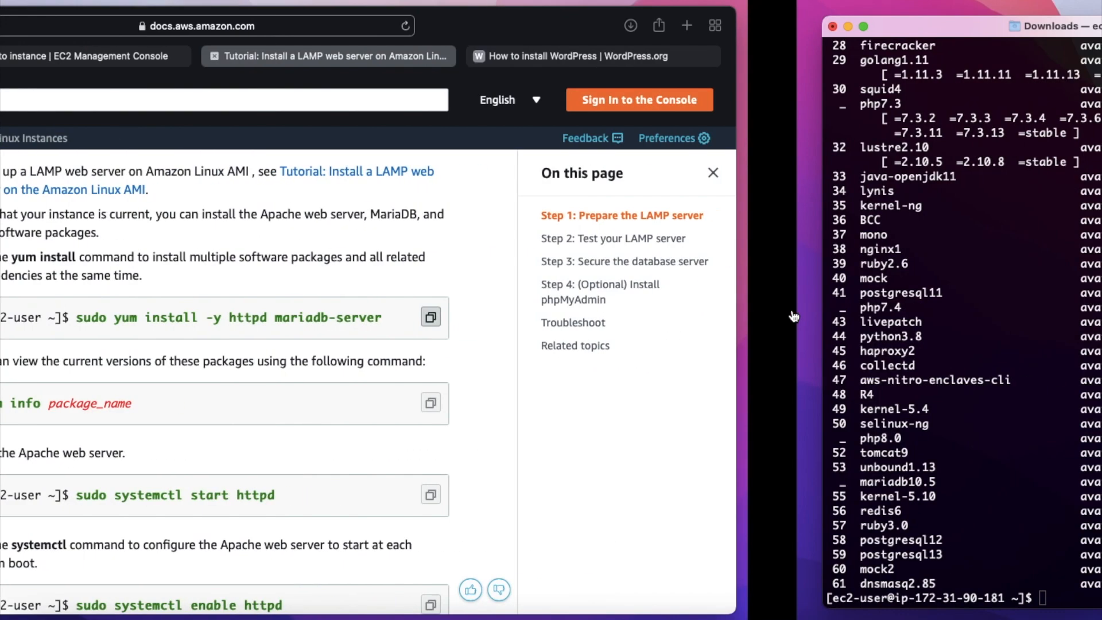
pyautogui.press('super+v')
pyautogui.press('Return')
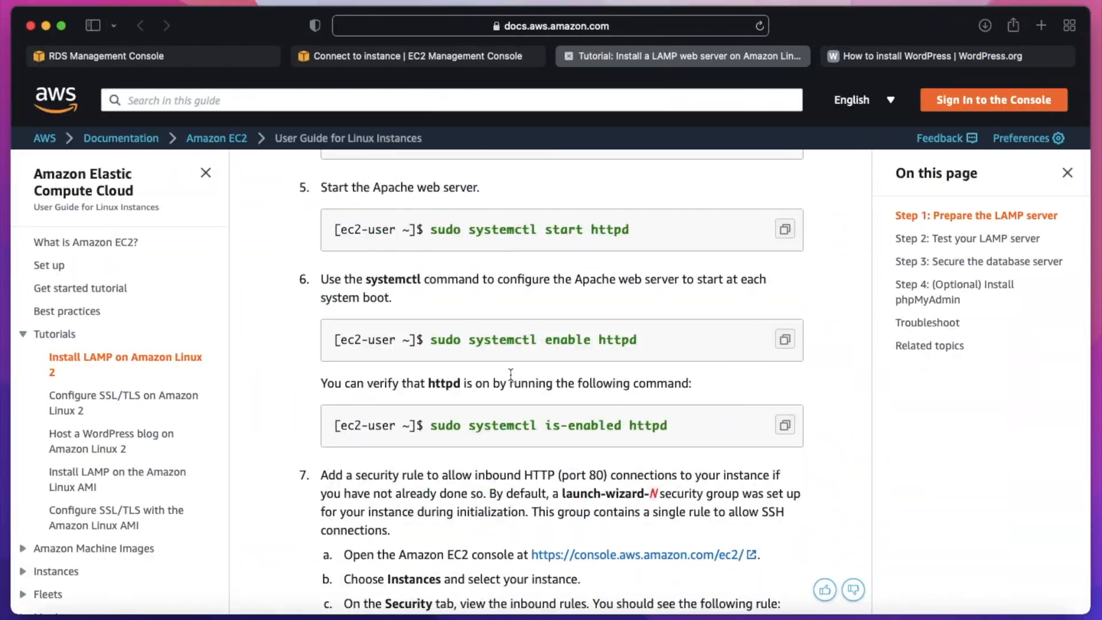
# - Clear the terminal and start Apache and enable it at boot with sudo systemctl enable httpd --now
pyautogui.click(784, 339)
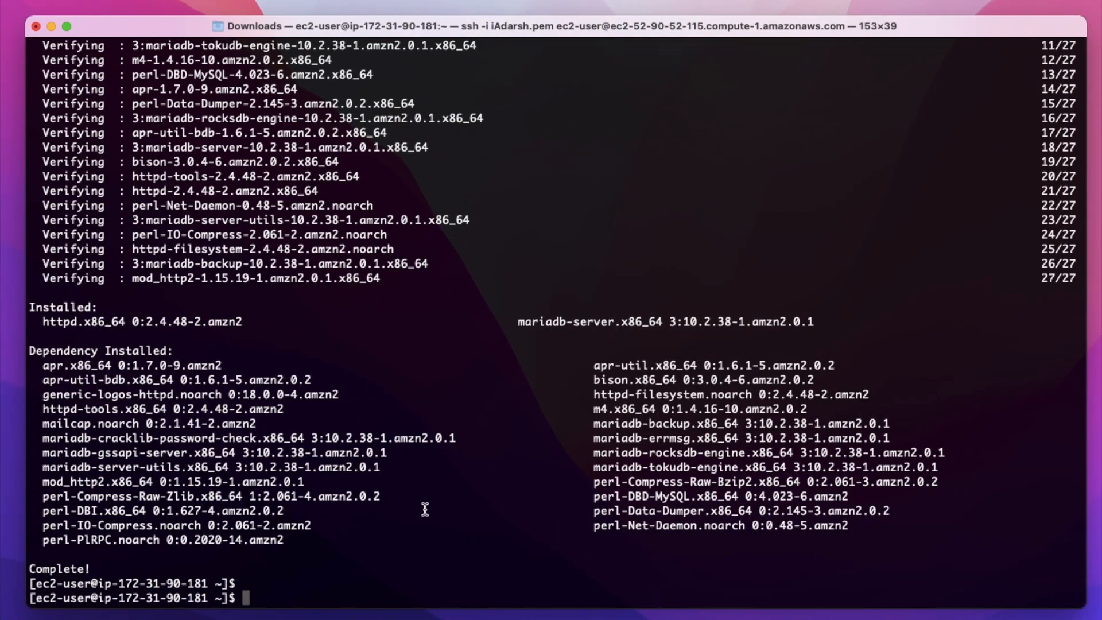
pyautogui.hotkey('ctrl', 'l')
pyautogui.press('Return')
pyautogui.press('Return')
pyautogui.press('Return')
pyautogui.press('Return')
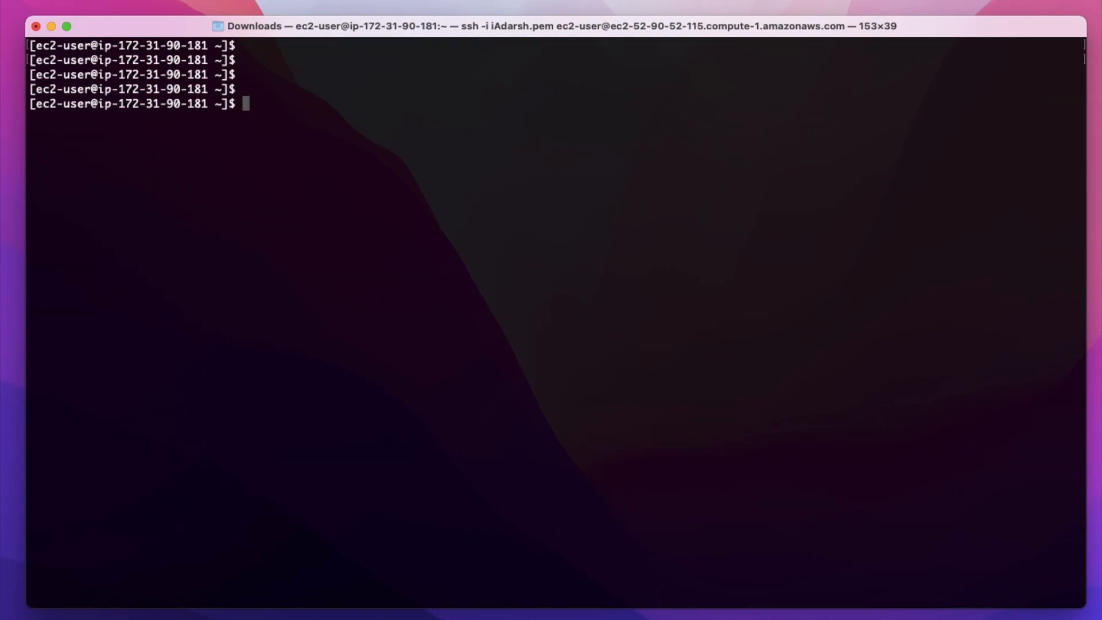
pyautogui.press('super+v')
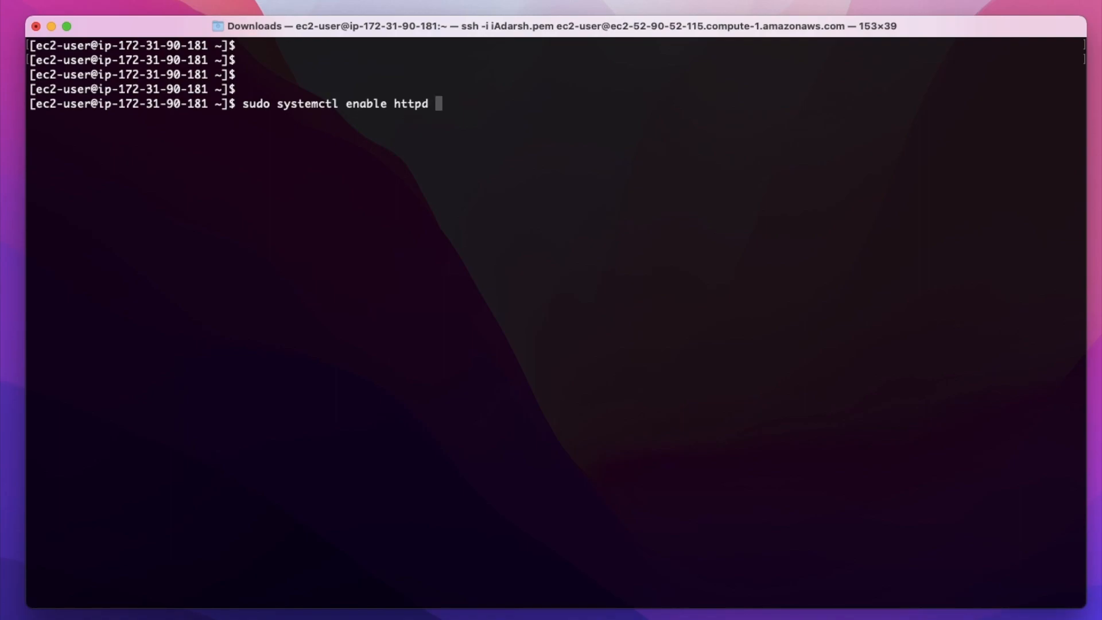
pyautogui.write('--now')
pyautogui.press('Return')
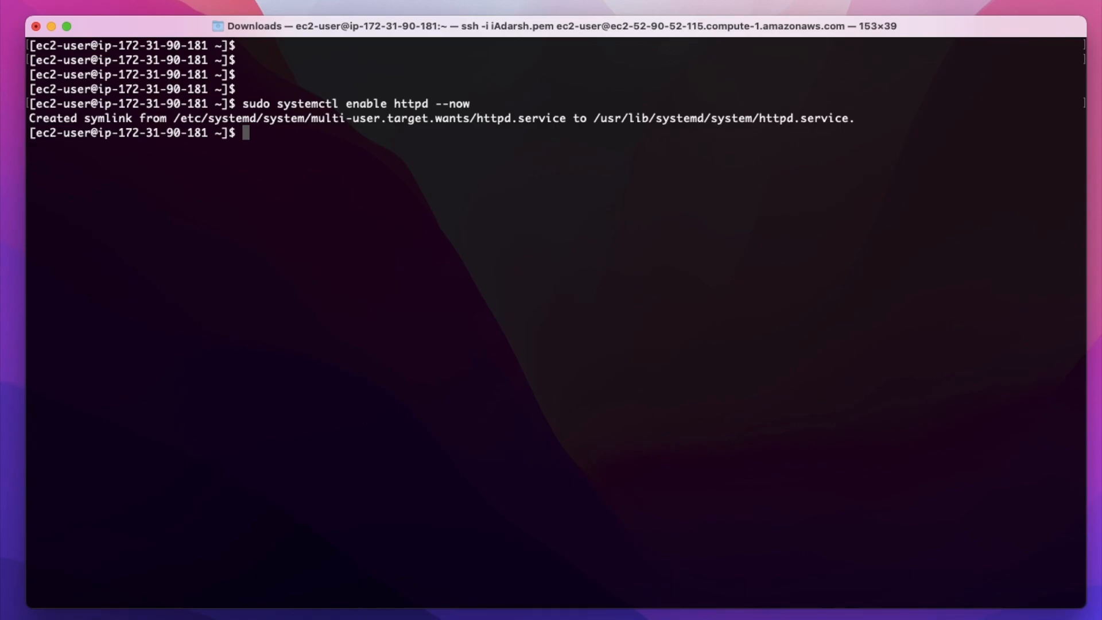
# - Check whether Apache is enabled at boot with sudo systemctl is-enabled httpd
pyautogui.hotkey('ctrl', 'Left')
pyautogui.click(785, 425)
pyautogui.hotkey('ctrl', 'Right')
pyautogui.press('super+v')
pyautogui.press('Return')
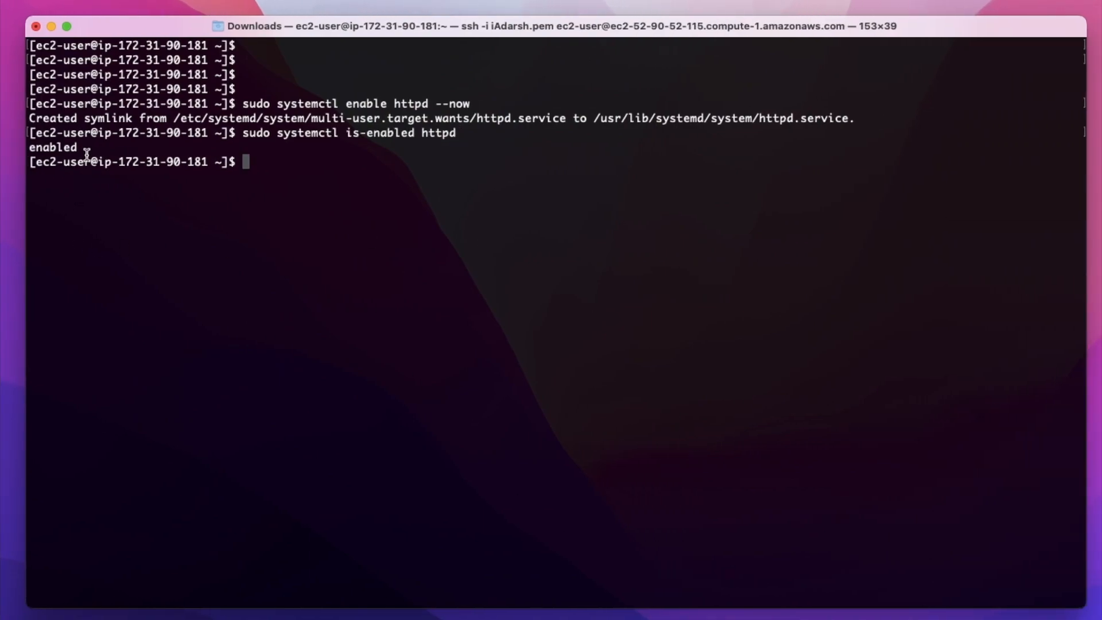
pyautogui.moveTo(80, 149); pyautogui.dragTo(38, 149)
pyautogui.click(301, 124)
# - Add ec2-user to the apache group with the tutorial's command sudo usermod -a -G apache ec2-user
pyautogui.press('super+Tab')
pyautogui.scroll(-15, 394, 360)
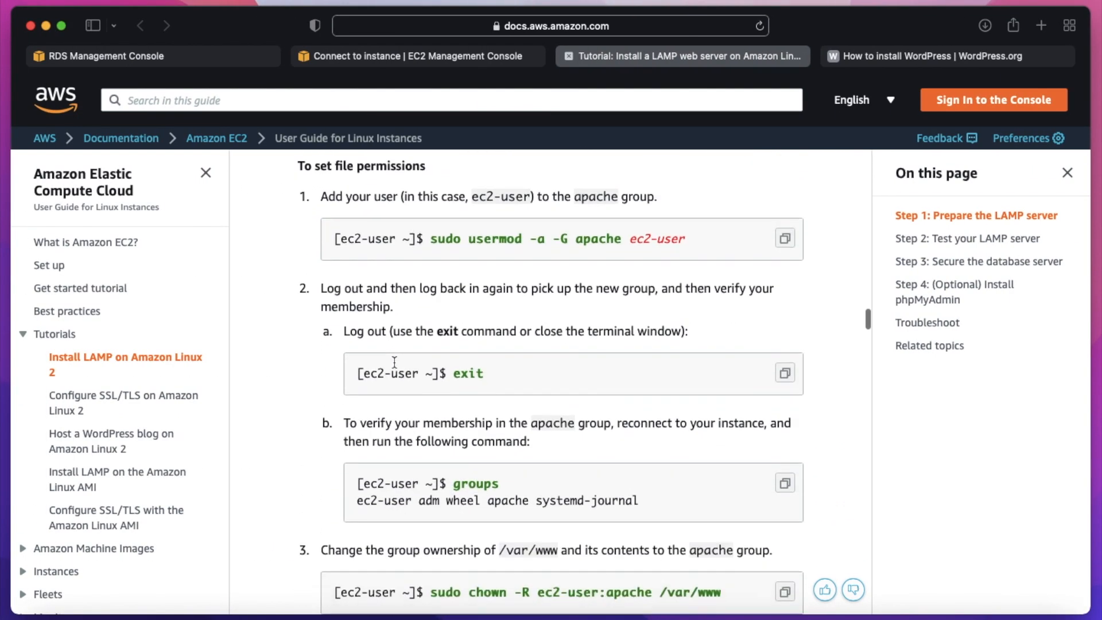
pyautogui.scroll(-1, 394, 360)
pyautogui.click(785, 217)
pyautogui.hotkey('ctrl', 'Right')
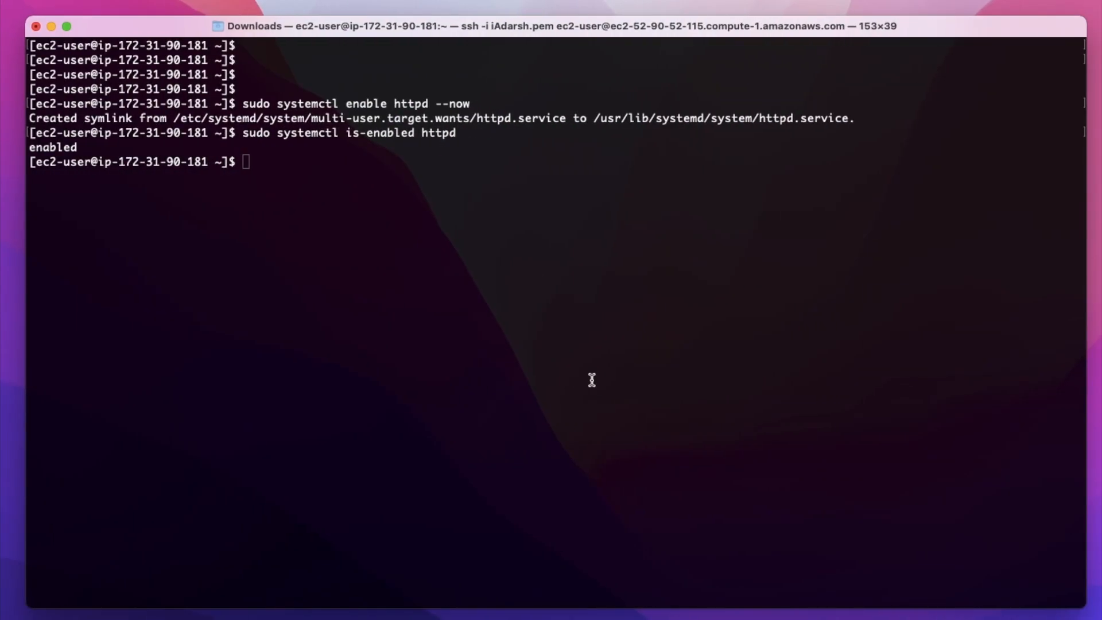
pyautogui.press('super+v')
pyautogui.press('Return')
pyautogui.hotkey('ctrl', 'Left')
pyautogui.scroll(-4, 499, 451)
pyautogui.click(785, 350)
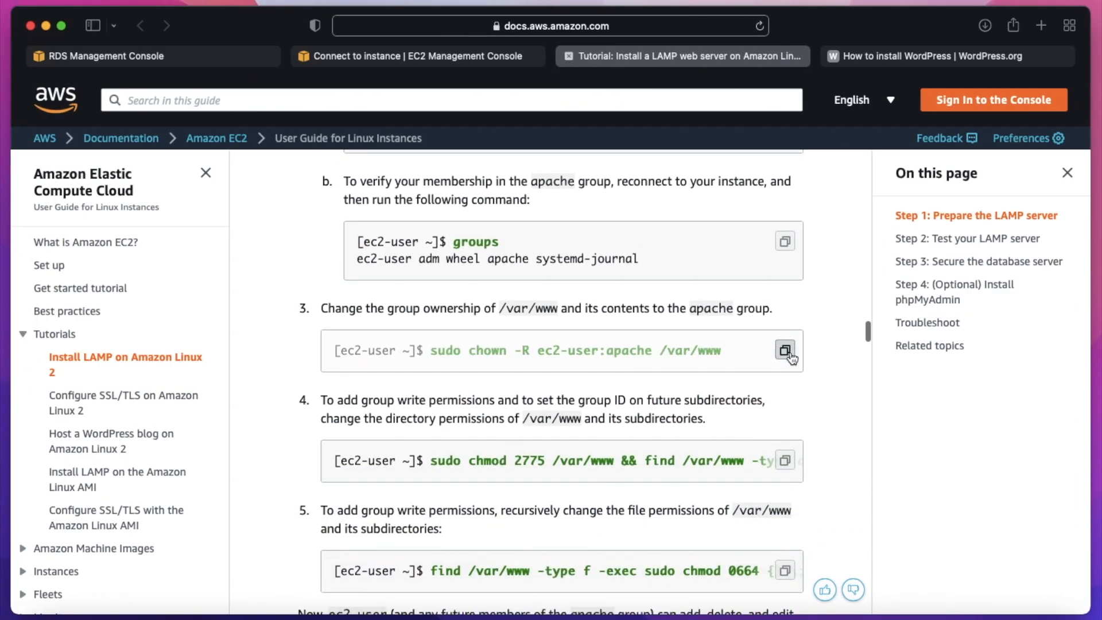
pyautogui.hotkey('ctrl', 'Right')
pyautogui.press('super+v')
pyautogui.press('Return')
# - Set the permissions of /var/www and all its subdirectories to 2775 with the tutorial's chmod and find command
pyautogui.hotkey('ctrl', 'Left')
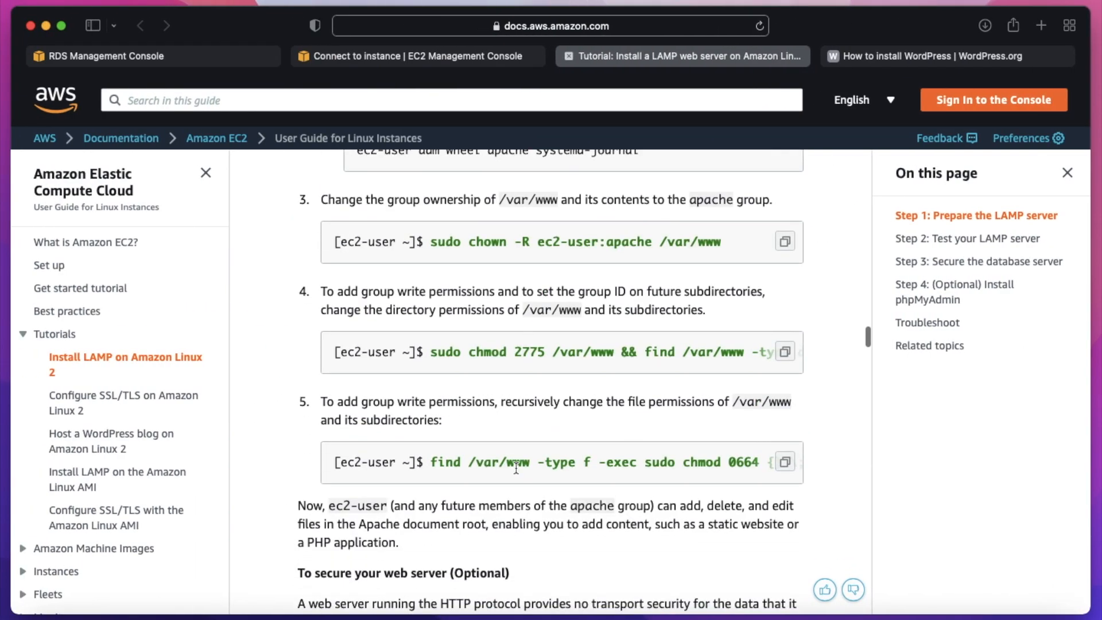
pyautogui.click(785, 358)
pyautogui.hotkey('ctrl', 'Right')
pyautogui.press('super+v')
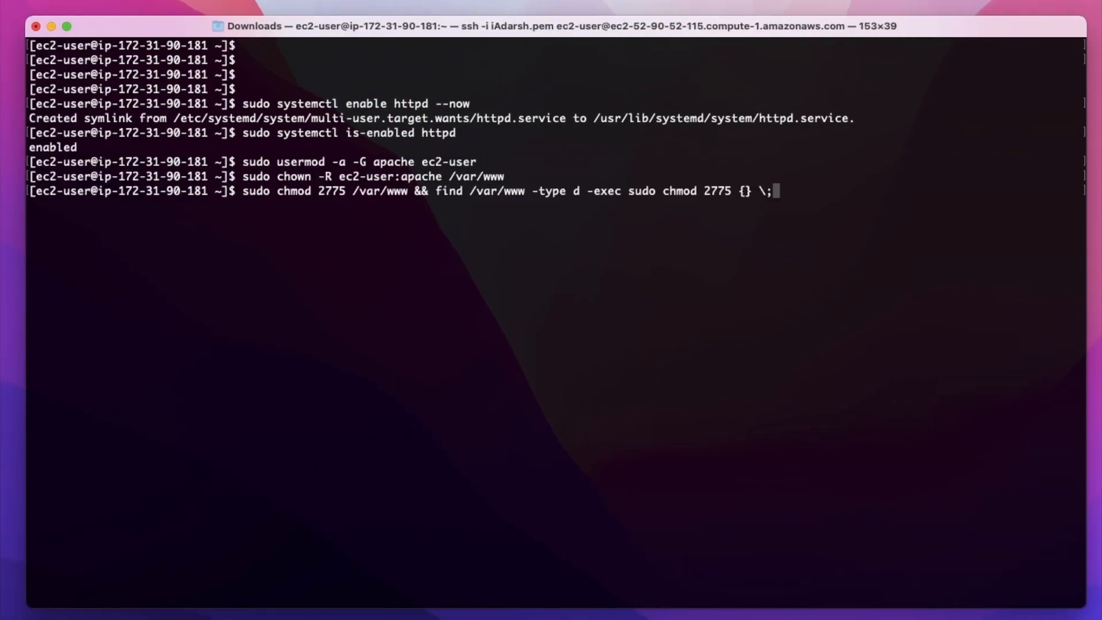
pyautogui.press('Return')
# - Create the PHP test file /var/www/html/phpinfo.php containing <?php phpinfo(); ?> with the tutorial's echo command
pyautogui.hotkey('ctrl', 'Left')
pyautogui.scroll(-10, 694, 337)
pyautogui.scroll(-5, 699, 337)
pyautogui.click(785, 339)
pyautogui.hotkey('ctrl', 'Right')
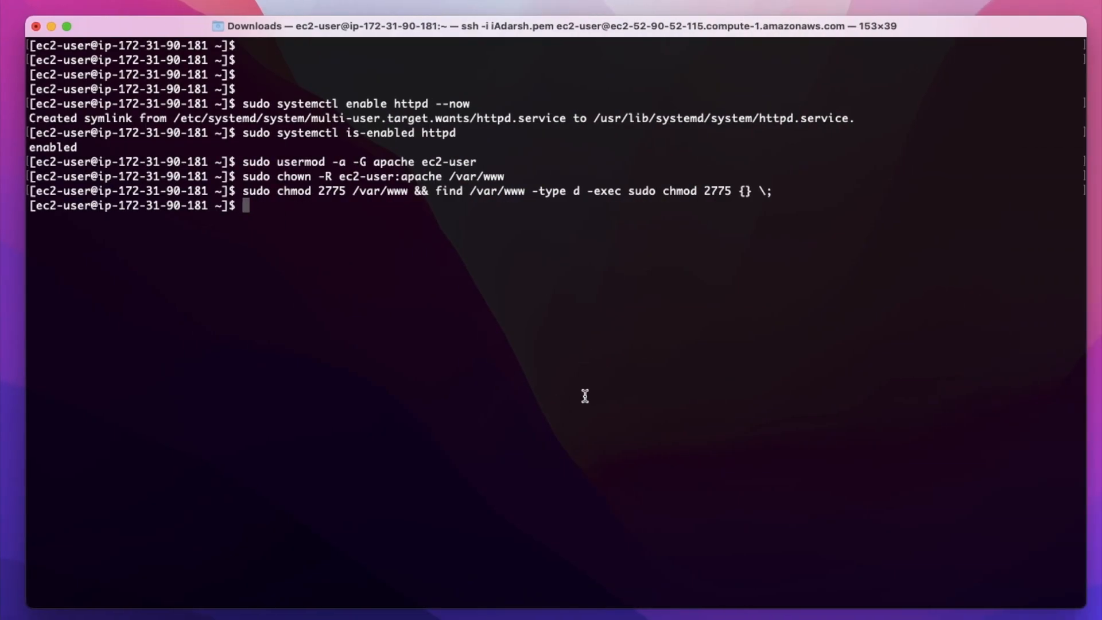
pyautogui.press('super+v')
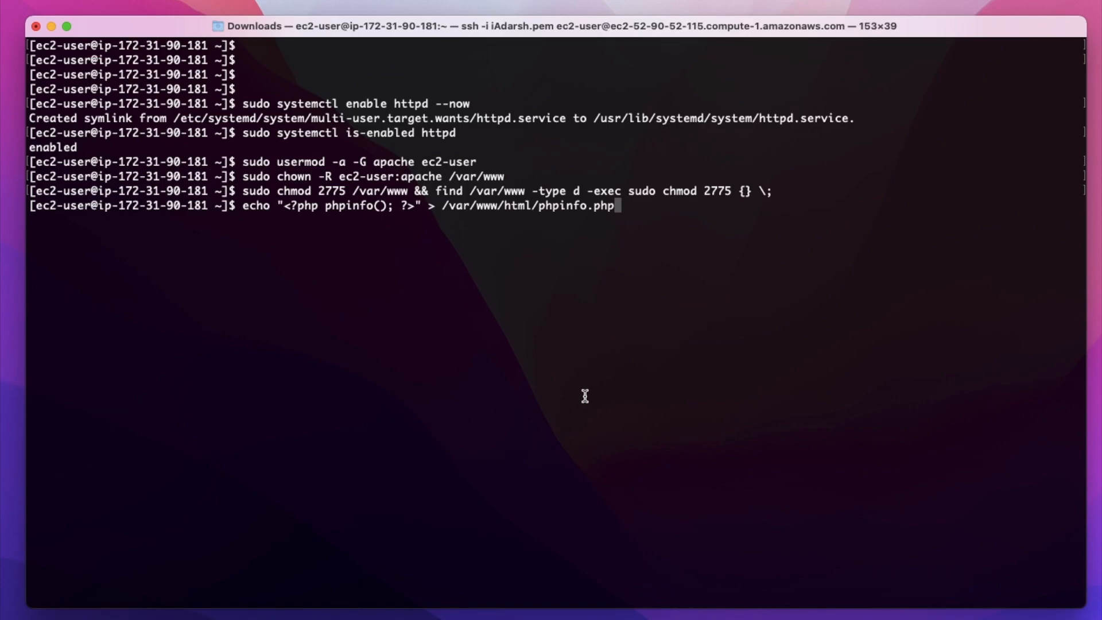
pyautogui.press('Return')
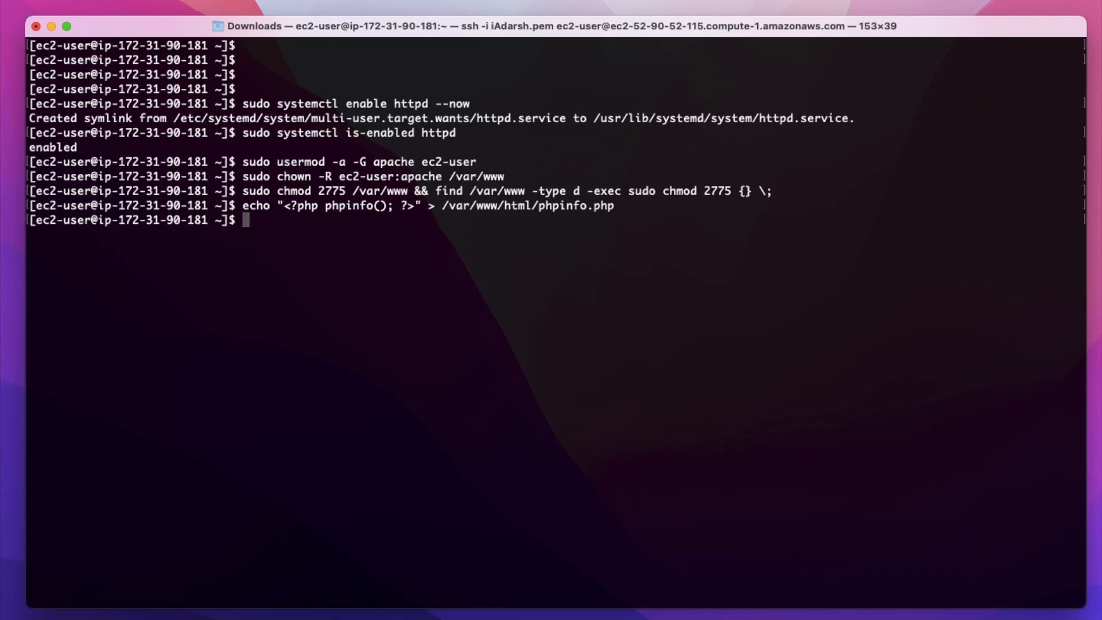
pyautogui.press('Return')
pyautogui.press('Return')
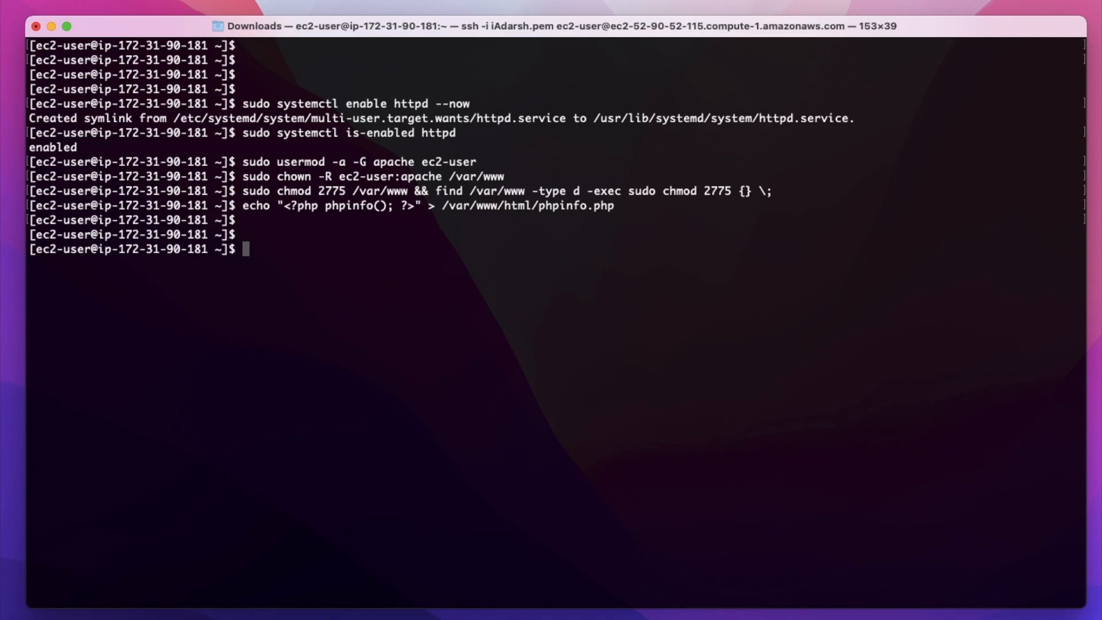
# - Copy the file name phpinfo.php from the LAMP tutorial's example URL into the address of a new browser tab
pyautogui.hotkey('ctrl', 'Left')
pyautogui.scroll(-3, 573, 429)
pyautogui.moveTo(572, 430); pyautogui.dragTo(664, 429)
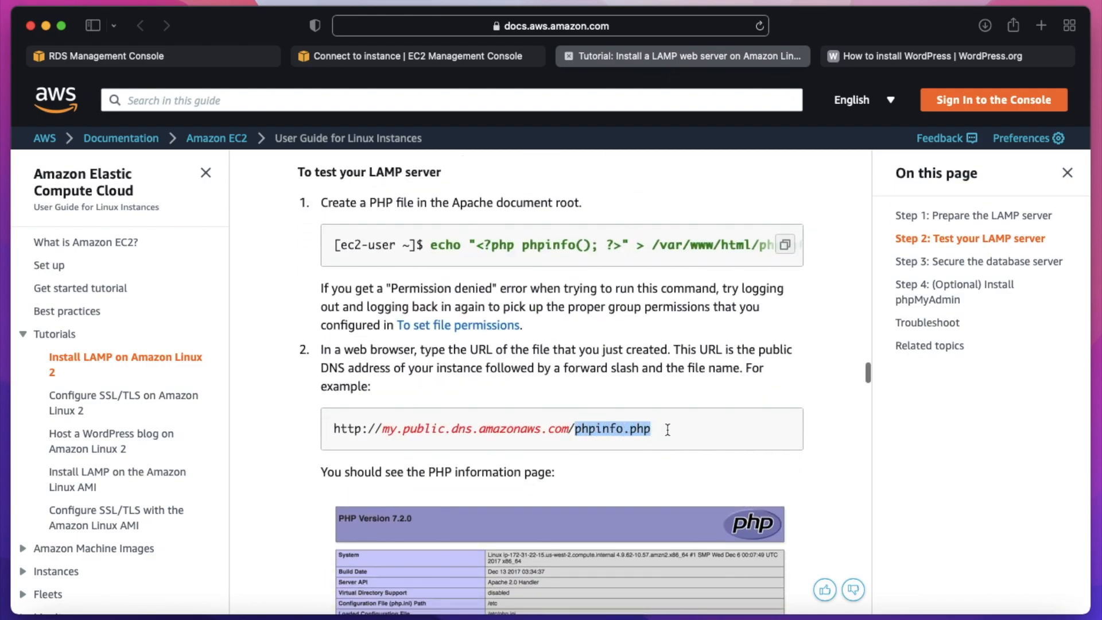
pyautogui.click(1040, 27)
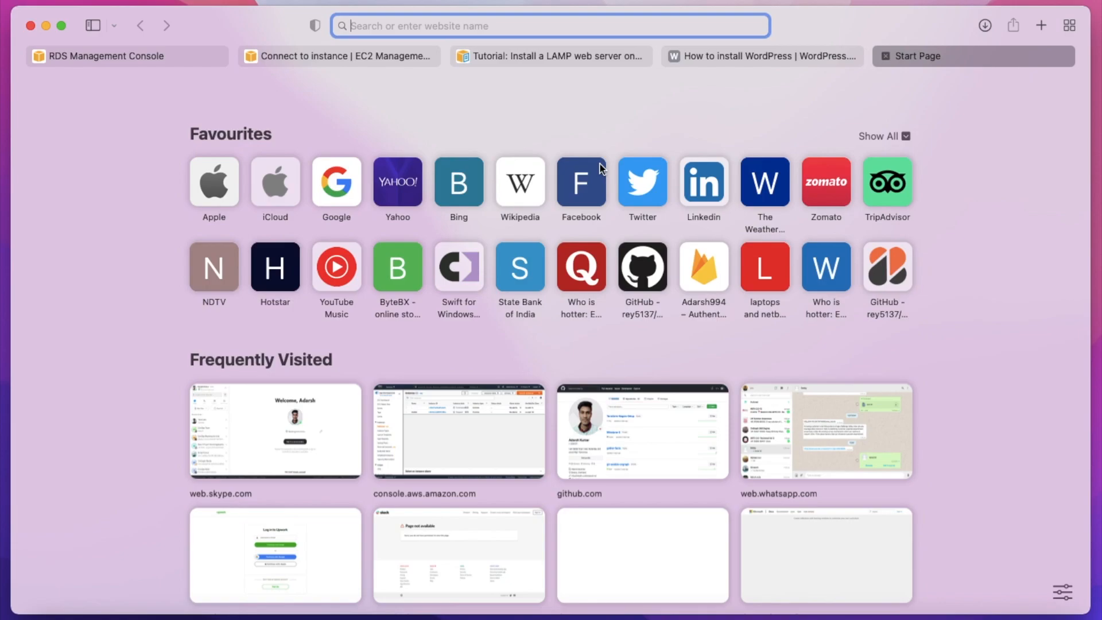
pyautogui.press('super+v')
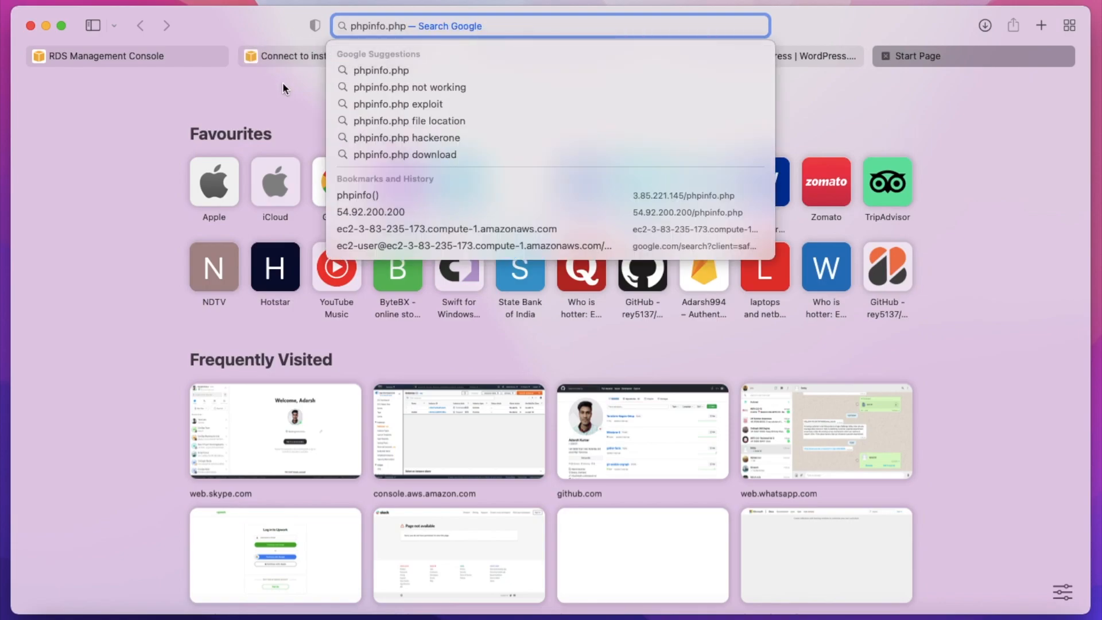
# - Copy the Wordpress instance's public IP address from its EC2 Instance Connect details and return to the new browser tab
pyautogui.click(282, 82)
pyautogui.click(308, 60)
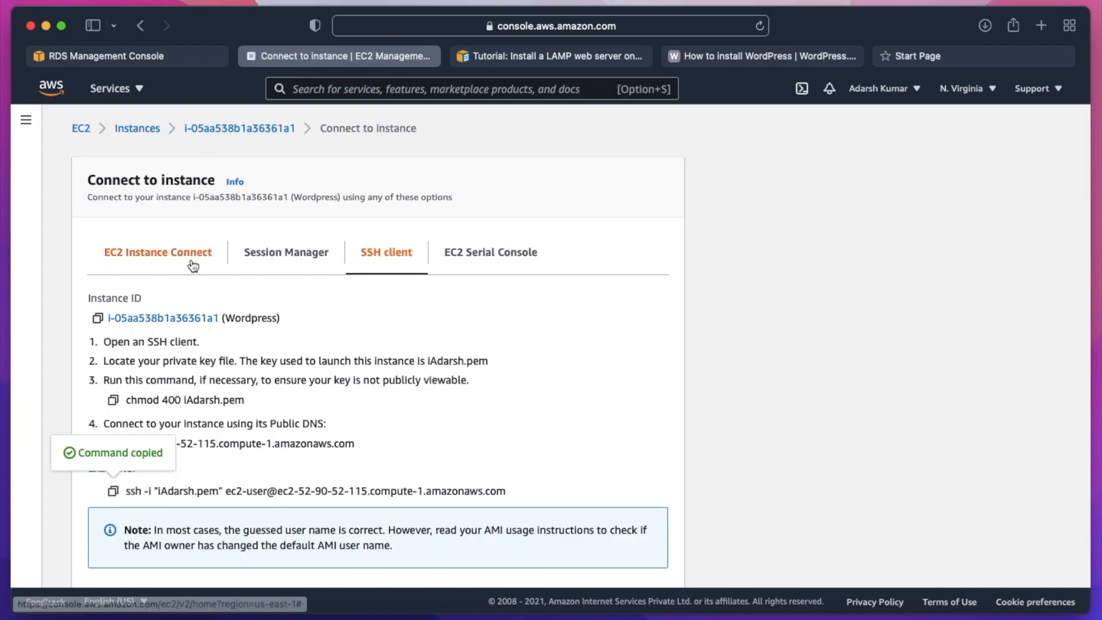
pyautogui.click(159, 258)
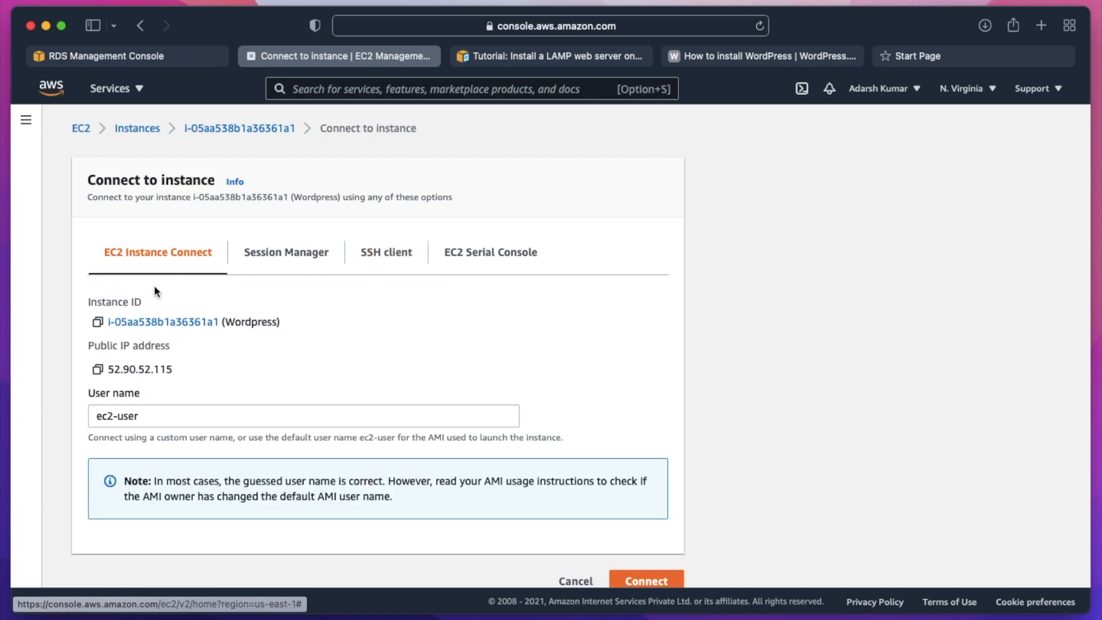
pyautogui.click(98, 369)
pyautogui.click(942, 60)
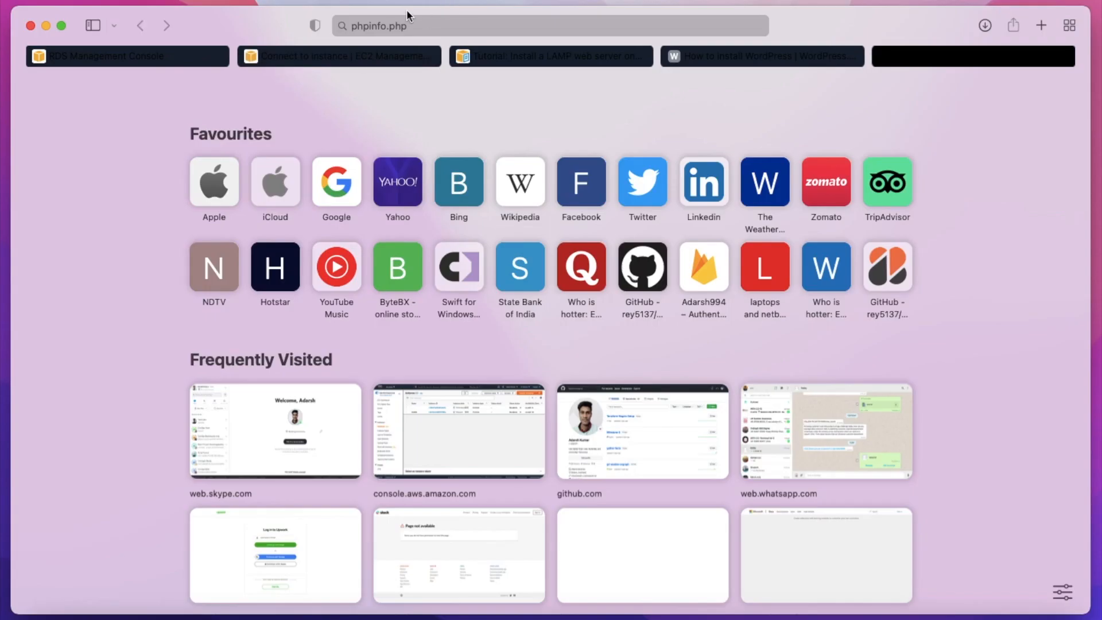
# - Complete the address as 52.90.52.115/phpinfo.php and load the PHP information page
pyautogui.click(424, 28)
pyautogui.press('Left')
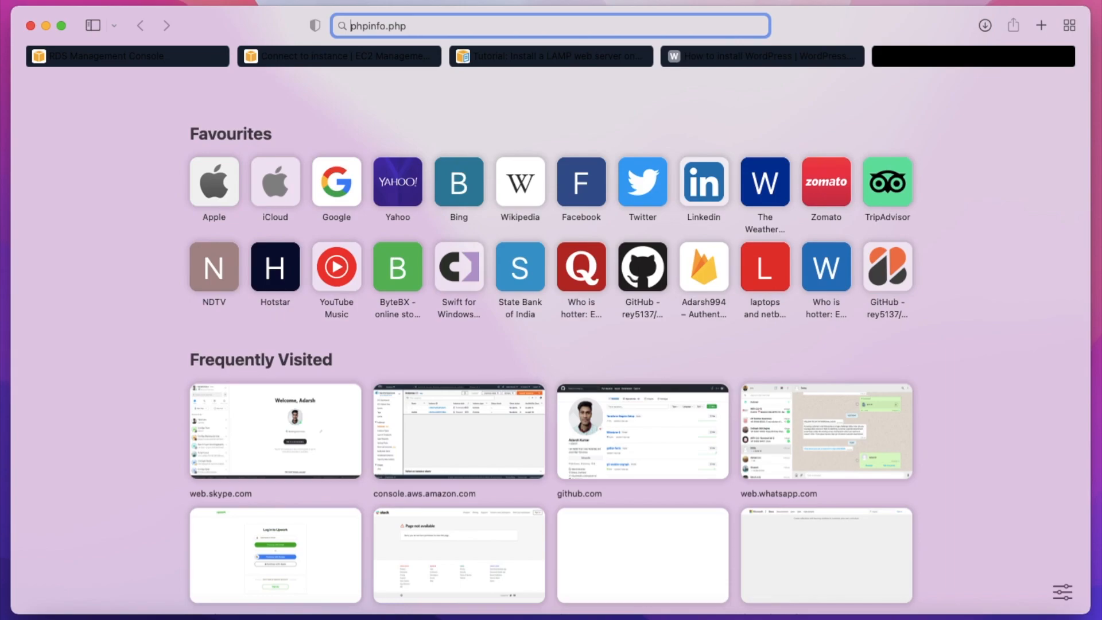
pyautogui.press('super+v')
pyautogui.write('/')
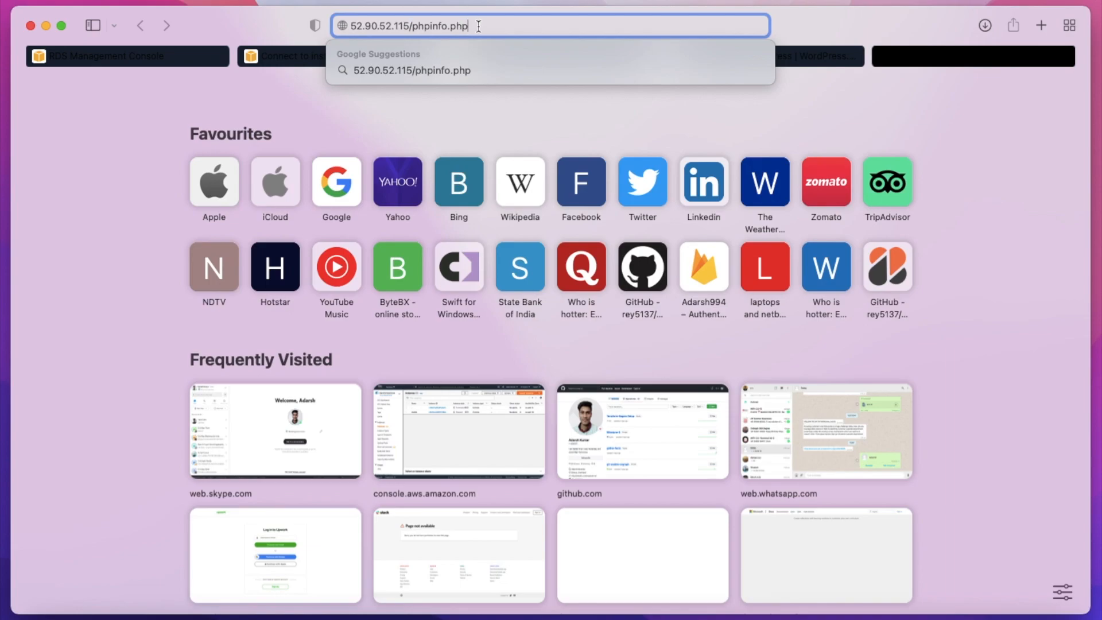
pyautogui.press('Return')
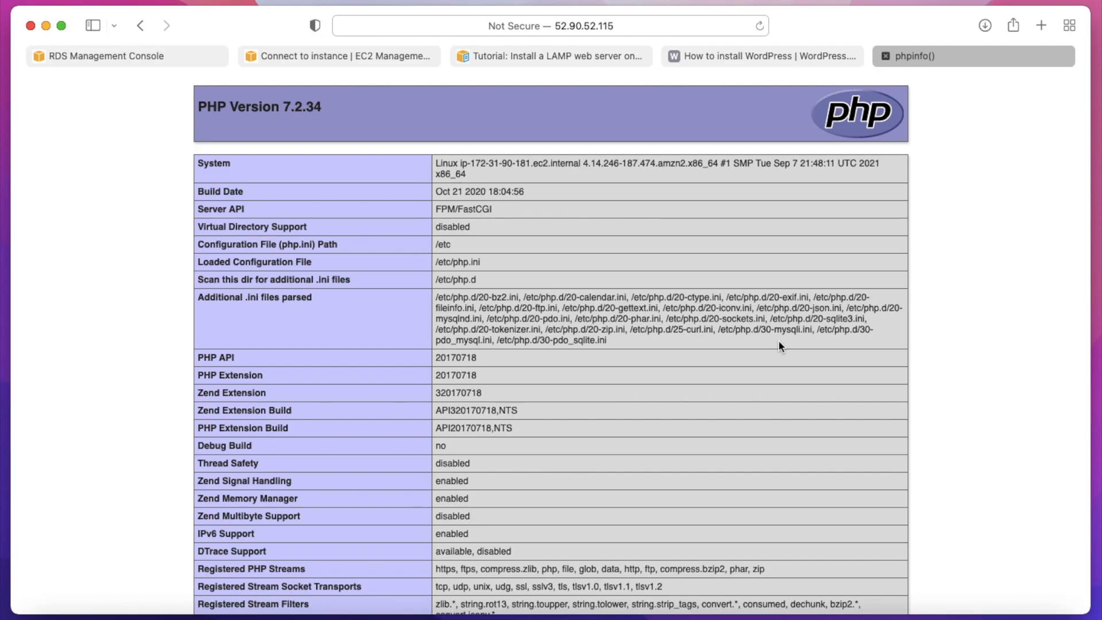
pyautogui.click(741, 54)
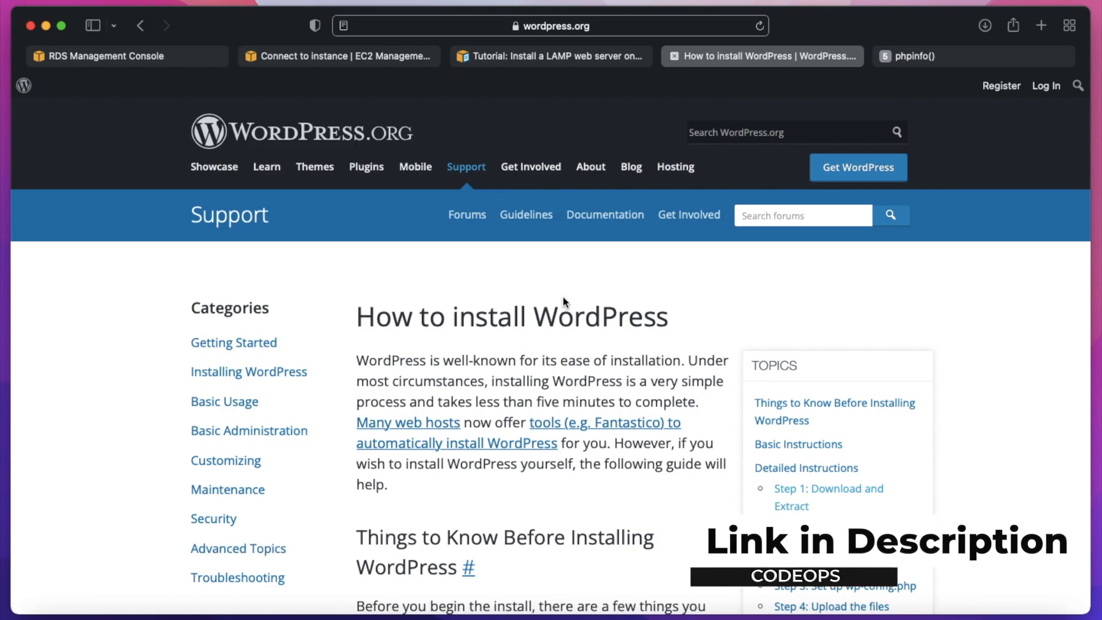
pyautogui.scroll(-10, 535, 451)
pyautogui.scroll(-20, 536, 457)
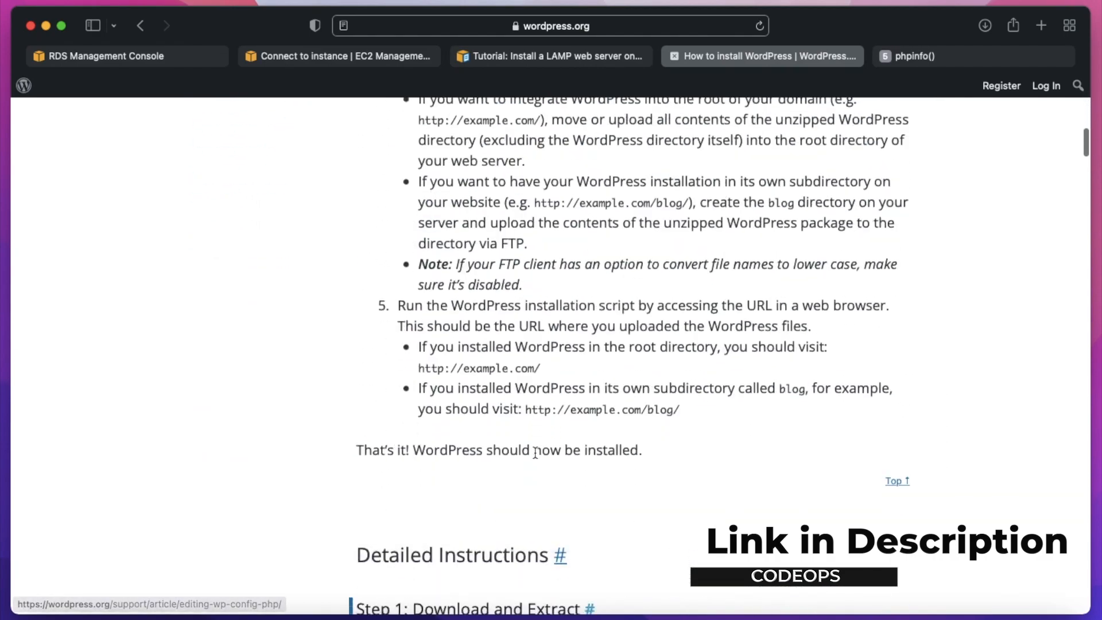
pyautogui.scroll(10, 491, 314)
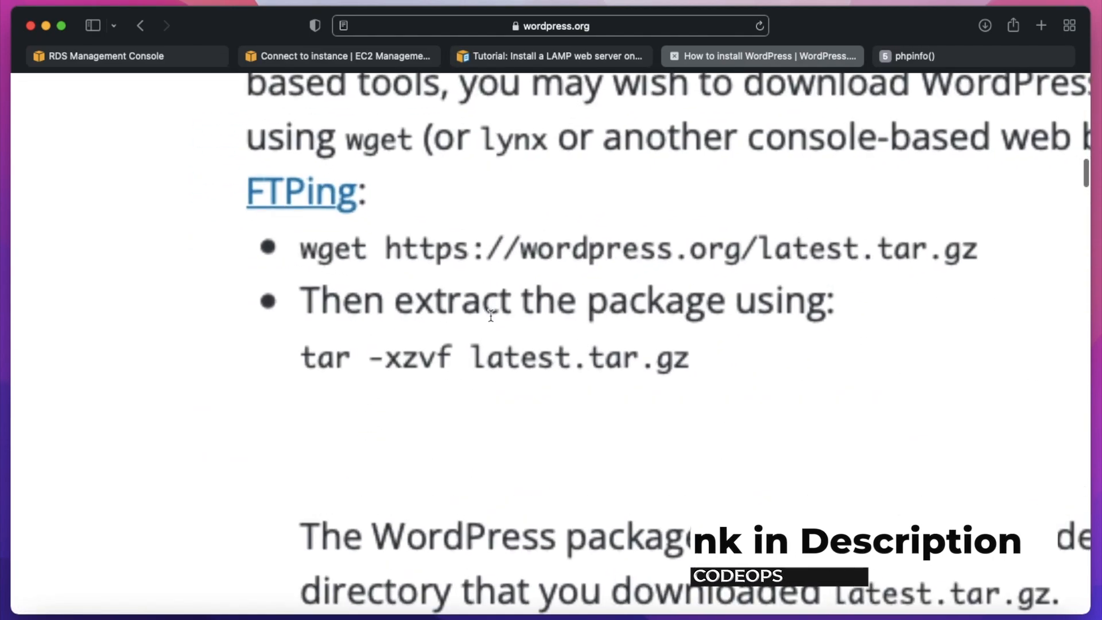
pyautogui.hscroll(2, 295, 268)
pyautogui.scroll(-5, 294, 267)
pyautogui.moveTo(210, 253); pyautogui.dragTo(718, 258)
pyautogui.press('super+c')
# - Switch to the terminal, change into /var/www/html/ and list its contents
pyautogui.hotkey('ctrl', 'Right')
pyautogui.write('cd ')
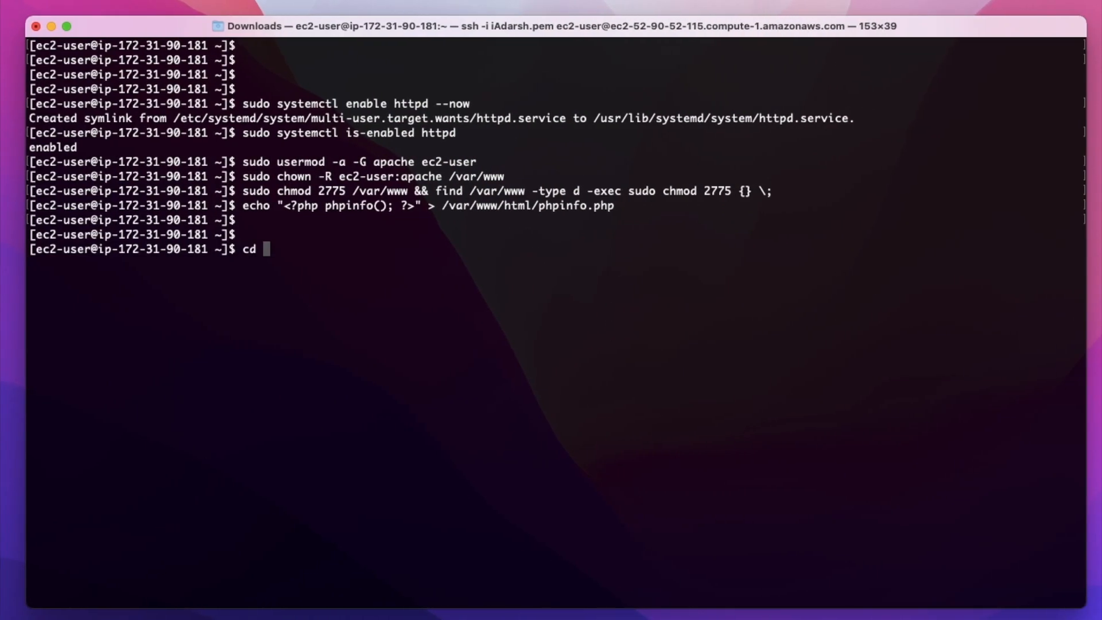
pyautogui.write('/var/w')
pyautogui.press('Tab')
pyautogui.write('html/')
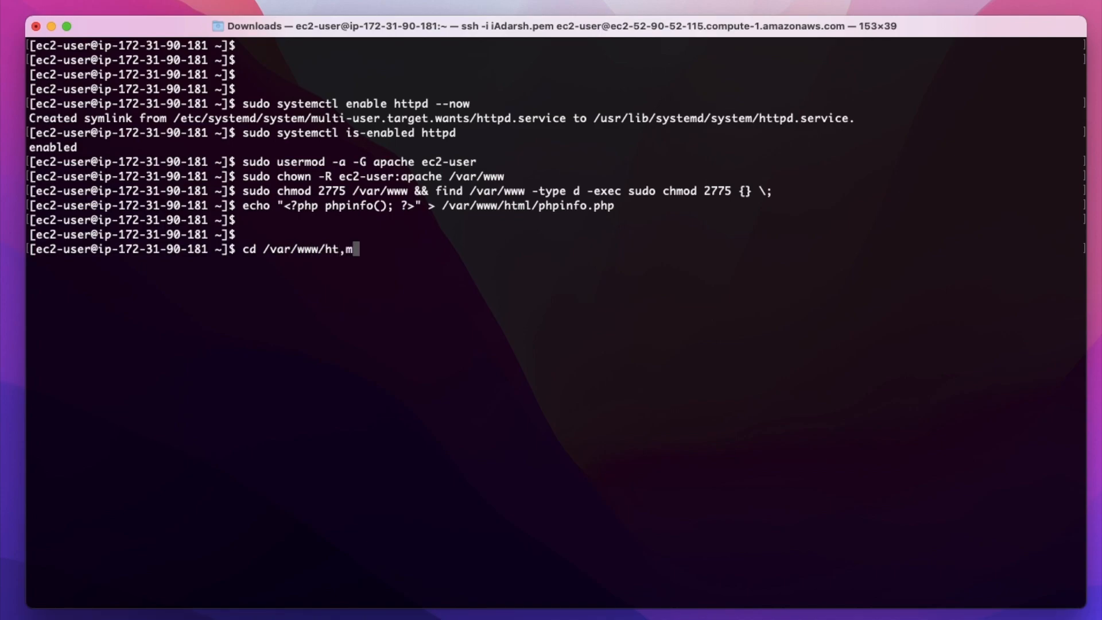
pyautogui.press('Return')
pyautogui.write('l')
pyautogui.press('Return')
pyautogui.write('ls')
# - Download the WordPress archive with the copied wget command and list the folder to check for latest.tar.gz
pyautogui.press('Return')
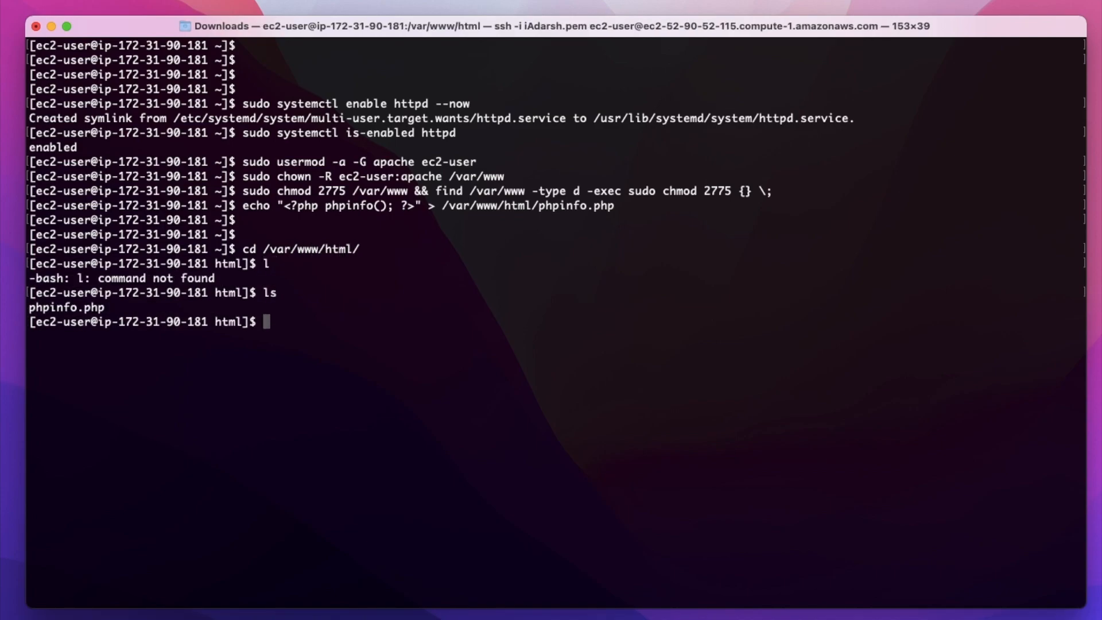
pyautogui.press('super+v')
pyautogui.press('Return')
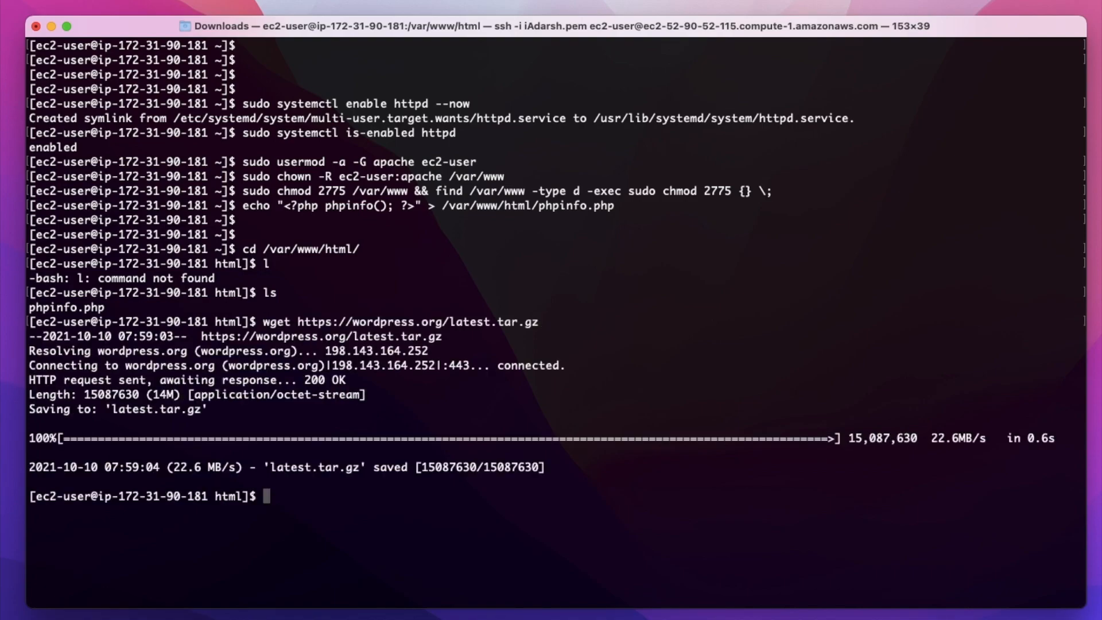
pyautogui.press('Return')
pyautogui.write('ls')
pyautogui.press('Return')
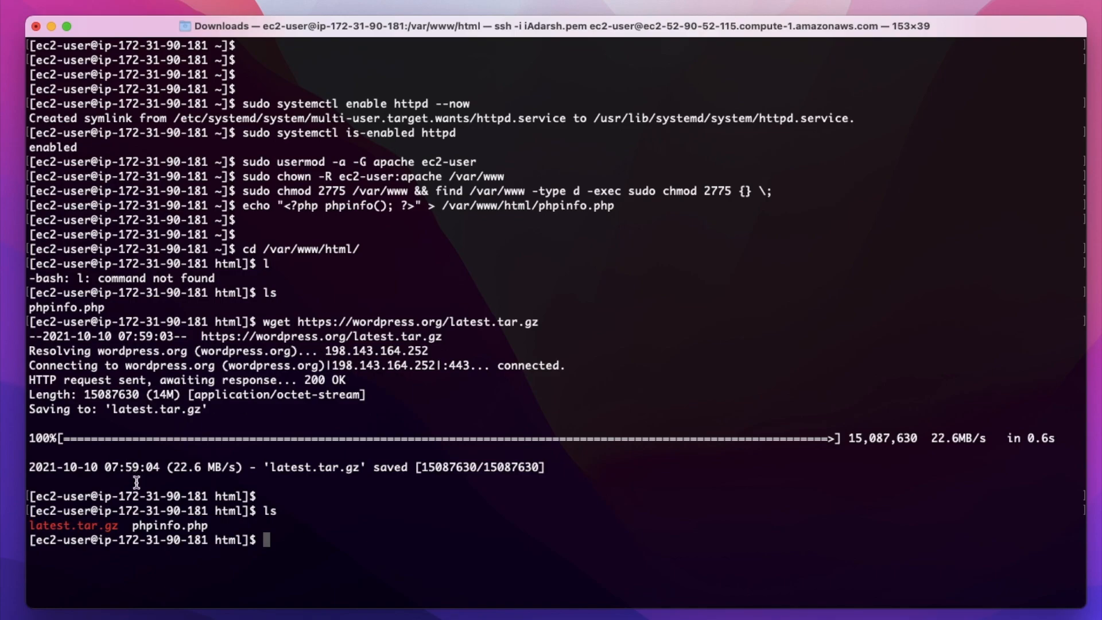
pyautogui.moveTo(126, 524); pyautogui.dragTo(19, 524)
pyautogui.click(361, 498)
# - Clear the terminal and extract the WordPress archive with tar -xvf latest.tar.gz
pyautogui.hotkey('ctrl', 'l')
pyautogui.press('Return')
pyautogui.press('Return')
pyautogui.press('Return')
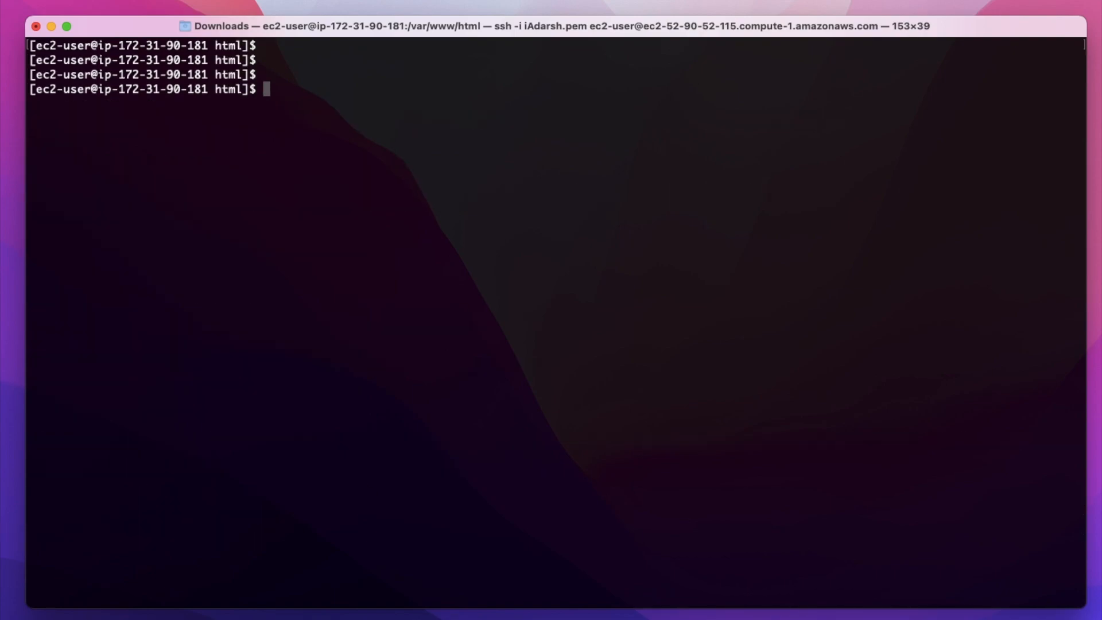
pyautogui.write('tar -xvf la')
pyautogui.press('Tab')
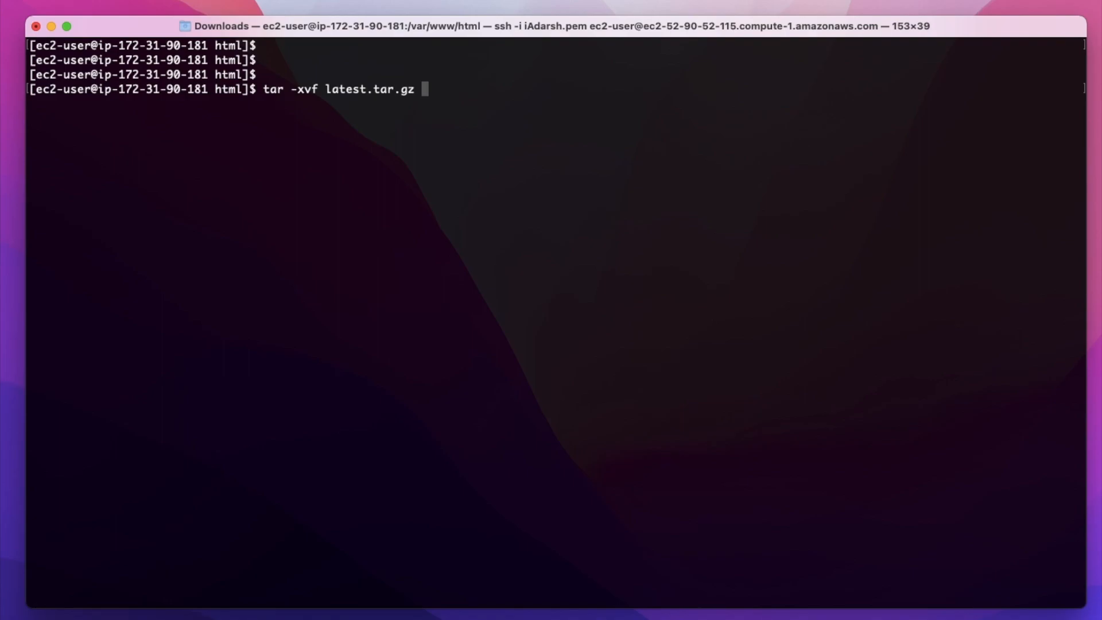
pyautogui.press('Return')
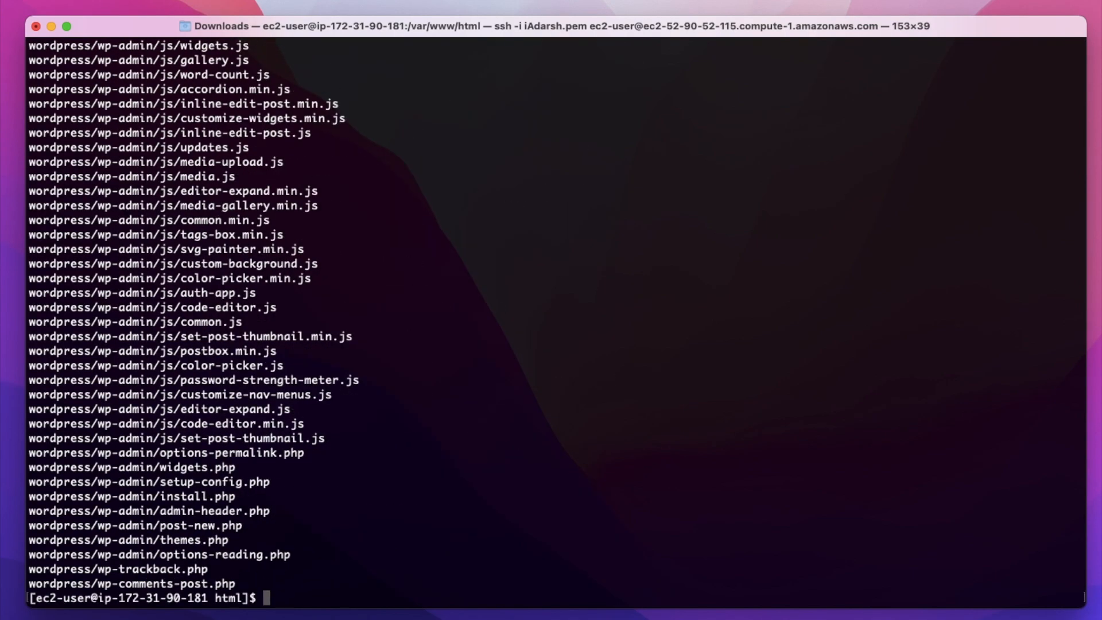
# - Clear the extraction output and list /var/www/html to check for the extracted wordpress folder
pyautogui.press('Return')
pyautogui.press('Return')
pyautogui.press('Return')
pyautogui.hotkey('ctrl', 'l')
pyautogui.press('Return')
pyautogui.press('Return')
pyautogui.press('Return')
pyautogui.press('Return')
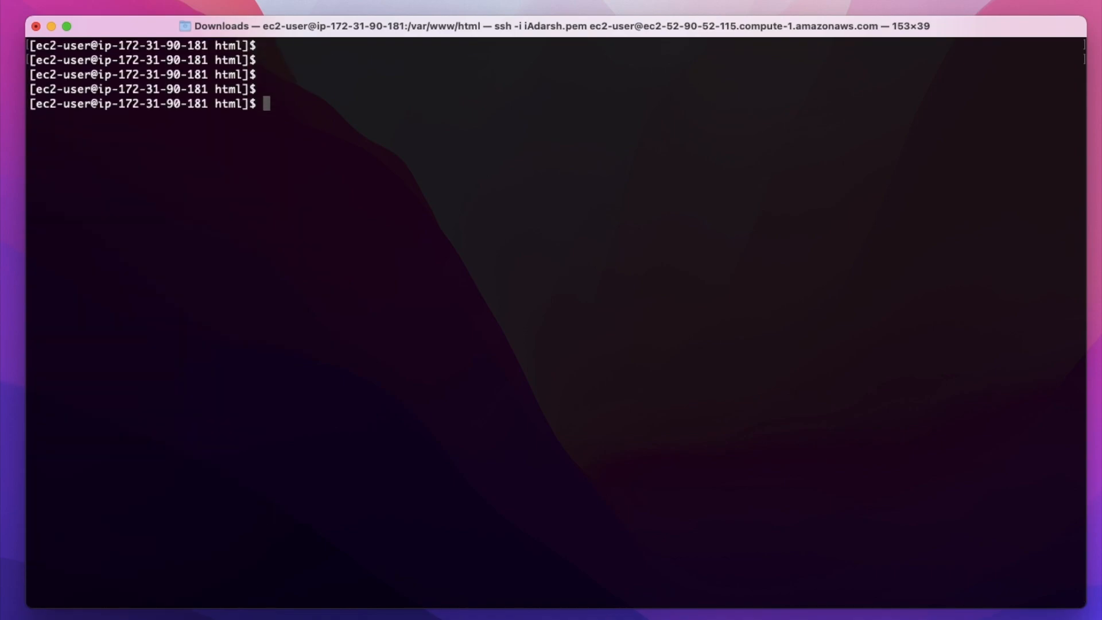
pyautogui.write('ls')
pyautogui.press('Return')
pyautogui.moveTo(216, 118); pyautogui.dragTo(291, 119)
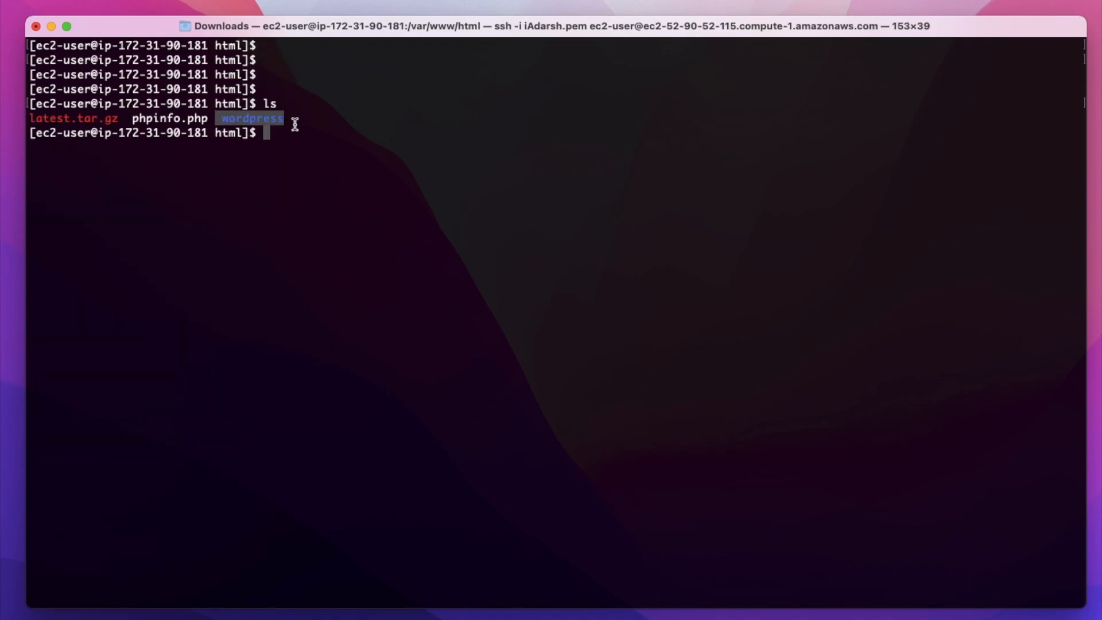
pyautogui.click(295, 124)
pyautogui.moveTo(216, 120); pyautogui.dragTo(285, 119)
# - Change into the wordpress folder and list its files
pyautogui.write('cd wordpress/')
pyautogui.press('Return')
pyautogui.write('ls')
pyautogui.press('Return')
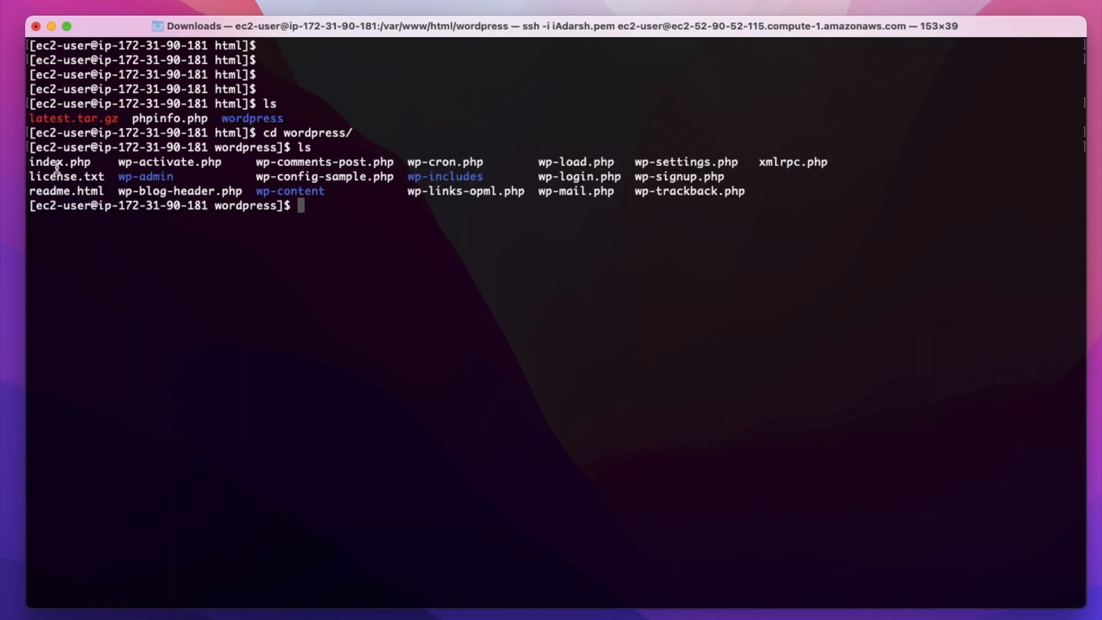
pyautogui.moveTo(91, 162); pyautogui.dragTo(29, 162)
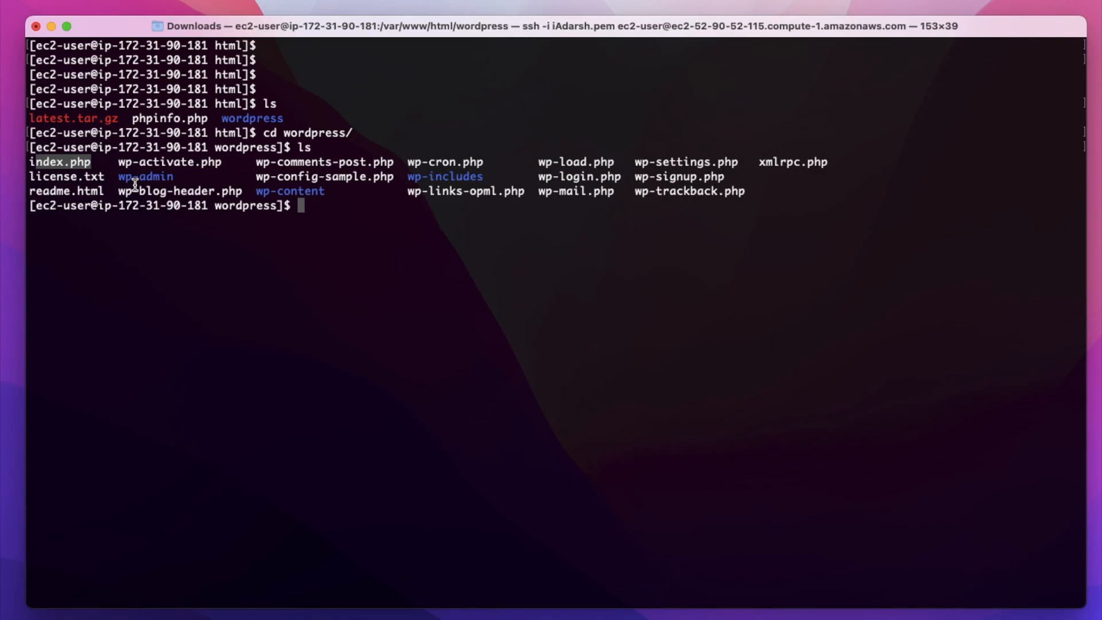
# - Open the details of database-1 in the RDS console and copy its endpoint from the connectivity information
pyautogui.hotkey('ctrl', 'Left')
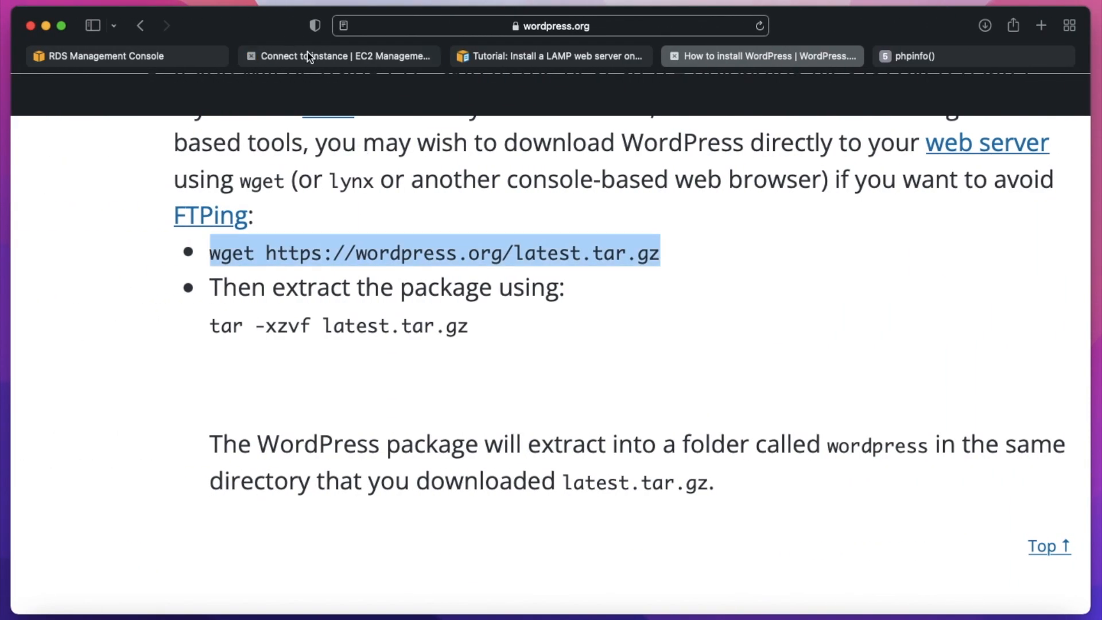
pyautogui.click(144, 57)
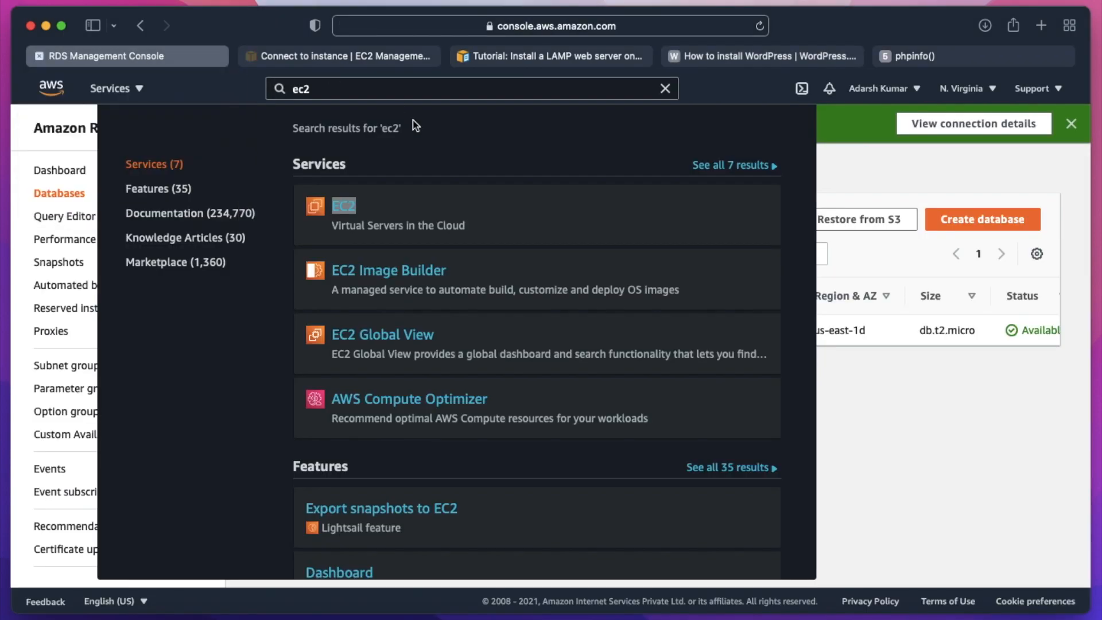
pyautogui.click(883, 176)
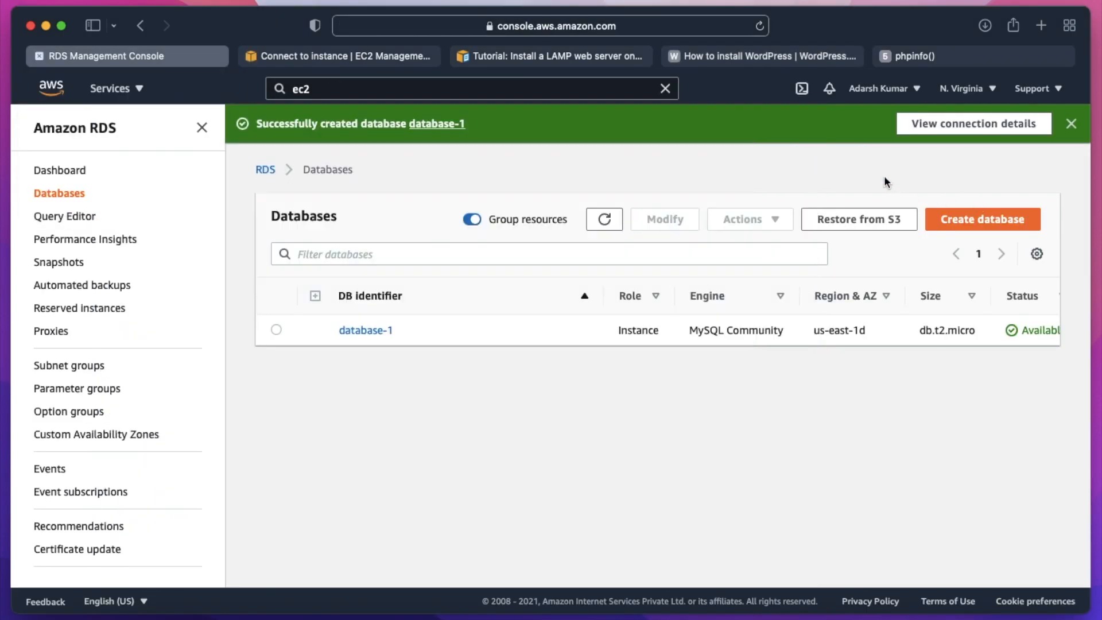
pyautogui.click(377, 331)
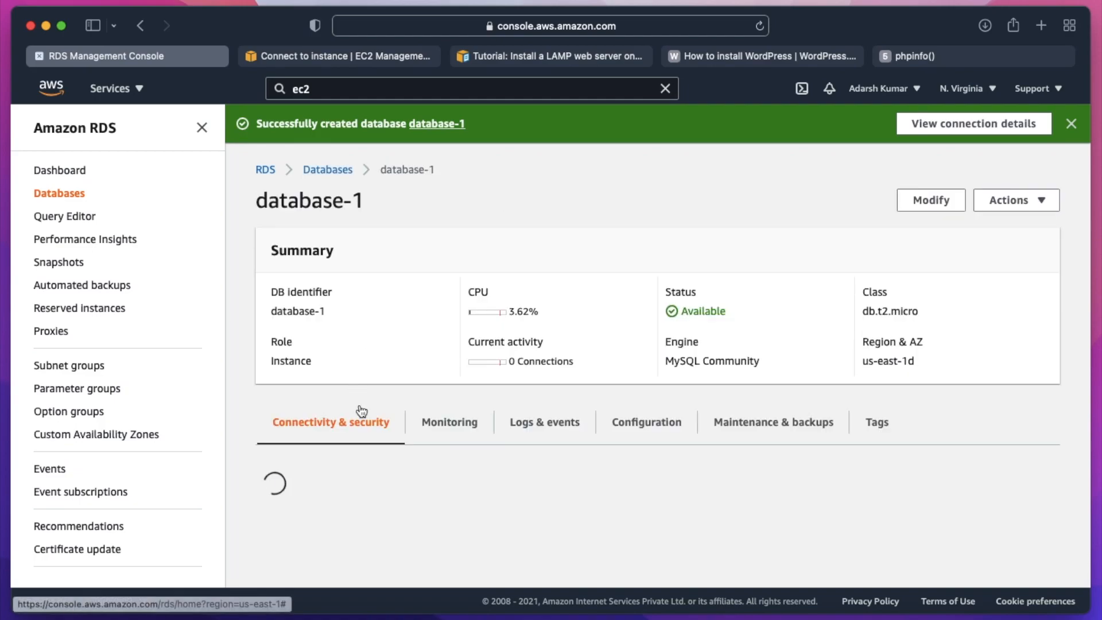
pyautogui.scroll(-5, 461, 376)
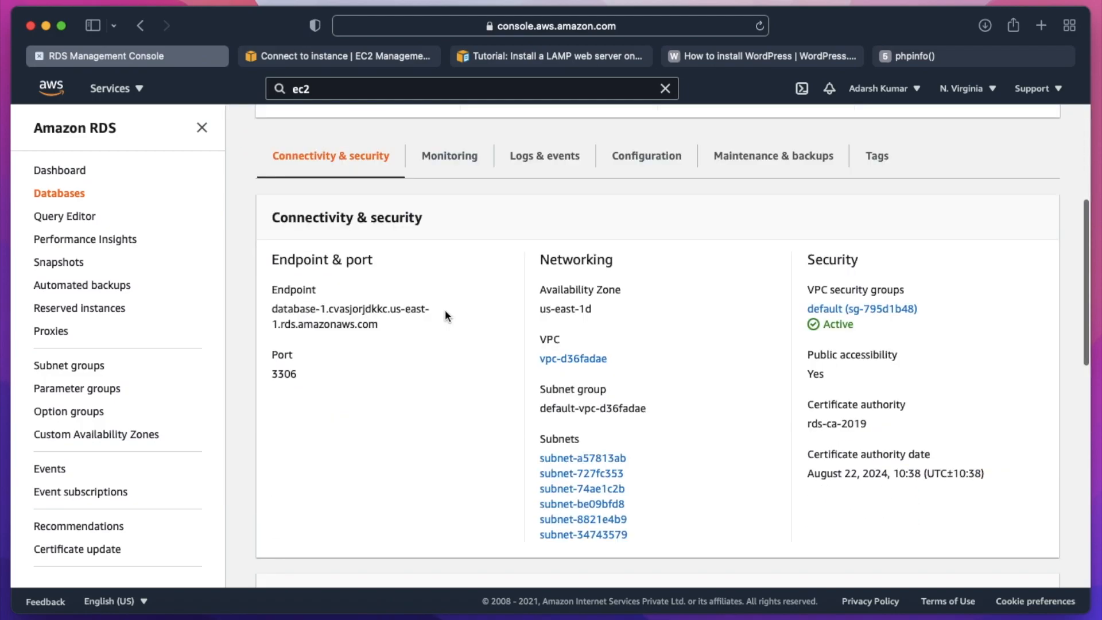
pyautogui.moveTo(272, 308); pyautogui.dragTo(391, 315)
pyautogui.press('super+c')
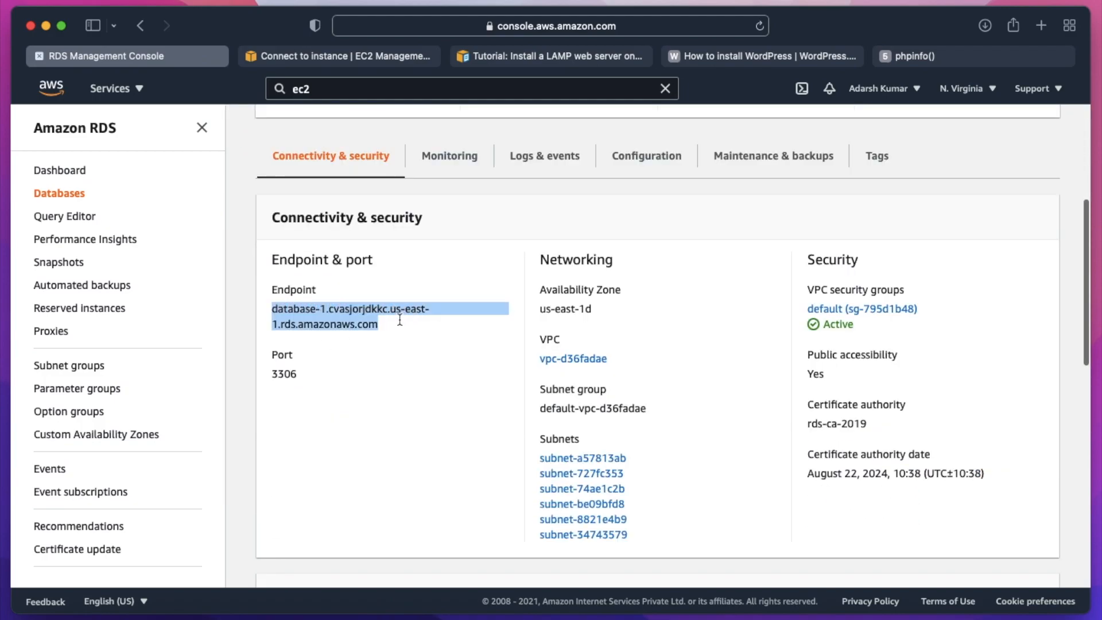
# - In the terminal, connect to the database-1 endpoint with the mysql client as user admin, entering the database password when prompted
pyautogui.hotkey('ctrl', 'Right')
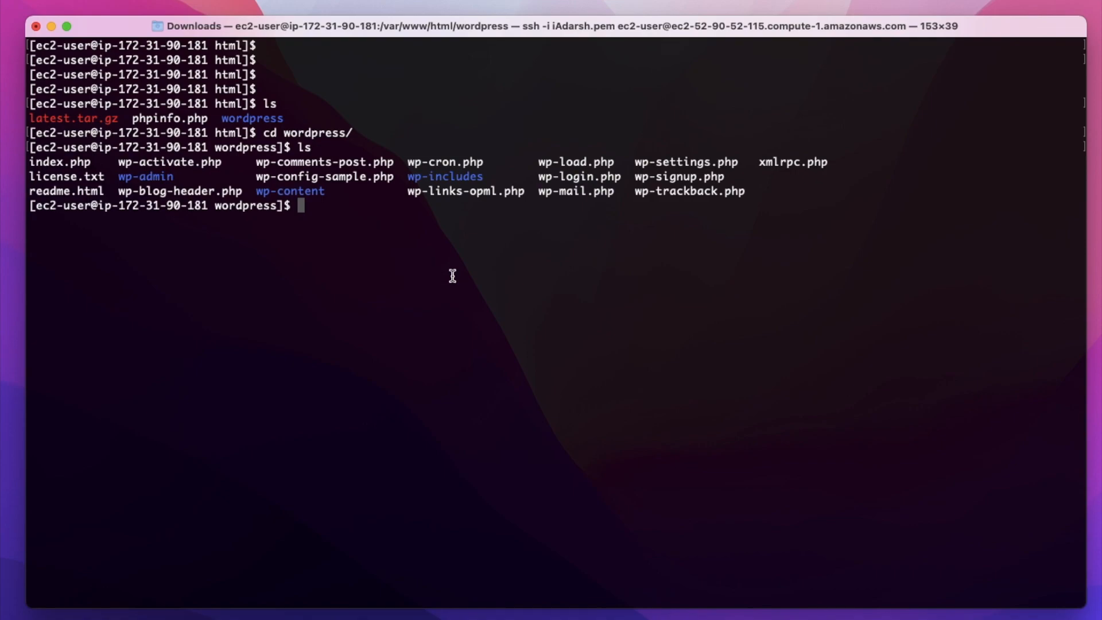
pyautogui.write('mysql -h')
pyautogui.press('super+v')
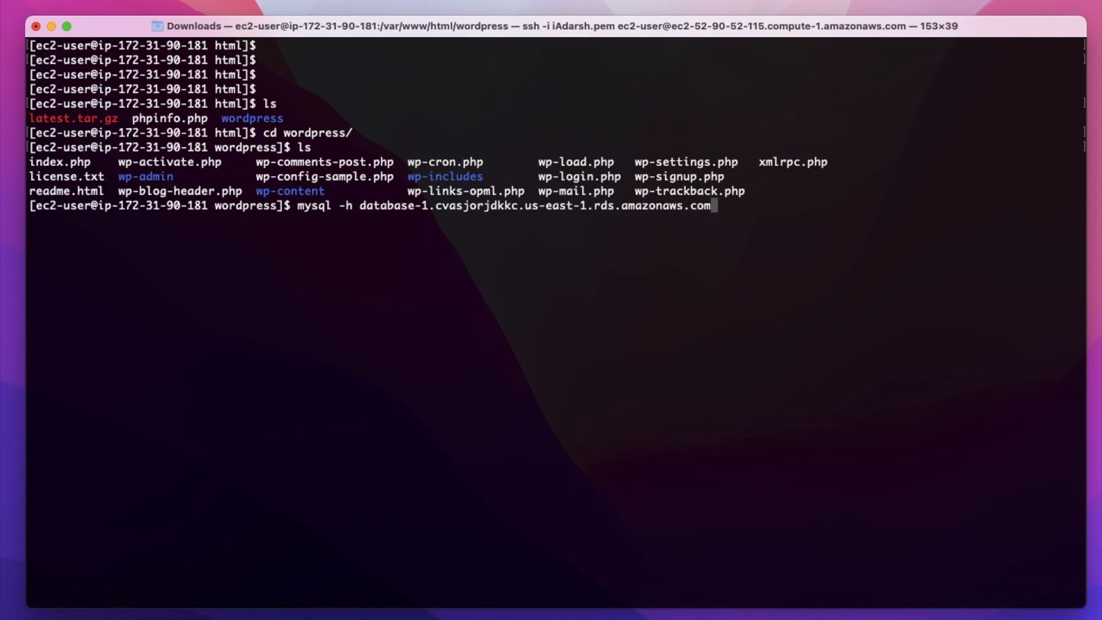
pyautogui.write('-')
pyautogui.write('u ')
pyautogui.write('us')
pyautogui.press('BackSpace')
pyautogui.press('BackSpace')
pyautogui.write('admin ')
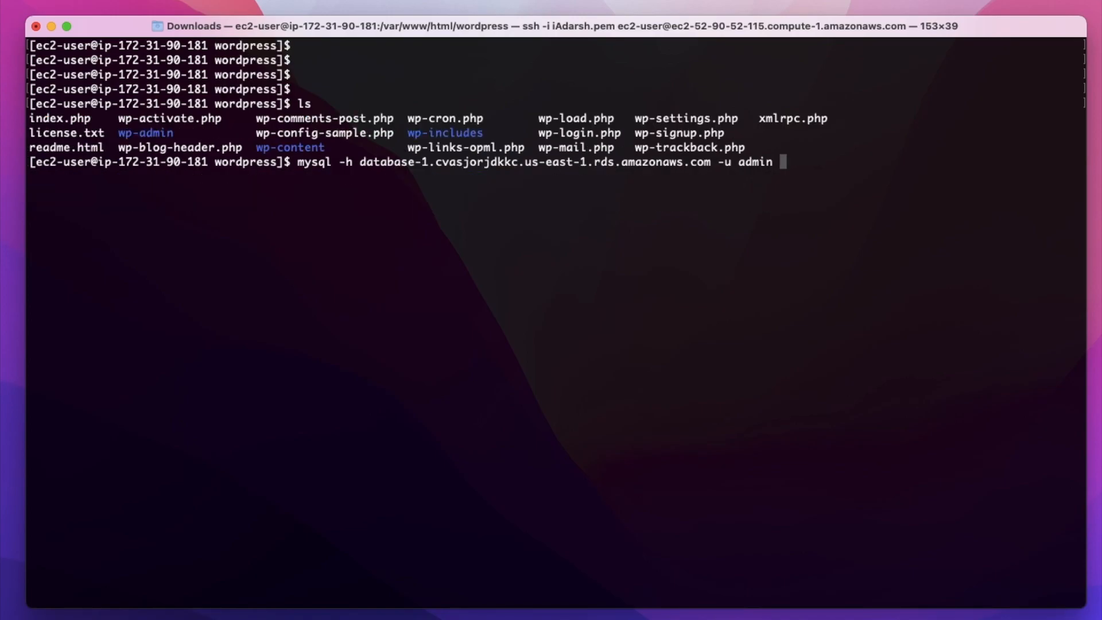
pyautogui.write('-p')
pyautogui.press('Return')
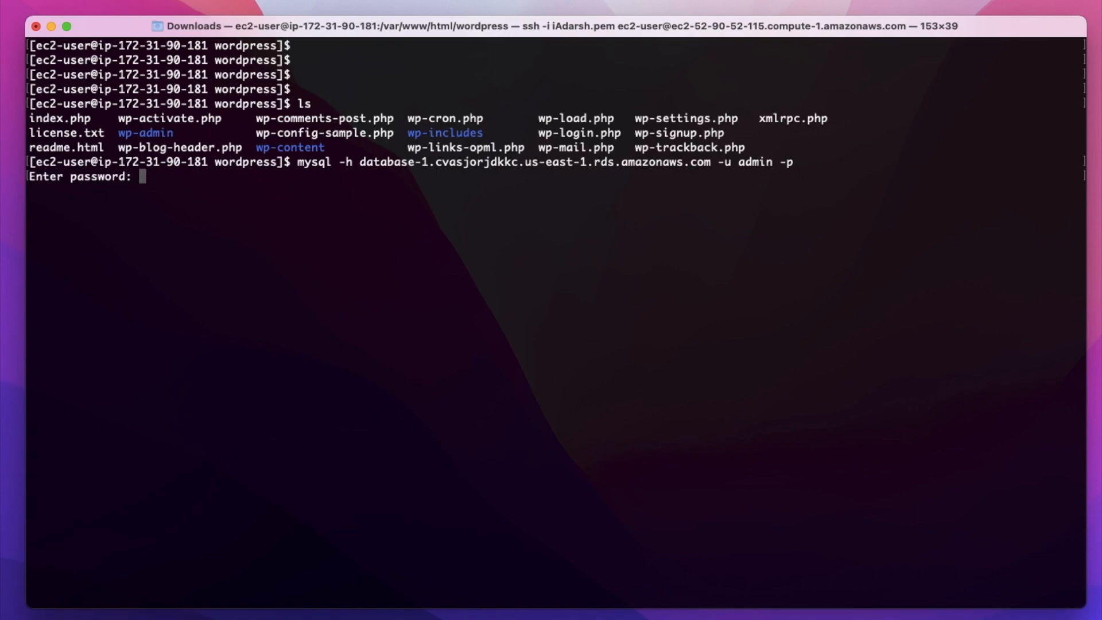
pyautogui.press('Return')
pyautogui.press('Return')
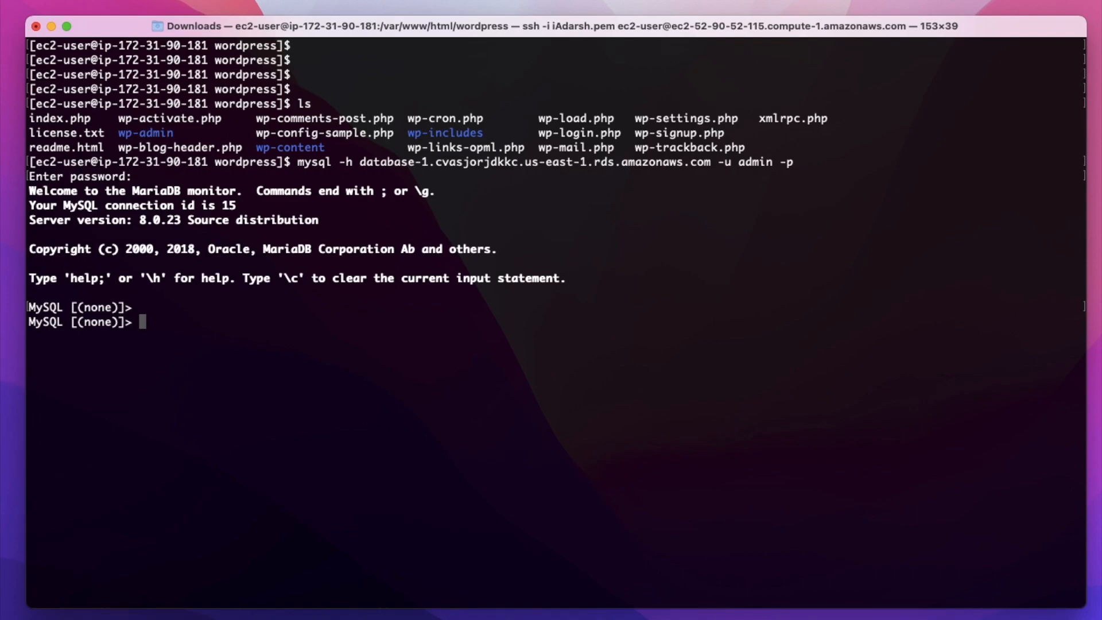
# - Create a database named wordpress on the RDS server from the MySQL prompt
pyautogui.write('create database wordpress')
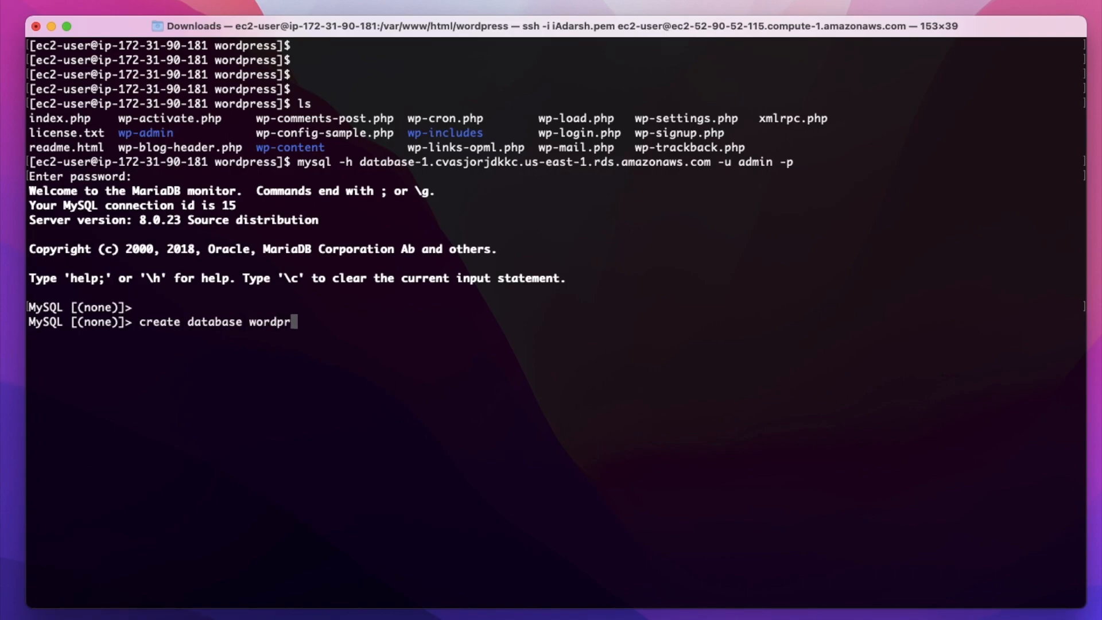
pyautogui.write(';')
pyautogui.press('Return')
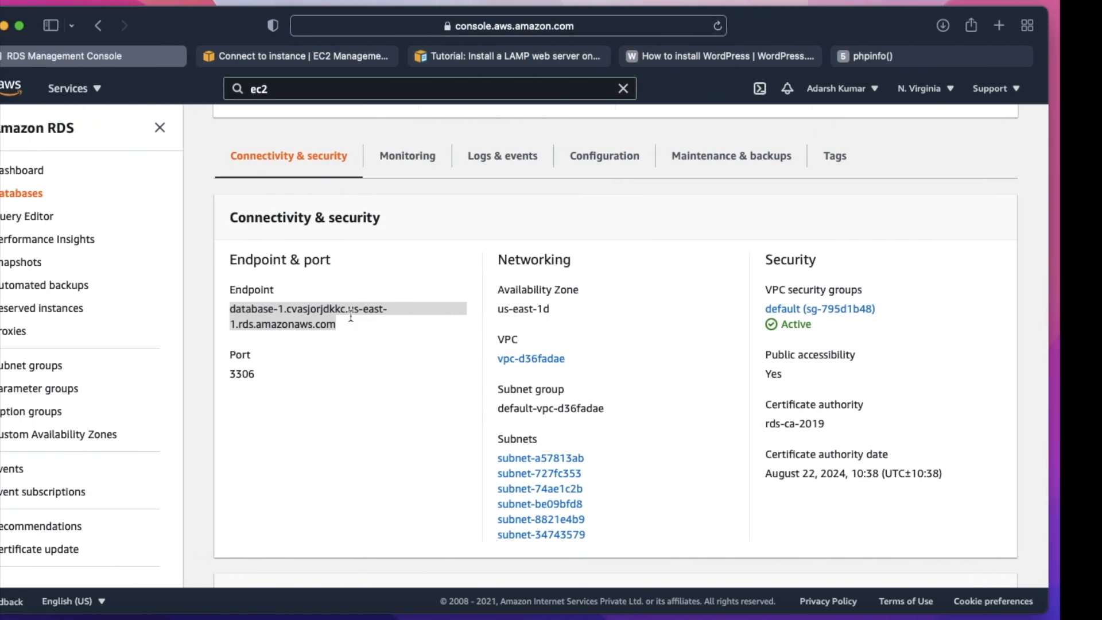
pyautogui.scroll(6, 448, 231)
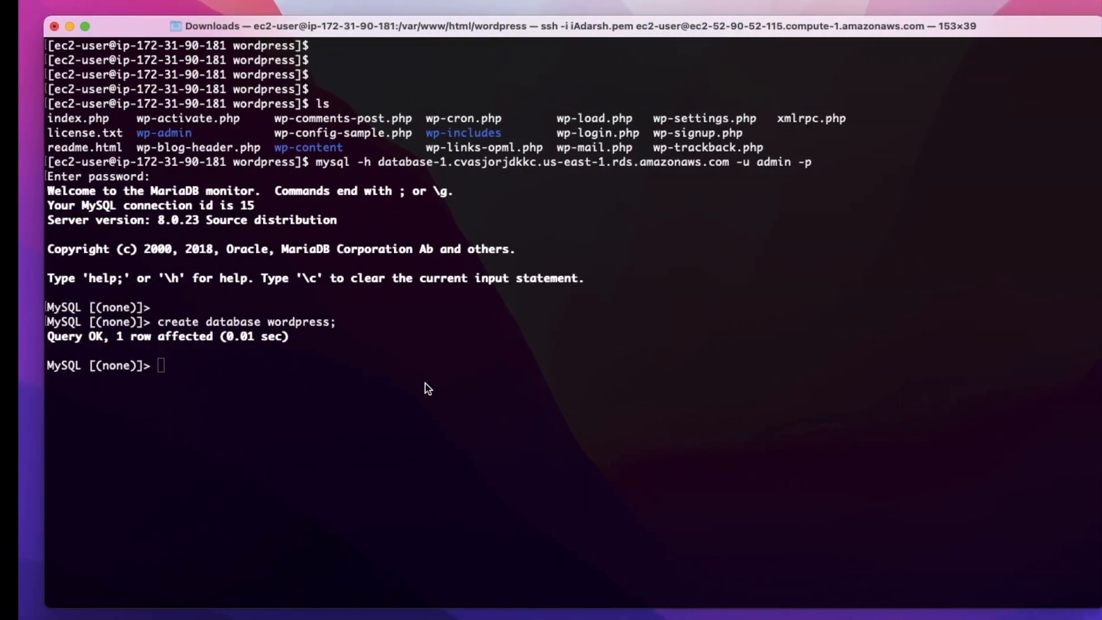
pyautogui.moveTo(97, 122); pyautogui.dragTo(22, 124)
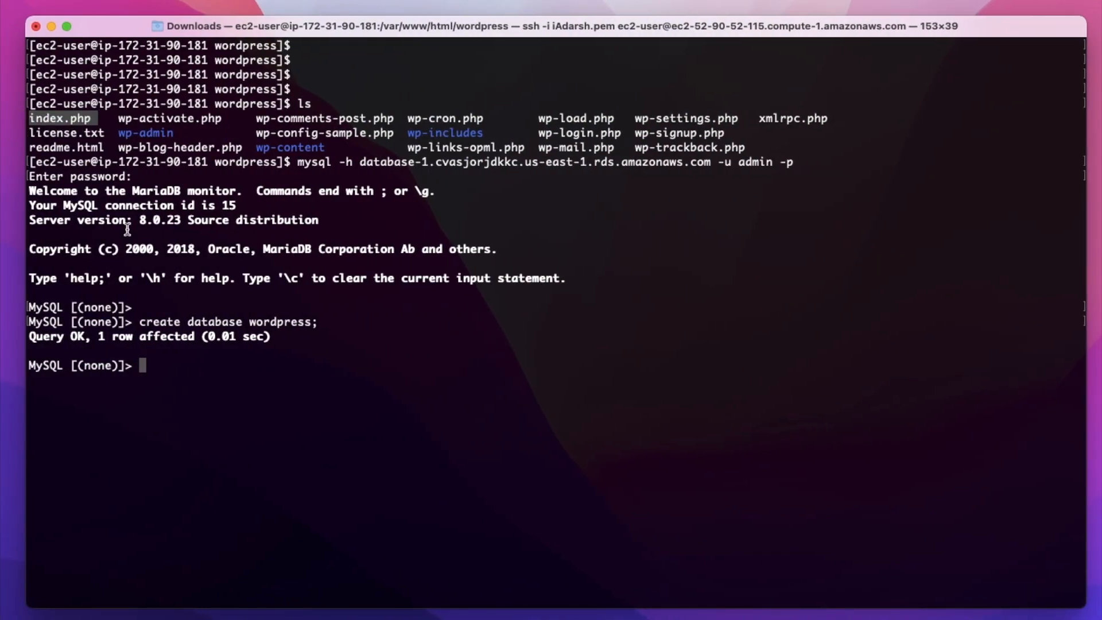
pyautogui.click(706, 342)
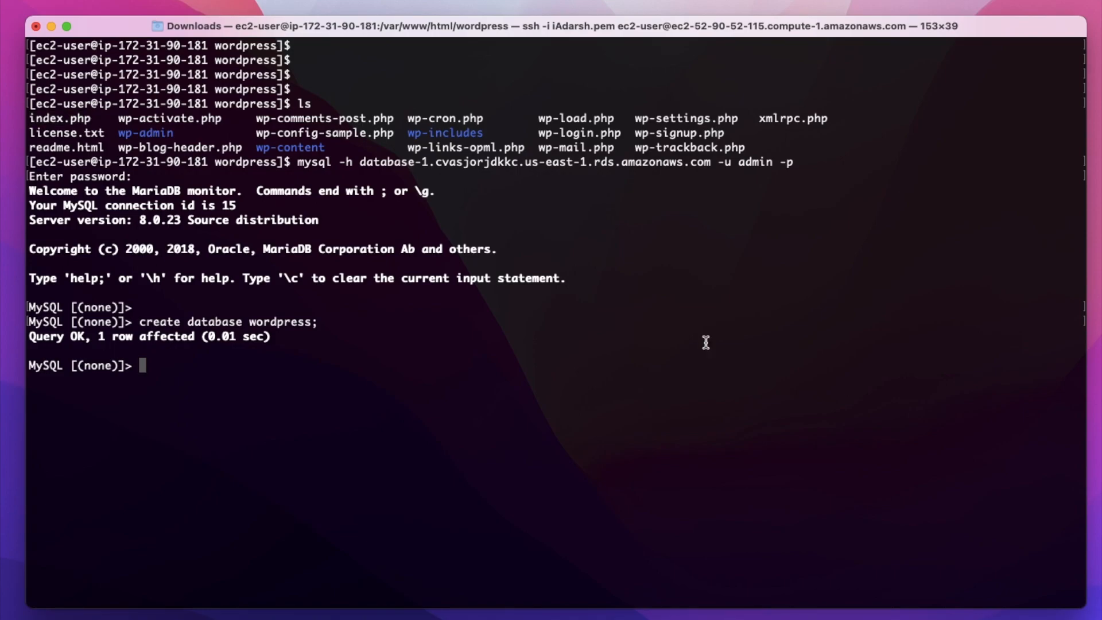
# - Switch to the browser's phpinfo() page and shorten its address to 52.90.52.115/
pyautogui.hotkey('ctrl', 'Left')
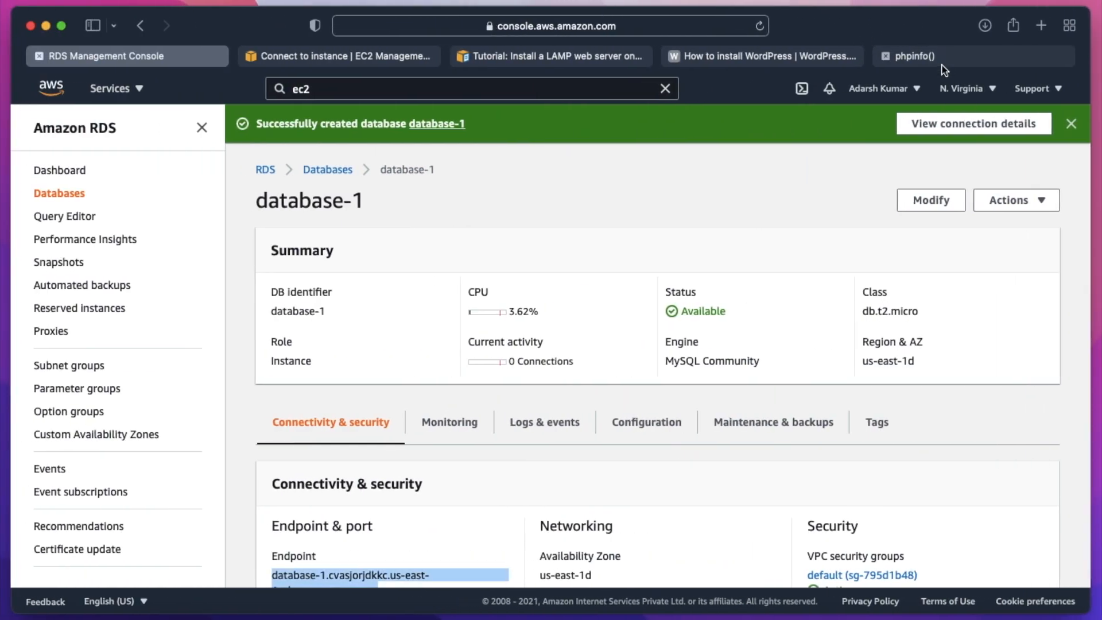
pyautogui.click(941, 61)
pyautogui.click(506, 24)
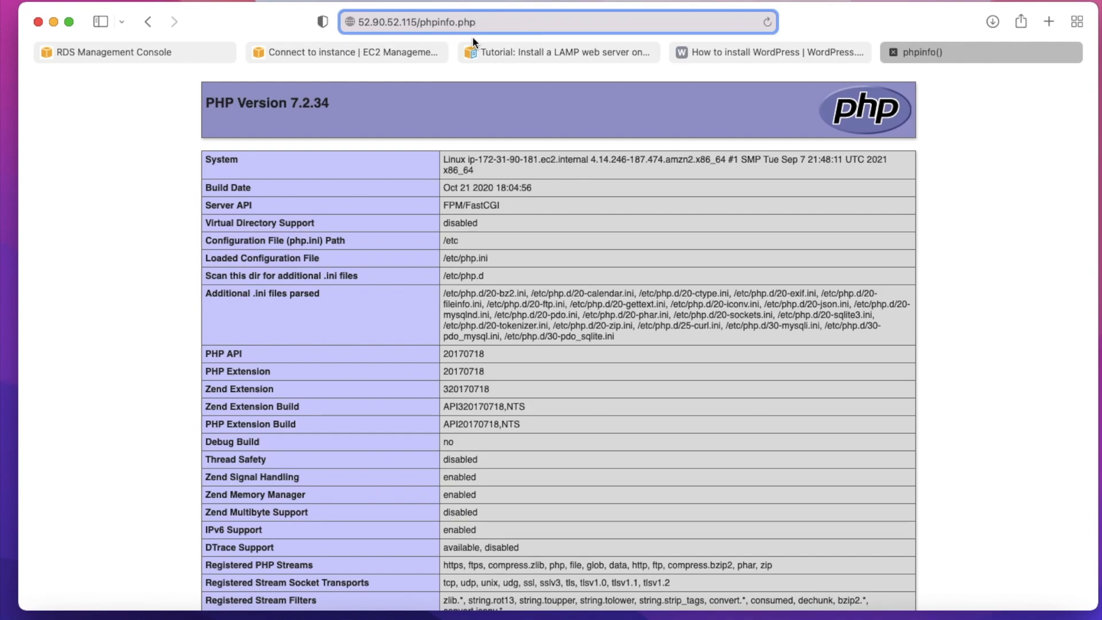
pyautogui.press('BackSpace')
pyautogui.press('BackSpace')
pyautogui.press('BackSpace')
pyautogui.press('BackSpace')
pyautogui.press('BackSpace')
pyautogui.press('BackSpace')
pyautogui.press('BackSpace')
pyautogui.press('BackSpace')
pyautogui.press('BackSpace')
pyautogui.press('BackSpace')
pyautogui.press('BackSpace')
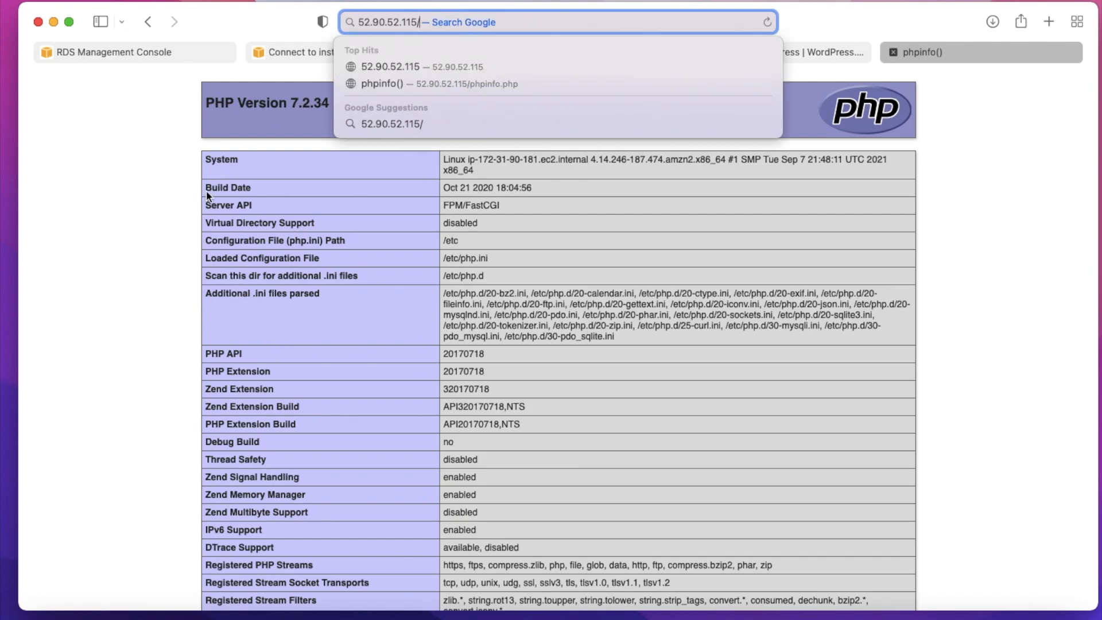
# - Return to the terminal, exit the MySQL client and print the current working directory
pyautogui.hotkey('ctrl', 'Right')
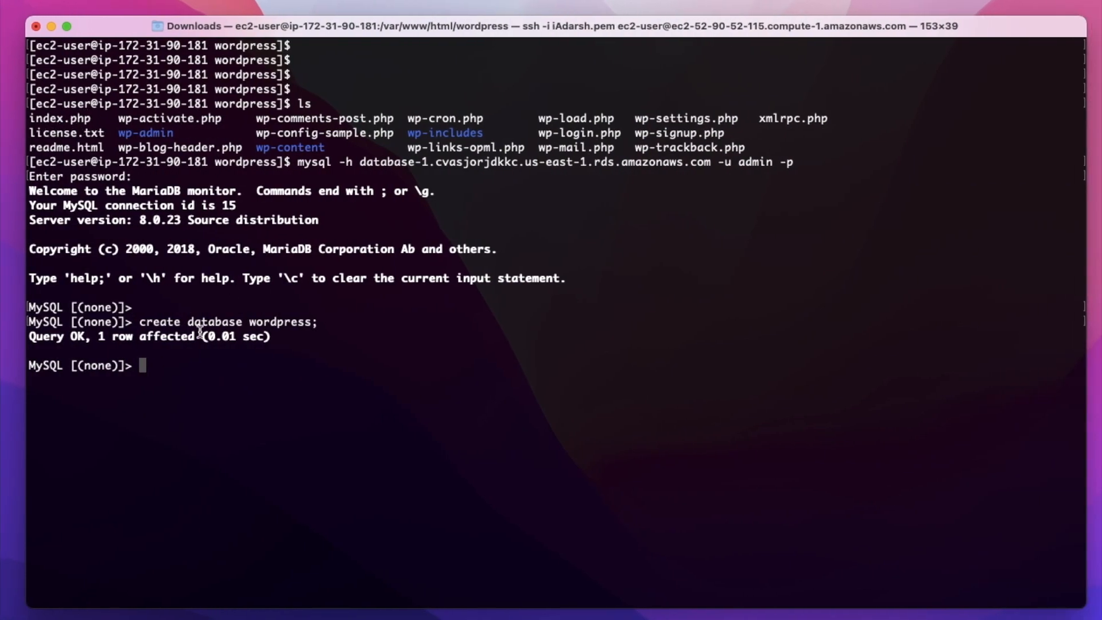
pyautogui.write('exit')
pyautogui.press('Return')
pyautogui.write('pwd')
pyautogui.press('Return')
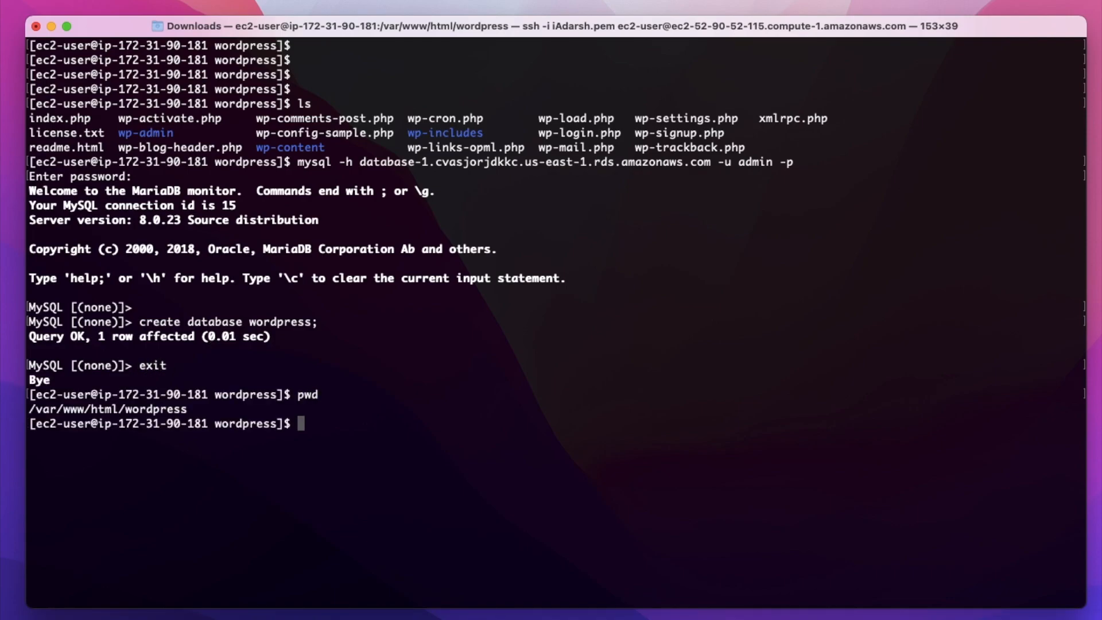
# - Copy the wordpress folder name from the terminal path and load 52.90.52.115/wordpress/index.php in the browser
pyautogui.moveTo(124, 408); pyautogui.dragTo(187, 408)
pyautogui.press('super+c')
pyautogui.hotkey('ctrl', 'Left')
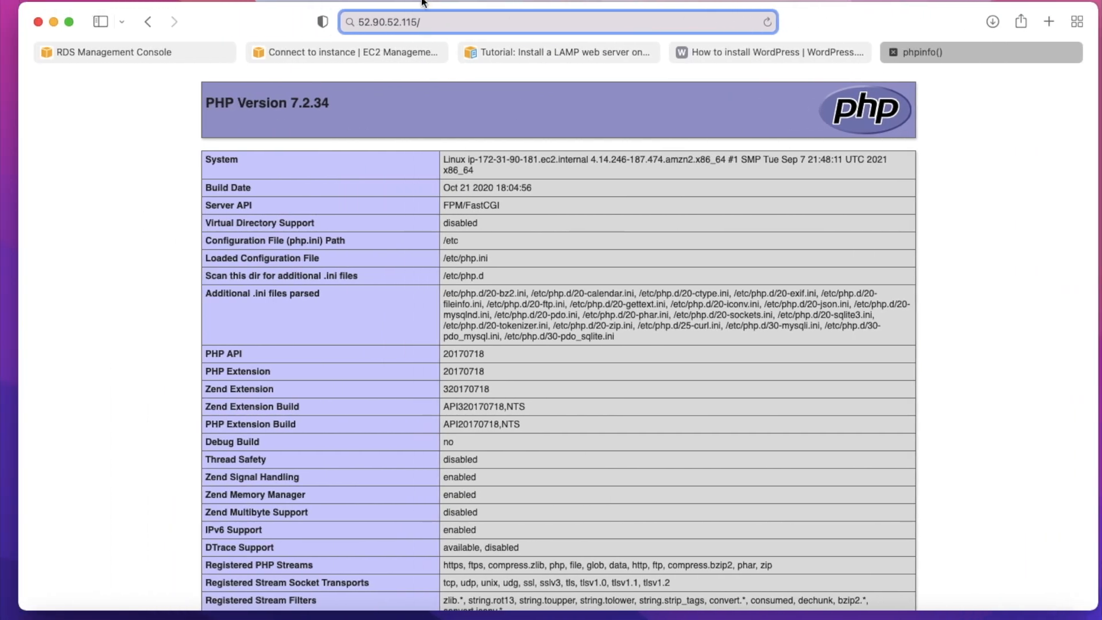
pyautogui.press('super+v')
pyautogui.write('/')
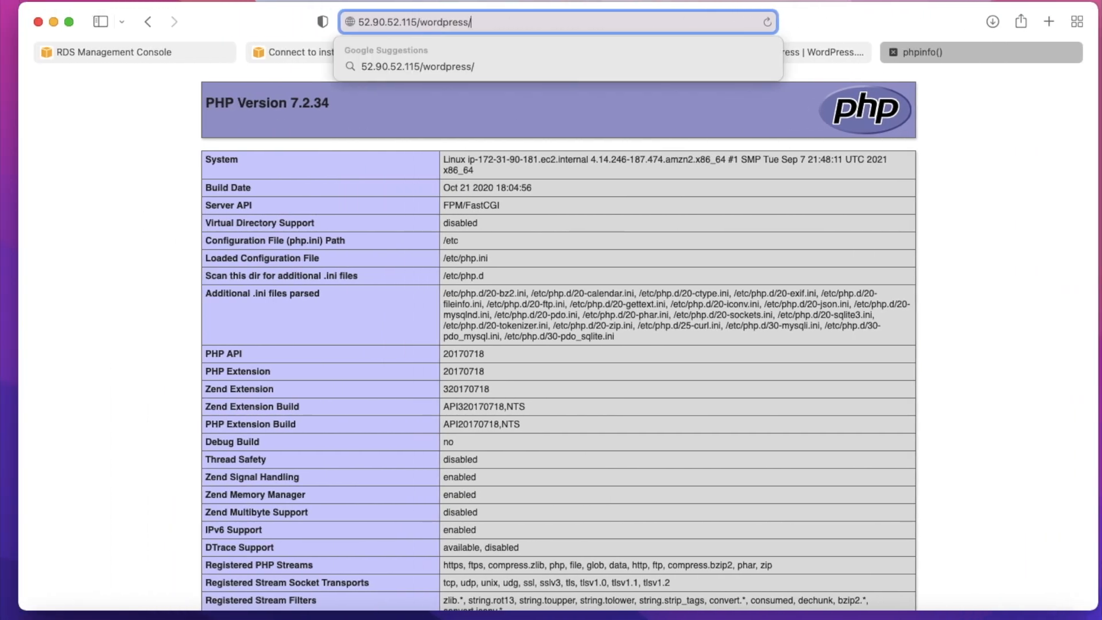
pyautogui.hotkey('ctrl', 'Right')
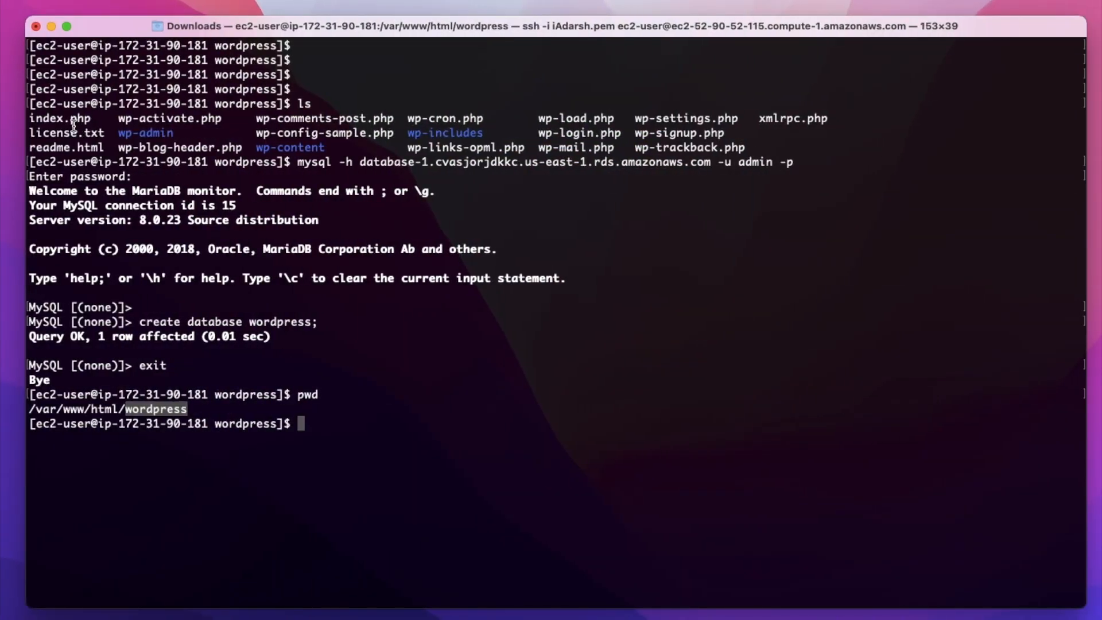
pyautogui.hotkey('ctrl', 'Left')
pyautogui.write('index.p')
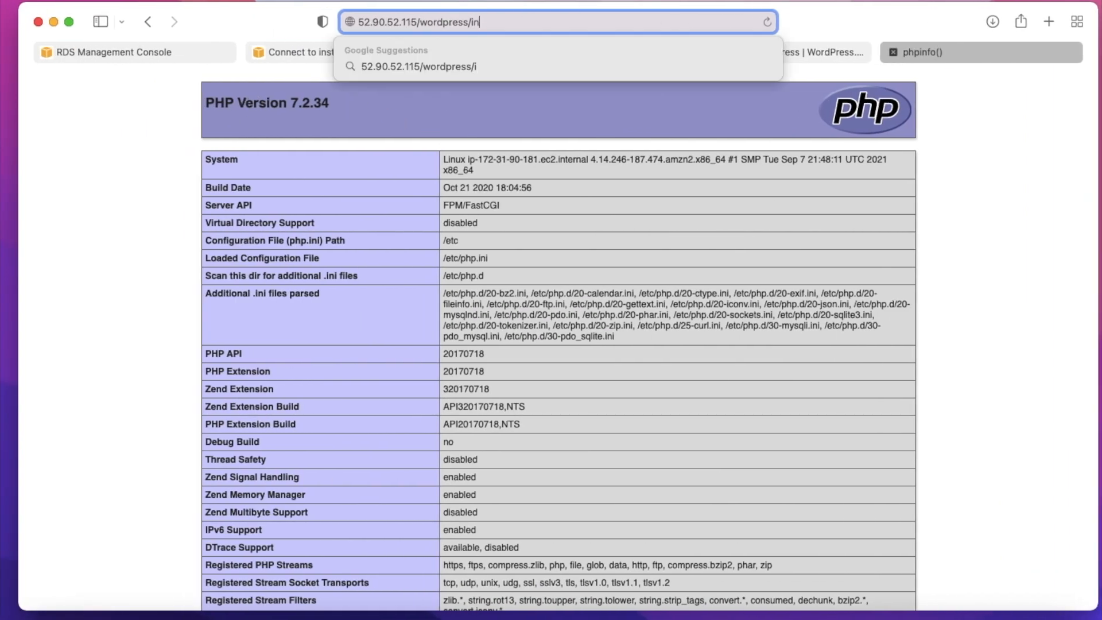
pyautogui.write('hp')
pyautogui.press('Return')
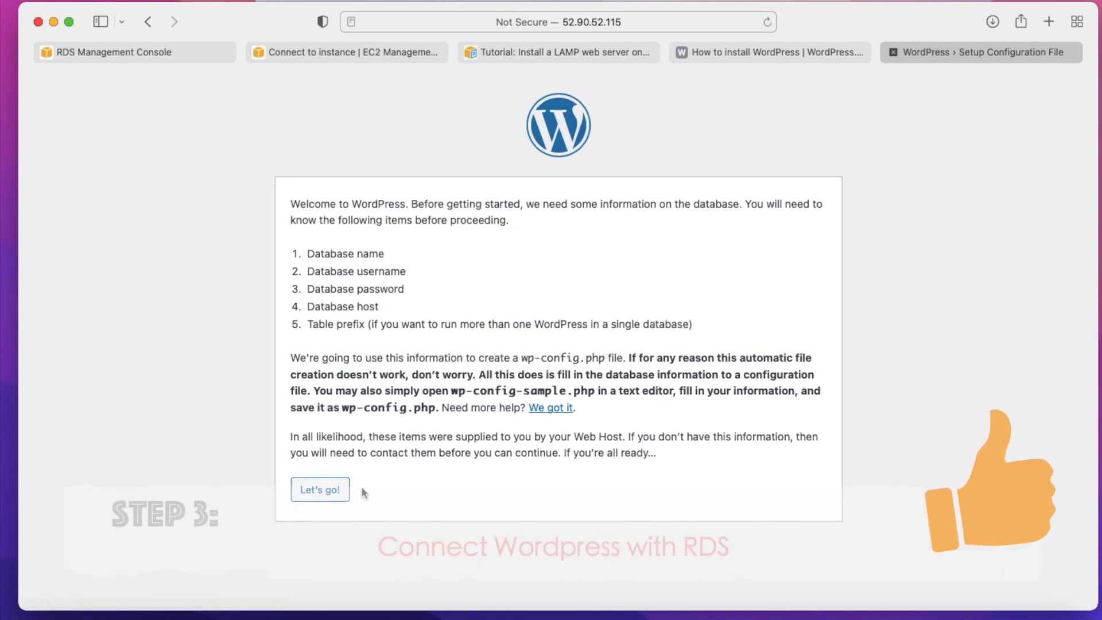
# - Start the WordPress database setup and enter admin as the username and the database password for the wordpress database
pyautogui.click(320, 497)
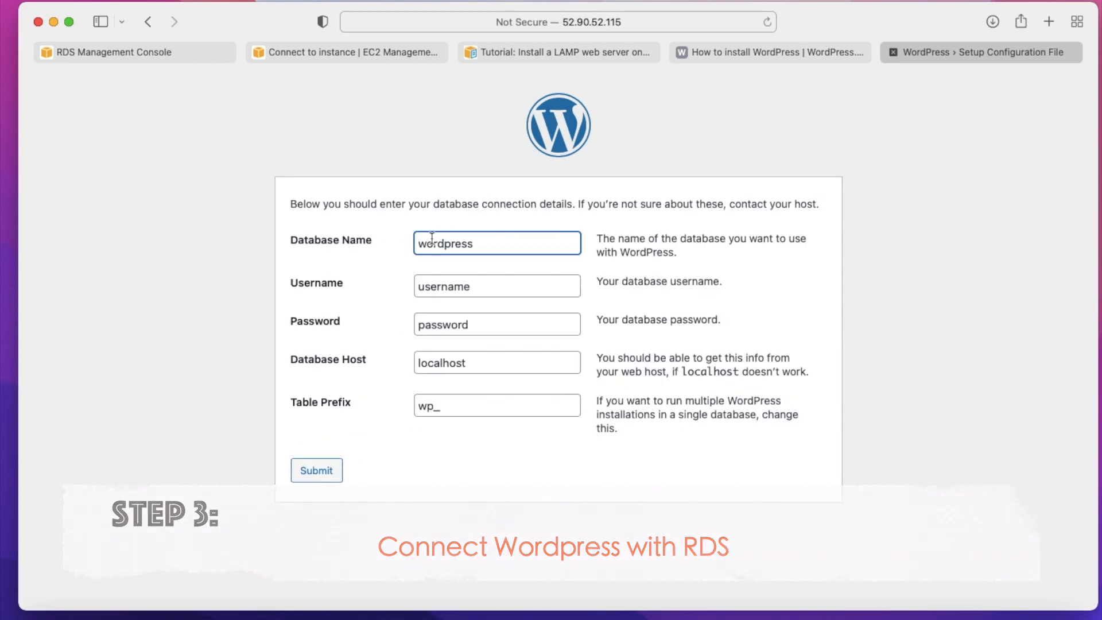
pyautogui.doubleClick(476, 247)
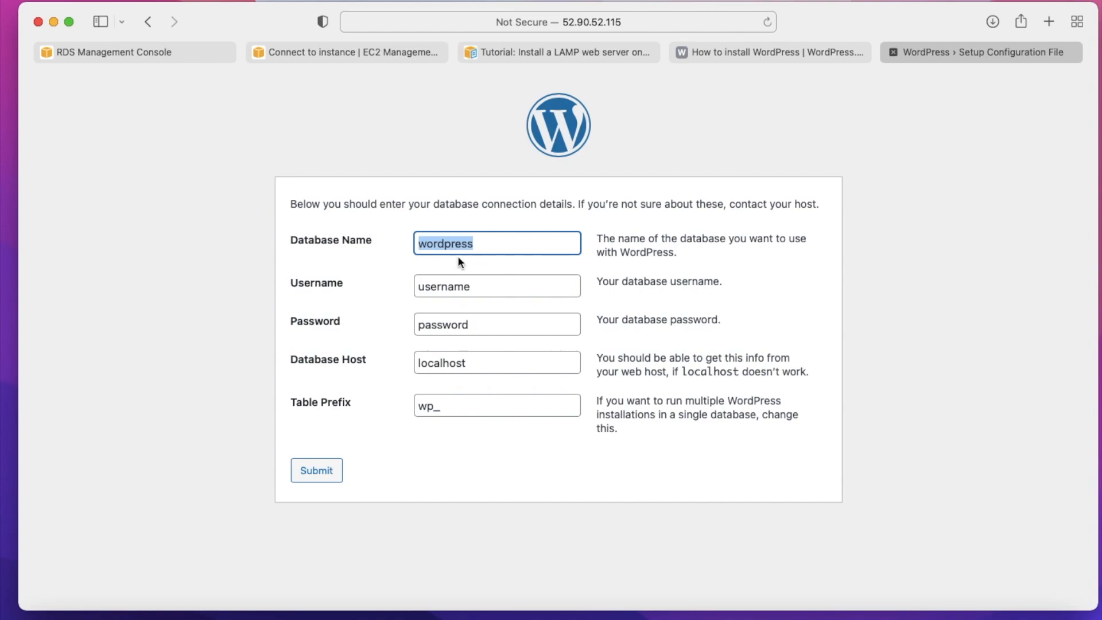
pyautogui.click(454, 288)
pyautogui.doubleClick(454, 289)
pyautogui.press('Tab')
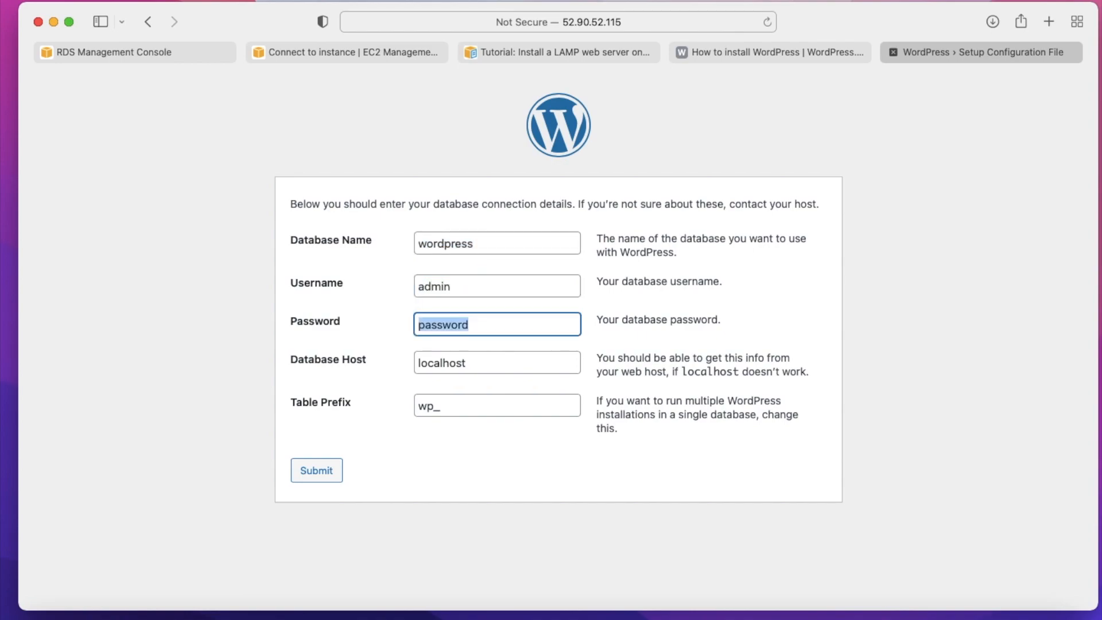
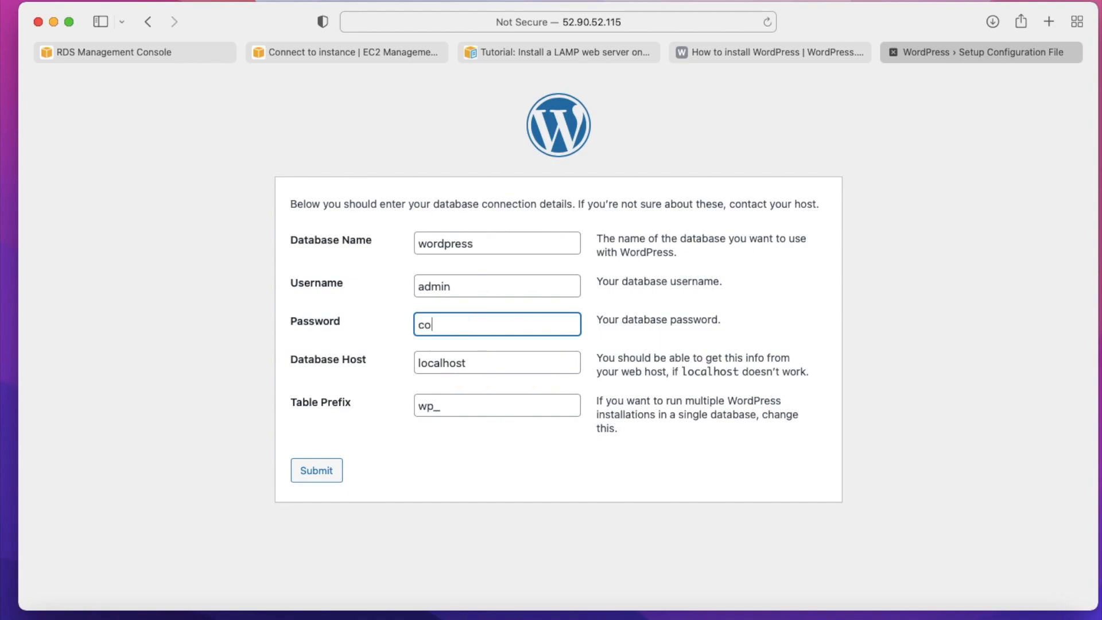
# - Replace the database host with the database-1 endpoint from the RDS console and submit the connection details
pyautogui.click(475, 366)
pyautogui.doubleClick(474, 365)
pyautogui.press('BackSpace')
pyautogui.click(156, 53)
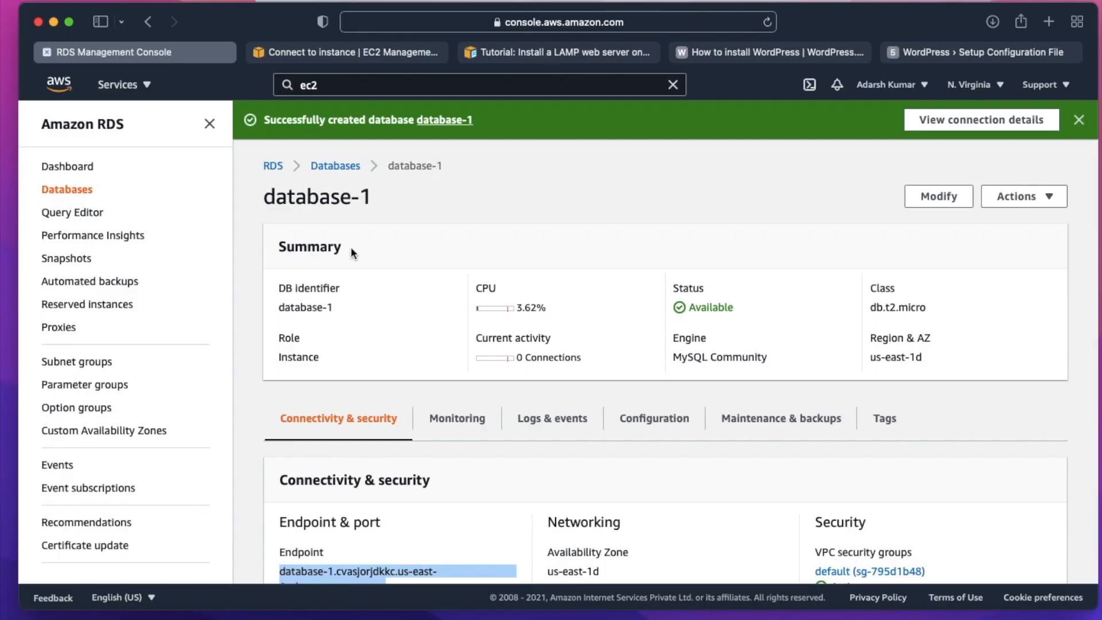
pyautogui.scroll(-5, 351, 408)
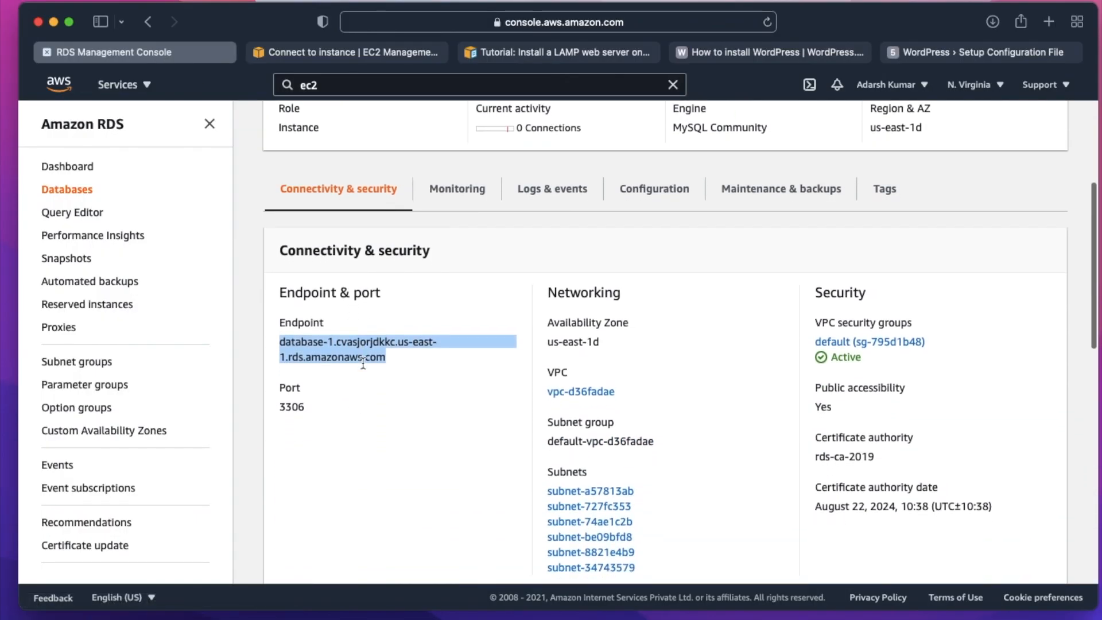
pyautogui.click(953, 52)
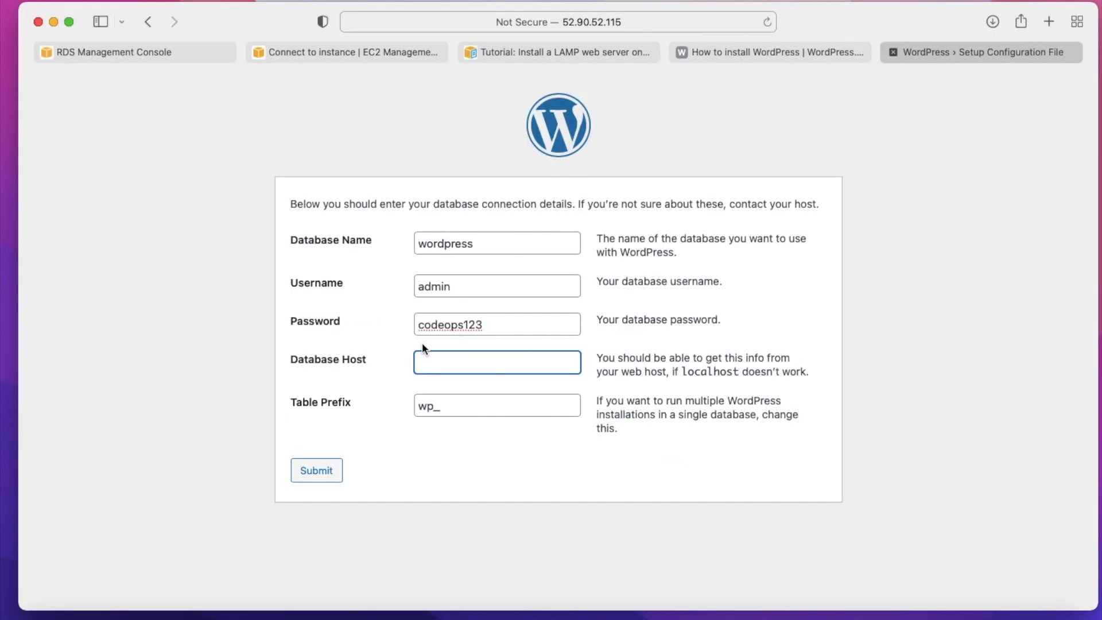
pyautogui.press('super+v')
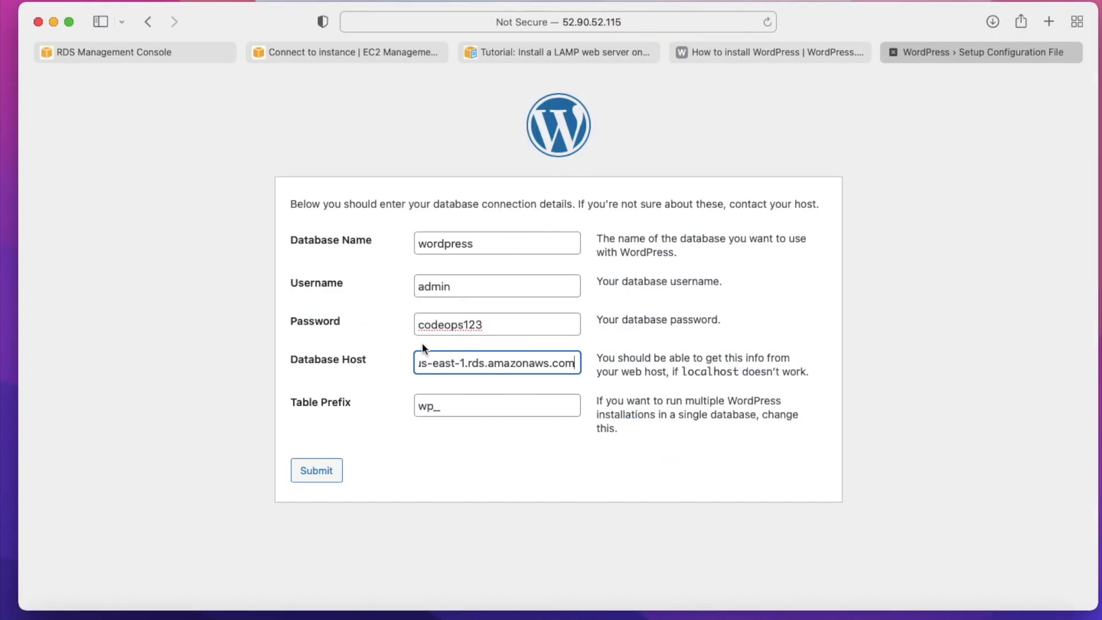
pyautogui.click(315, 471)
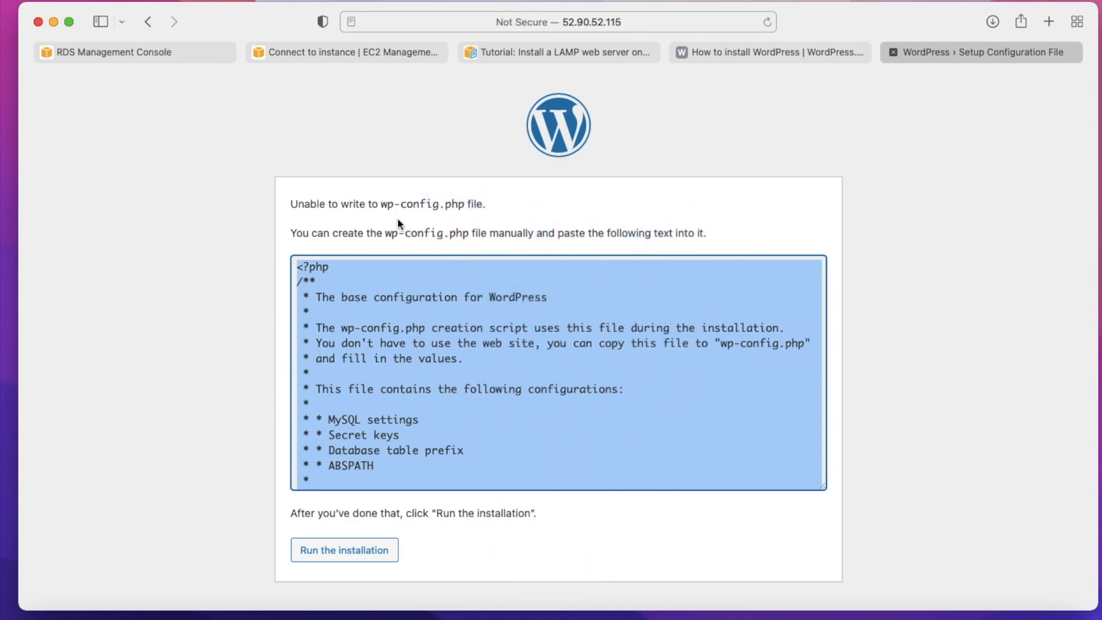
# - In the terminal, clear the screen, print the working directory and list its files to check for wp-config.php
pyautogui.moveTo(382, 204); pyautogui.dragTo(465, 203)
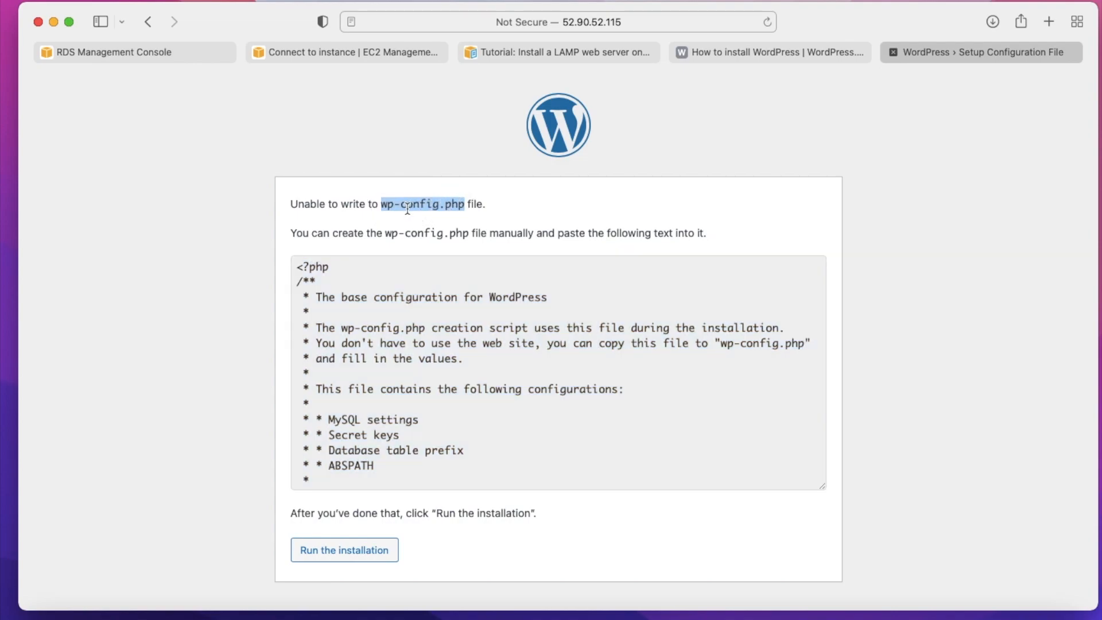
pyautogui.hotkey('ctrl', 'Right')
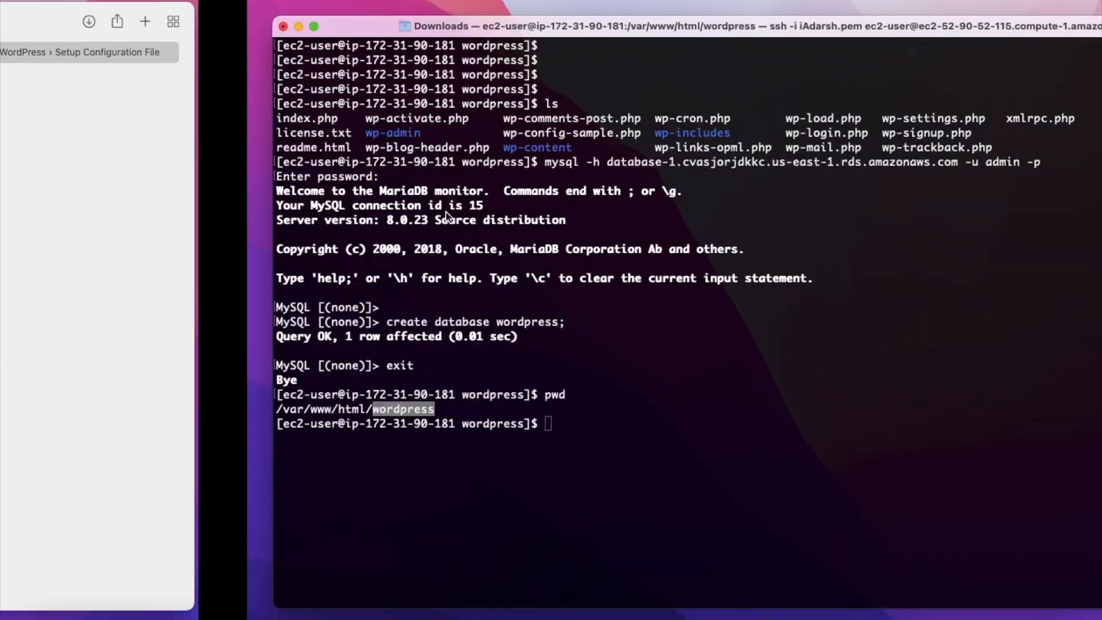
pyautogui.click(371, 453)
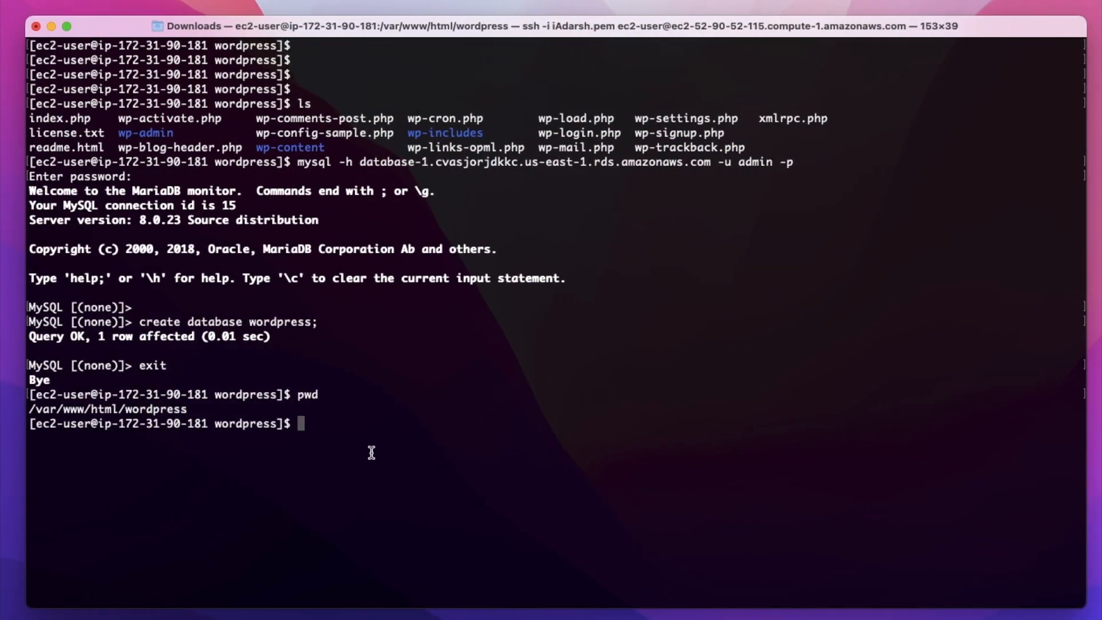
pyautogui.hotkey('ctrl', 'l')
pyautogui.press('Return')
pyautogui.press('Return')
pyautogui.press('Return')
pyautogui.write('pwd')
pyautogui.press('Return')
pyautogui.write('ls')
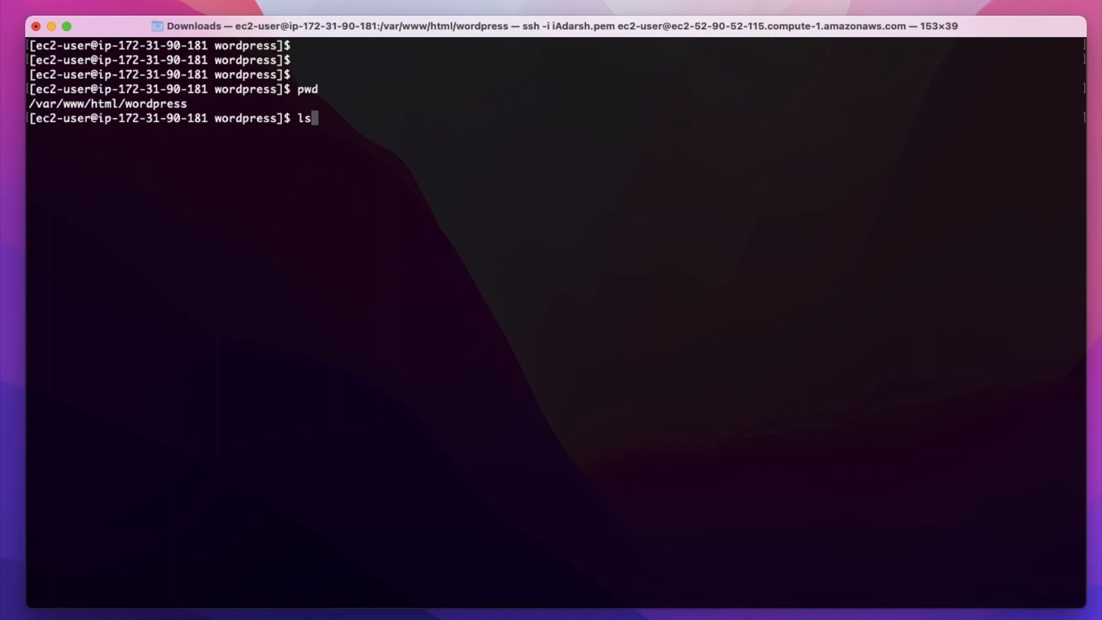
pyautogui.press('Return')
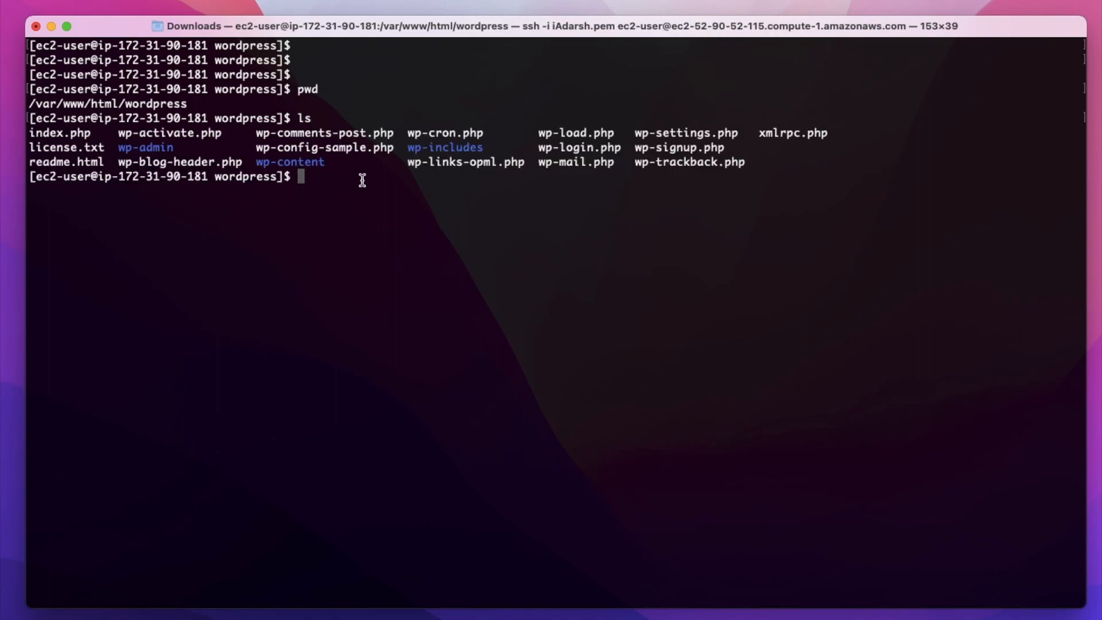
# - Create wp-config.php in vim, paste in the configuration text copied from the WordPress setup page, then save and quit
pyautogui.write('vim wp-config.php')
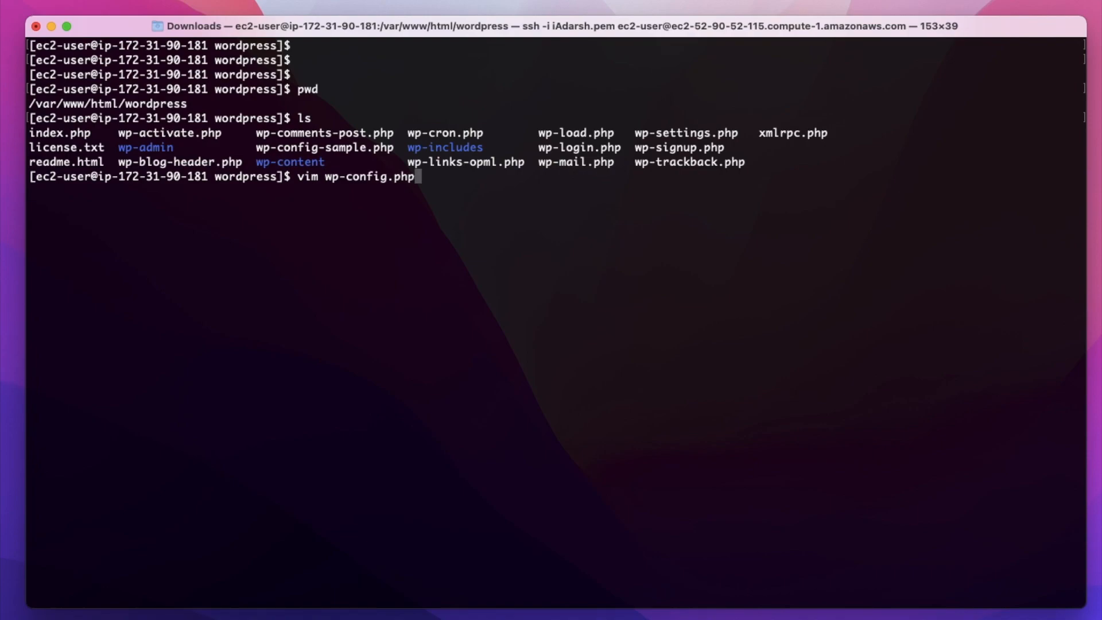
pyautogui.press('Return')
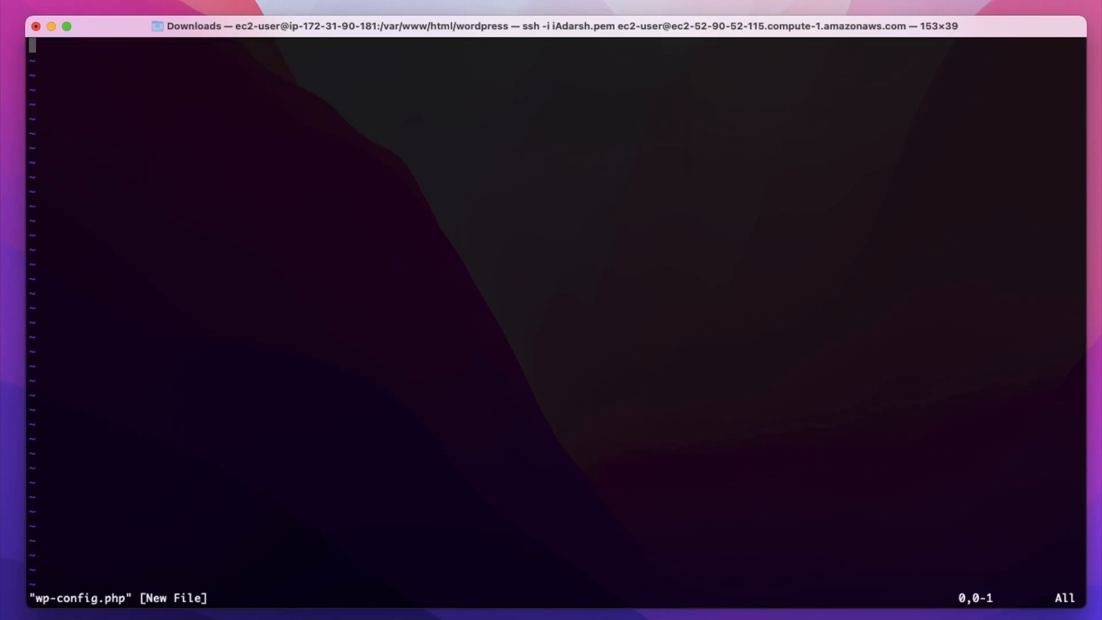
pyautogui.press('super+Tab')
pyautogui.moveTo(296, 267); pyautogui.dragTo(574, 468)
pyautogui.press('super+Tab')
pyautogui.press('i')
pyautogui.press('super+v')
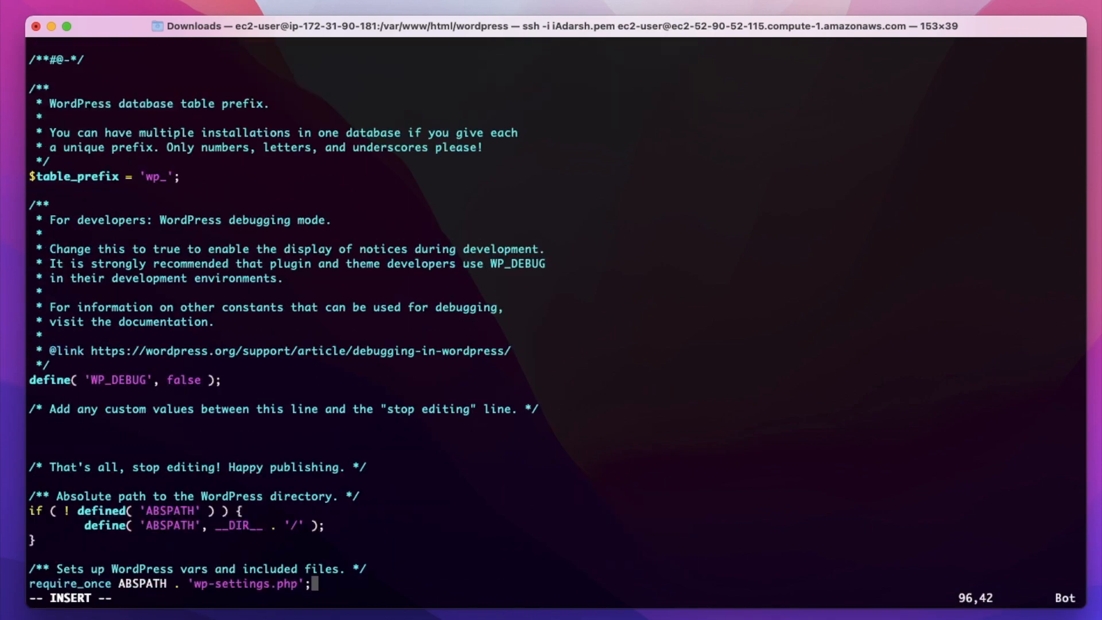
pyautogui.press('Escape')
pyautogui.write(':wq')
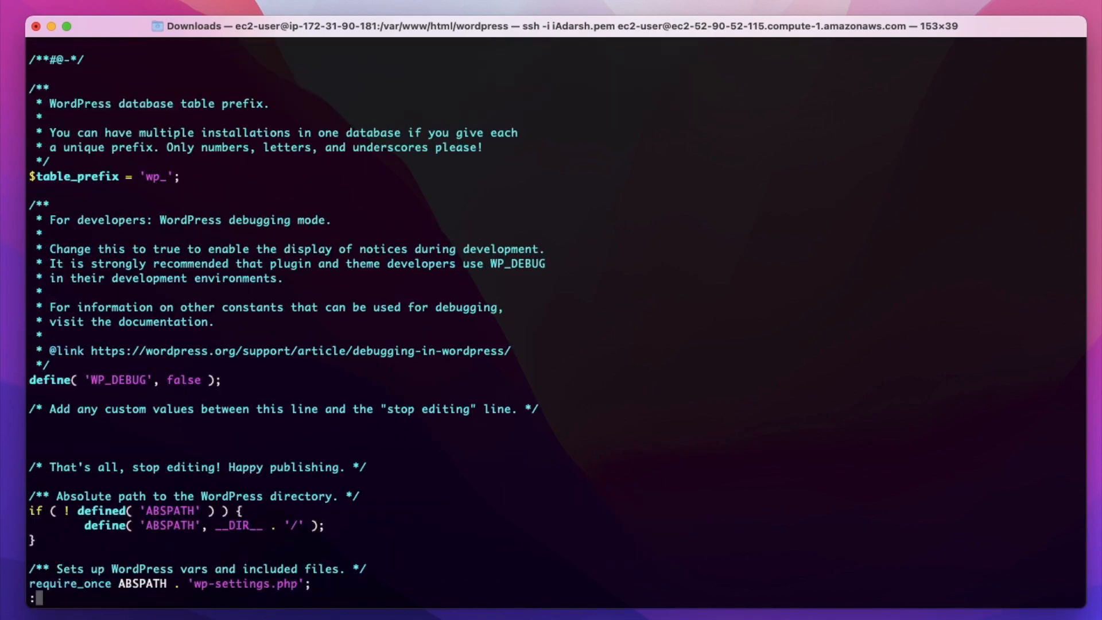
pyautogui.press('Return')
pyautogui.press('Return')
pyautogui.press('Return')
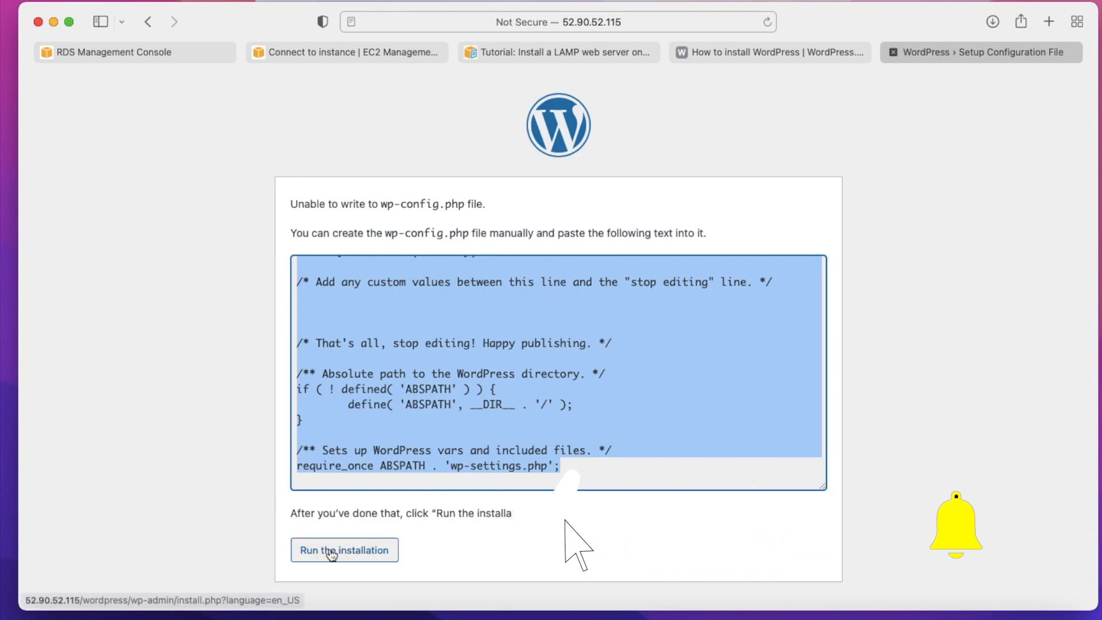
# - Switch back to the WordPress setup page in the browser and run the installation
pyautogui.click(348, 550)
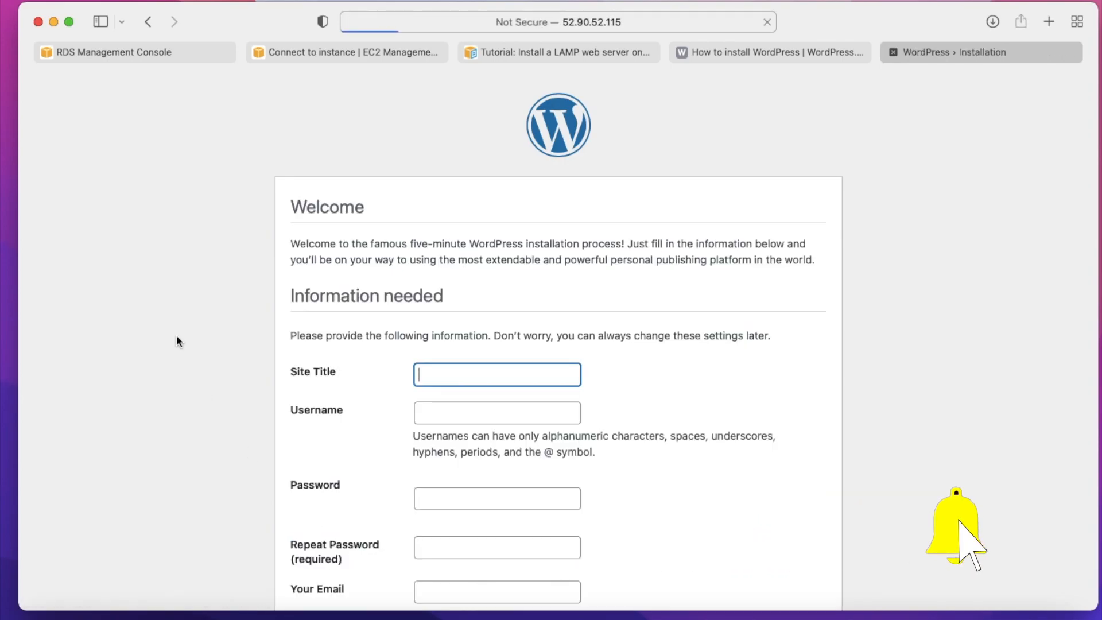
# - Set the site title to CodeOps and the username to codeops in the WordPress installation form
pyautogui.scroll(-4, 401, 386)
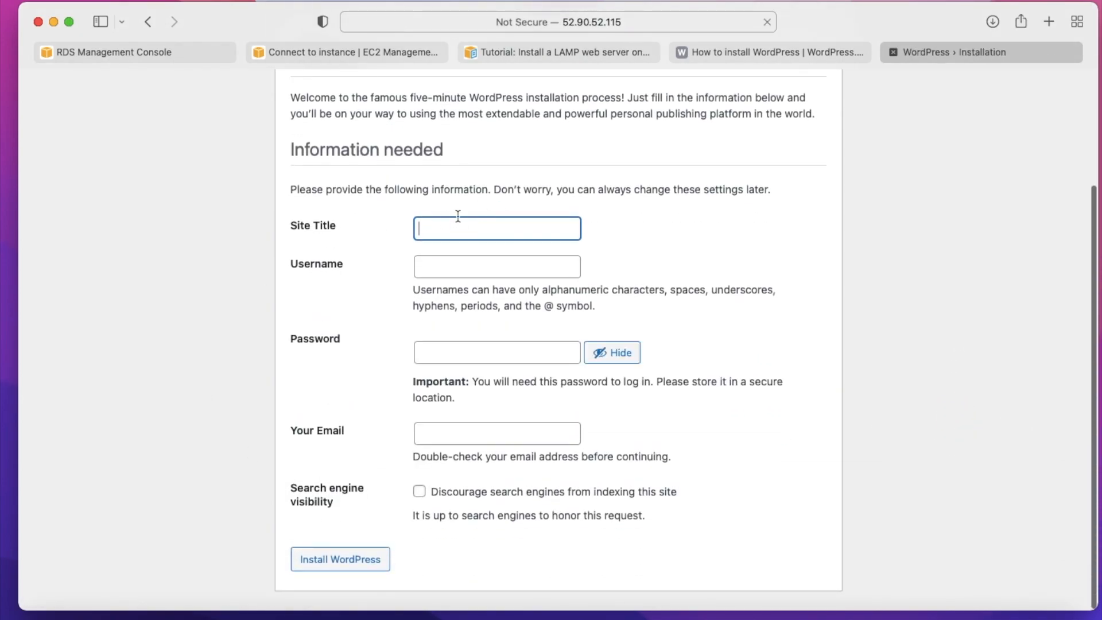
pyautogui.write('CodeOps')
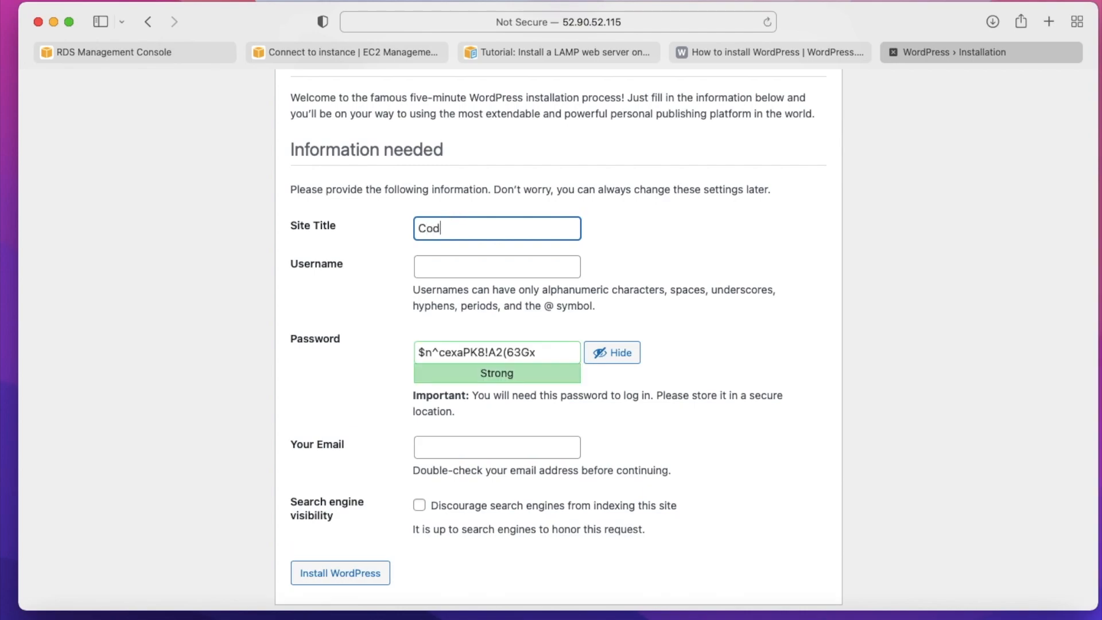
pyautogui.click(440, 270)
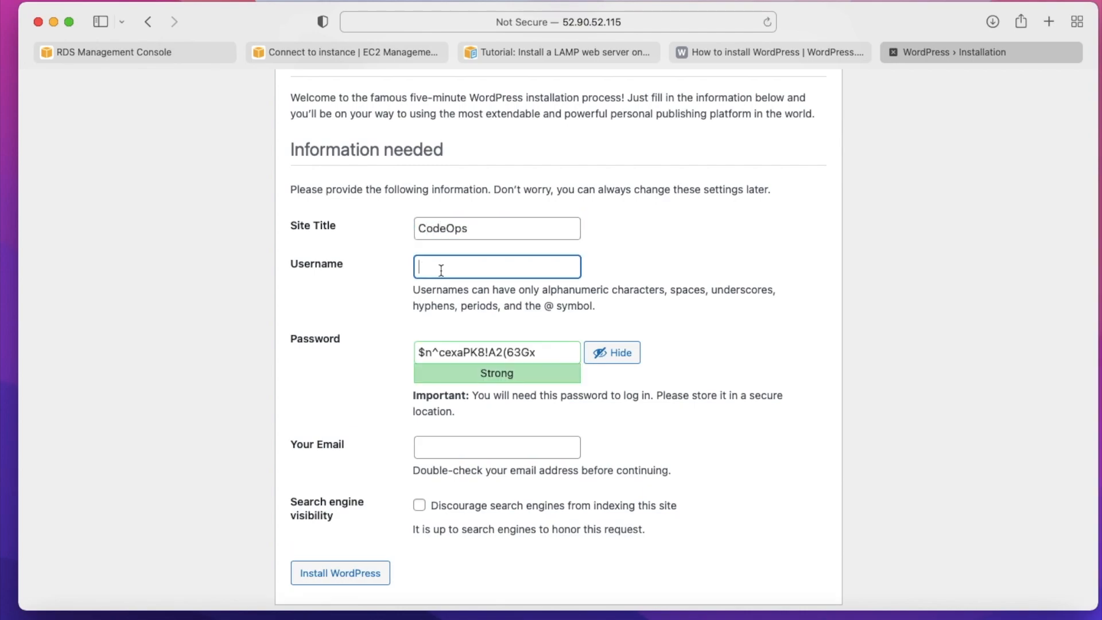
pyautogui.write('codeops')
# - Replace the generated password with the chosen account password and confirm the use of a weak password
pyautogui.scroll(-2, 487, 345)
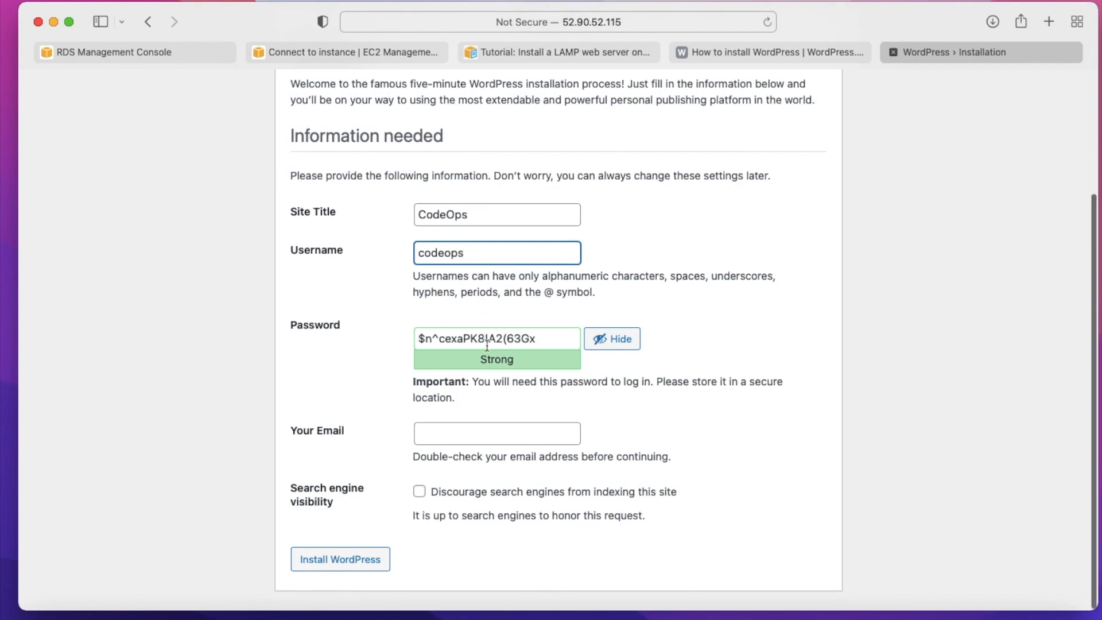
pyautogui.click(526, 336)
pyautogui.click(674, 382)
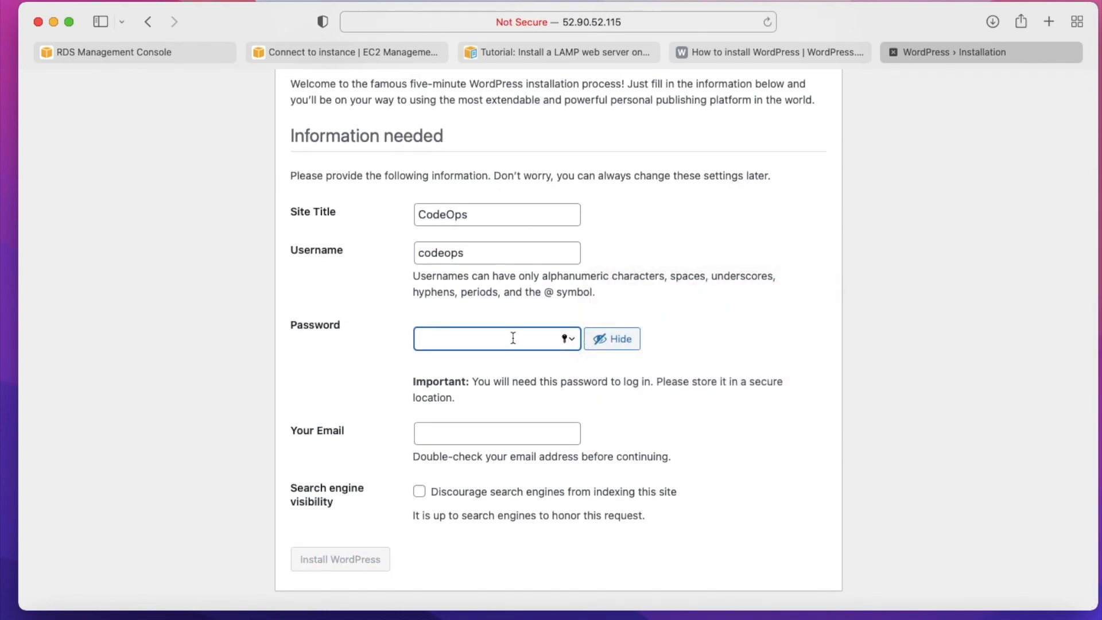
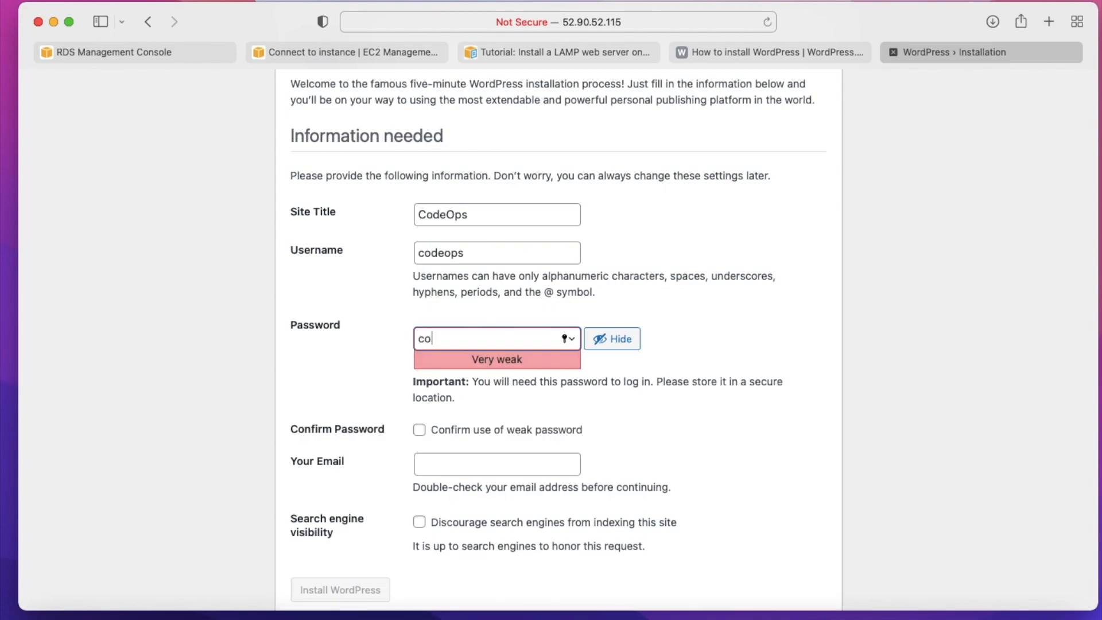
pyautogui.click(420, 431)
# - Fill in the contact e-mail, install WordPress and decline to save the password in iCloud Keychain for now
pyautogui.scroll(-1, 424, 434)
pyautogui.click(429, 434)
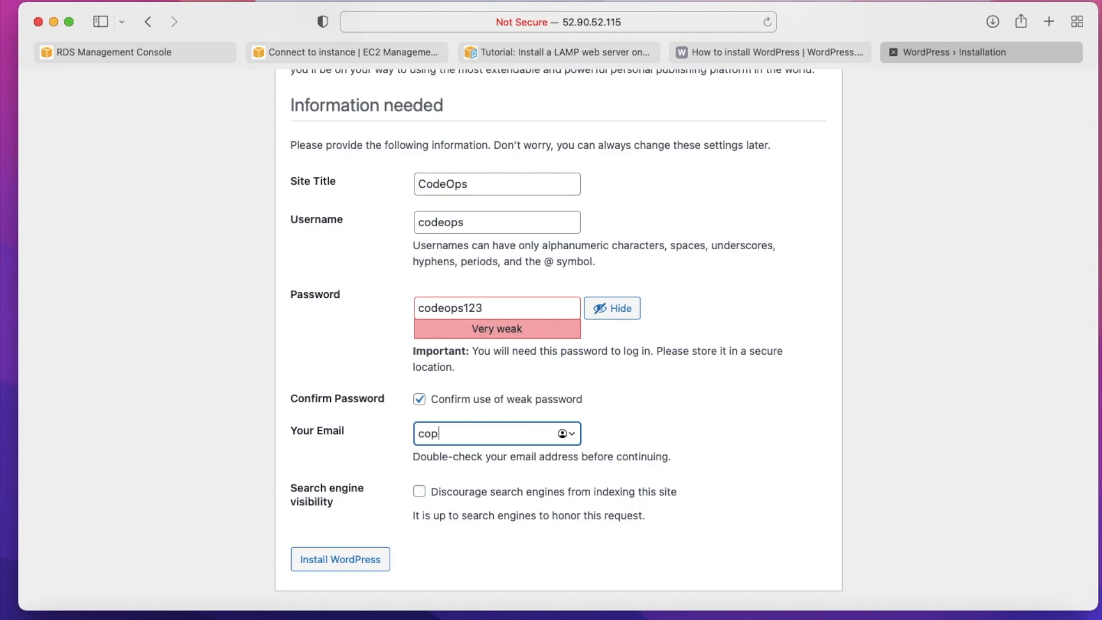
pyautogui.click(339, 561)
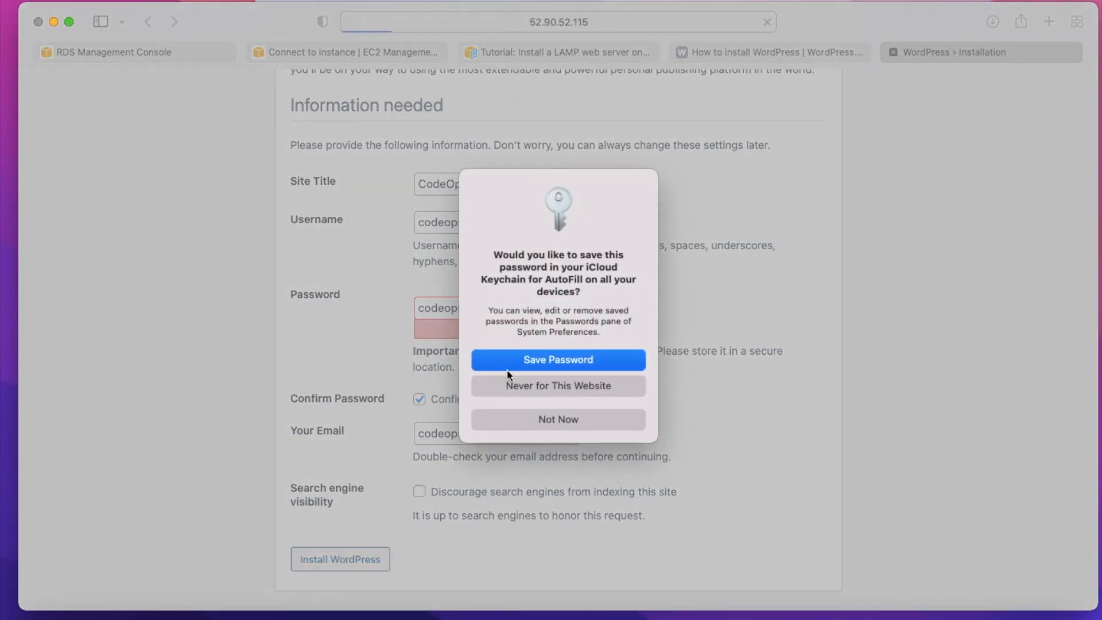
pyautogui.click(556, 418)
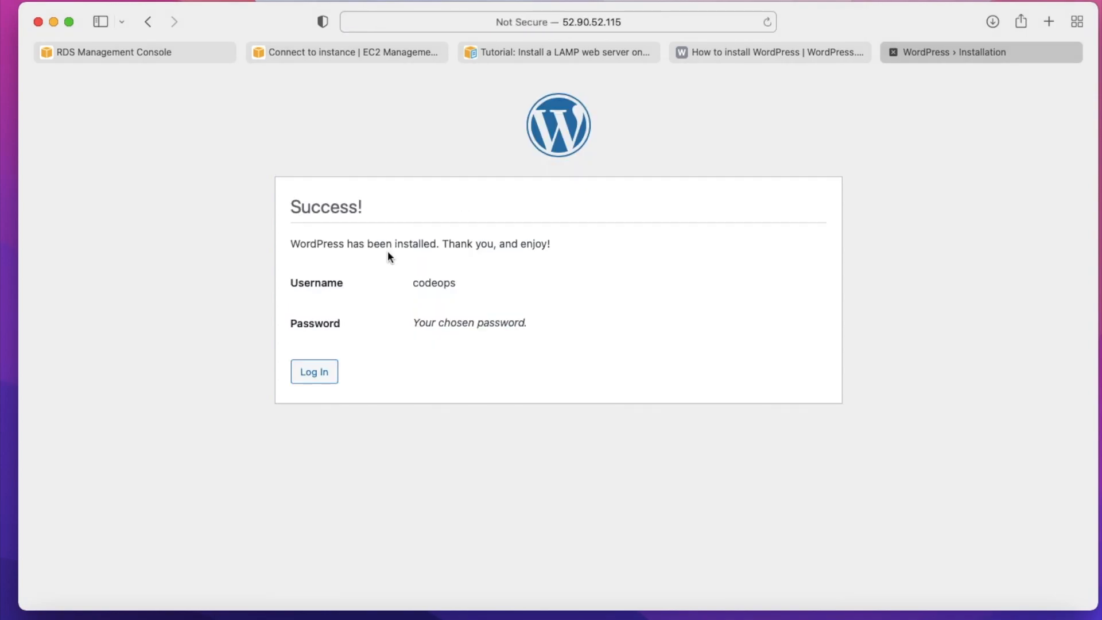
# - Log in to WordPress as codeops with the account password, declining to save the password for now
pyautogui.click(310, 374)
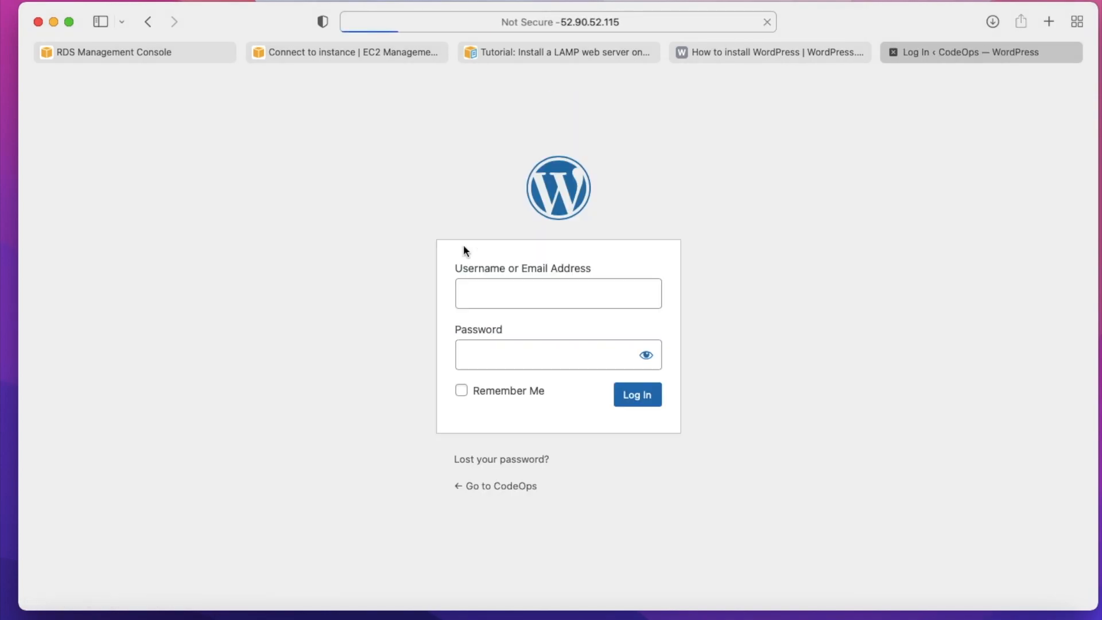
pyautogui.write('codeops')
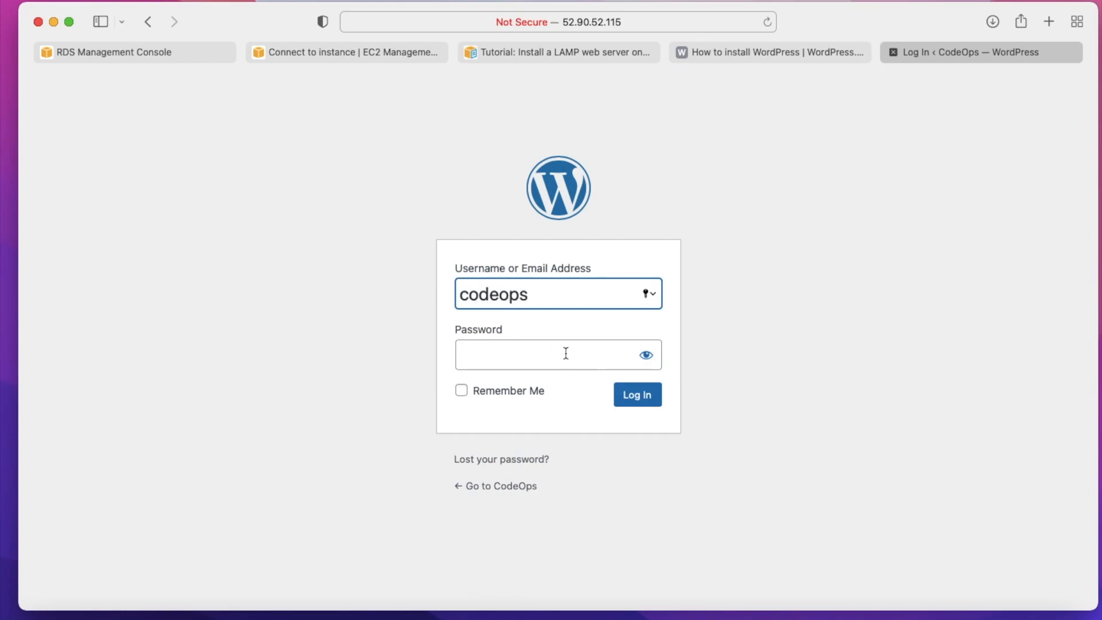
pyautogui.click(462, 361)
pyautogui.write('**********')
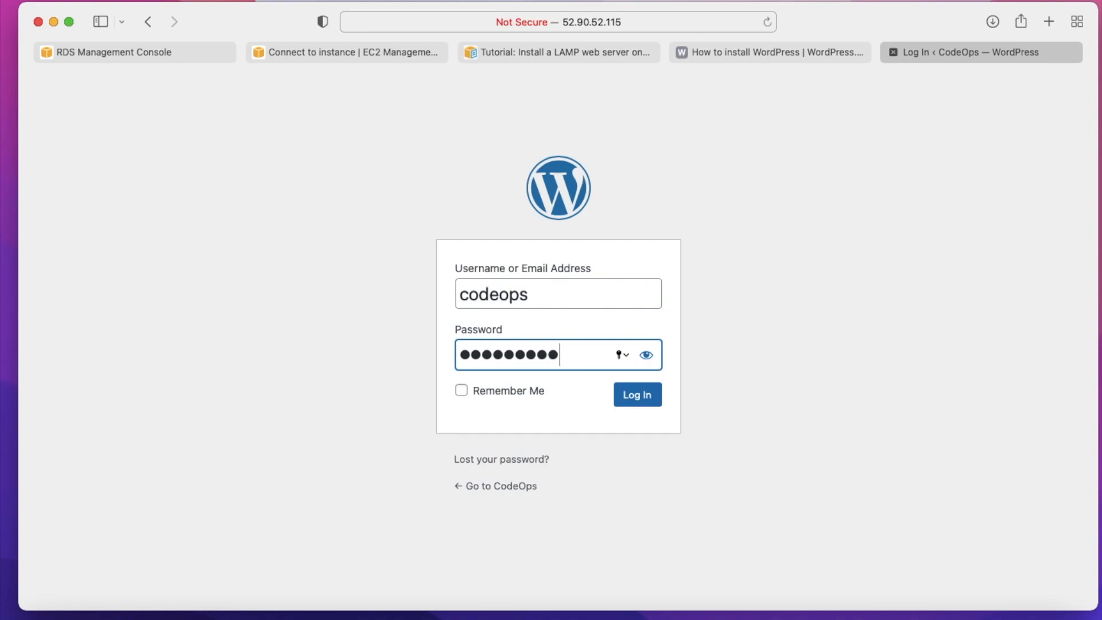
pyautogui.click(633, 402)
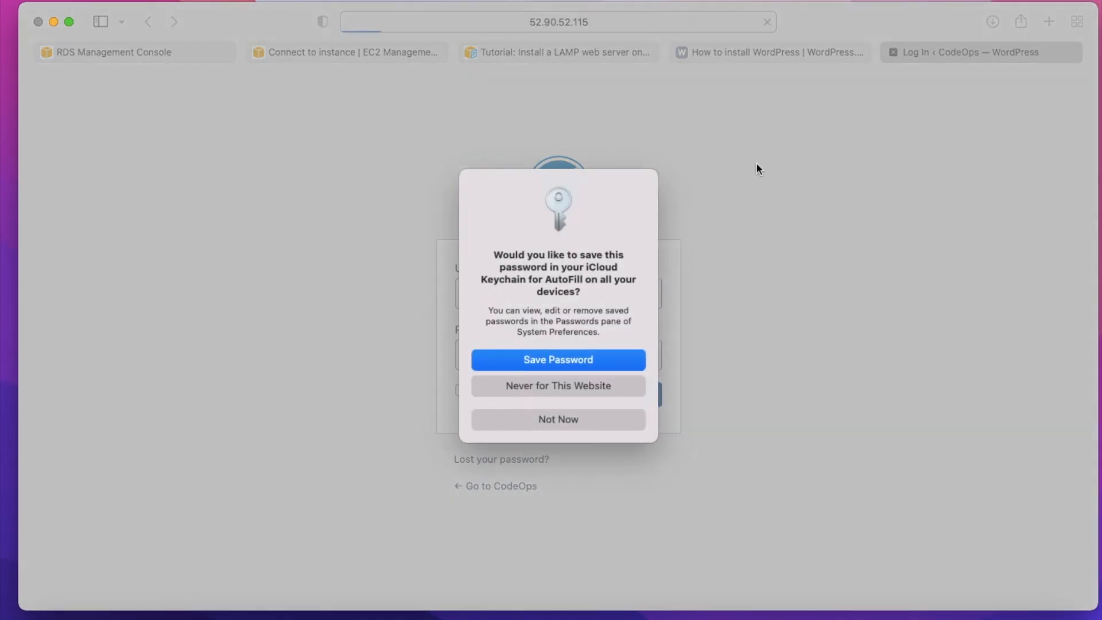
pyautogui.click(565, 414)
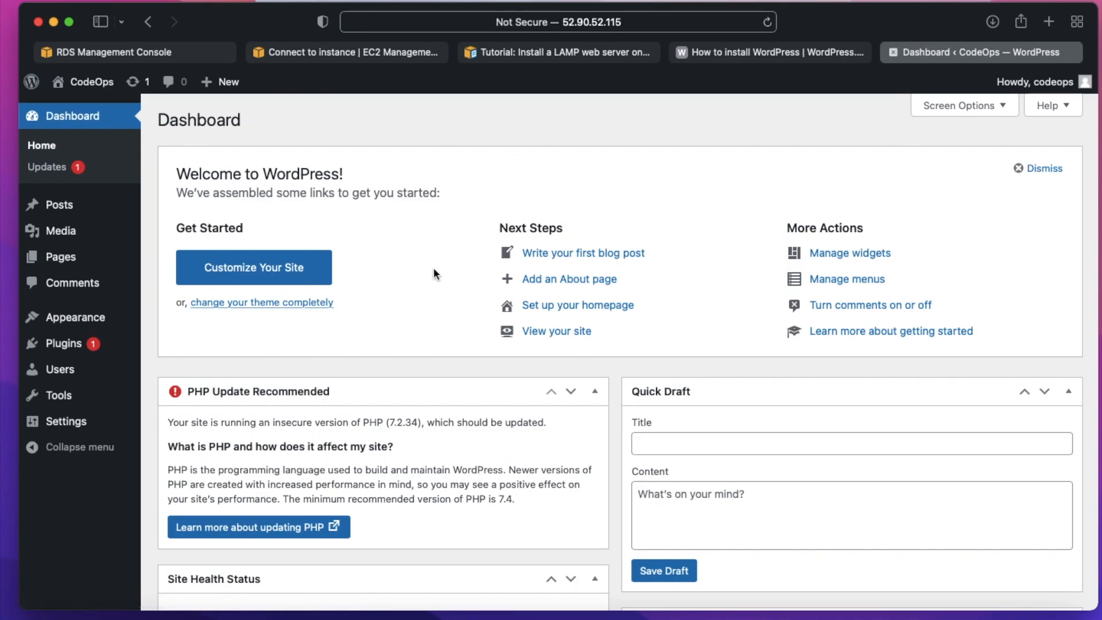
# - Visit the CodeOps site from the dashboard and look over its front page
pyautogui.click(83, 81)
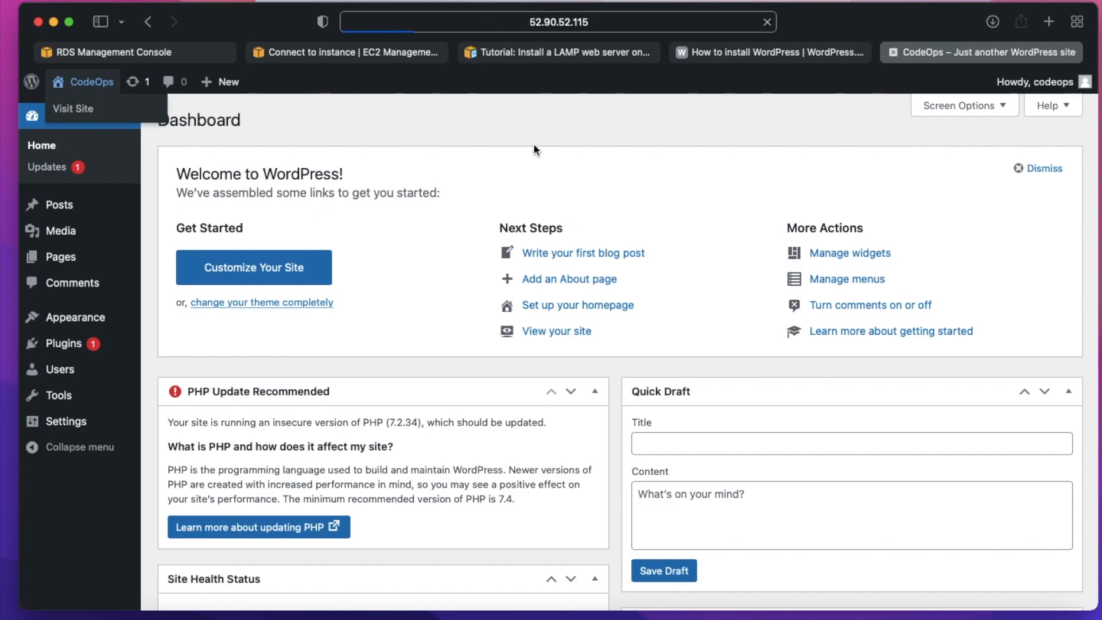
pyautogui.scroll(3, 529, 402)
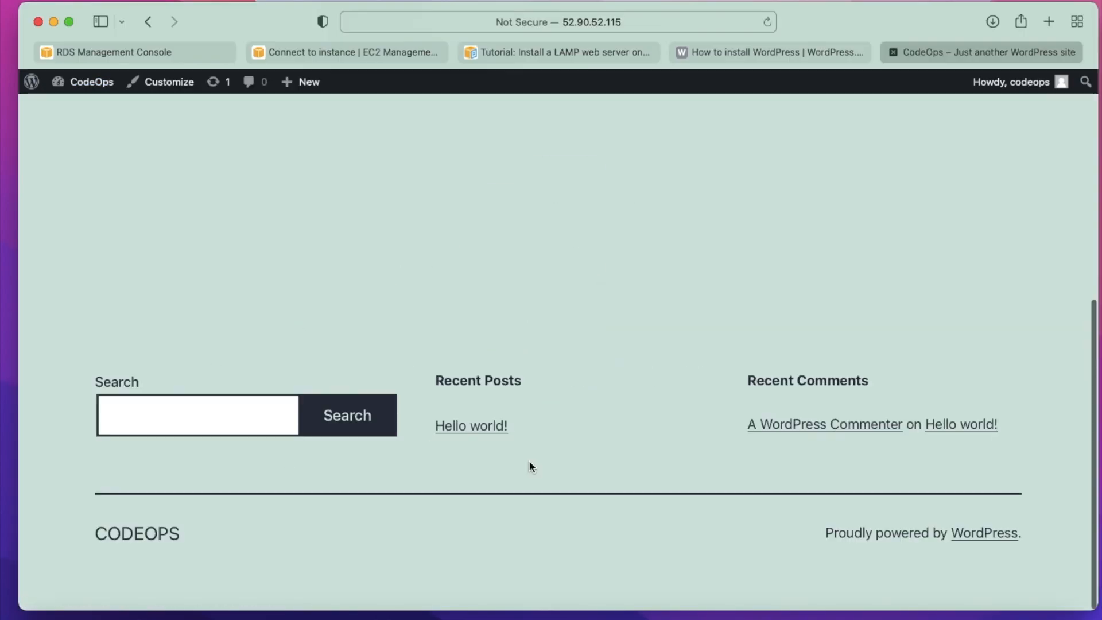